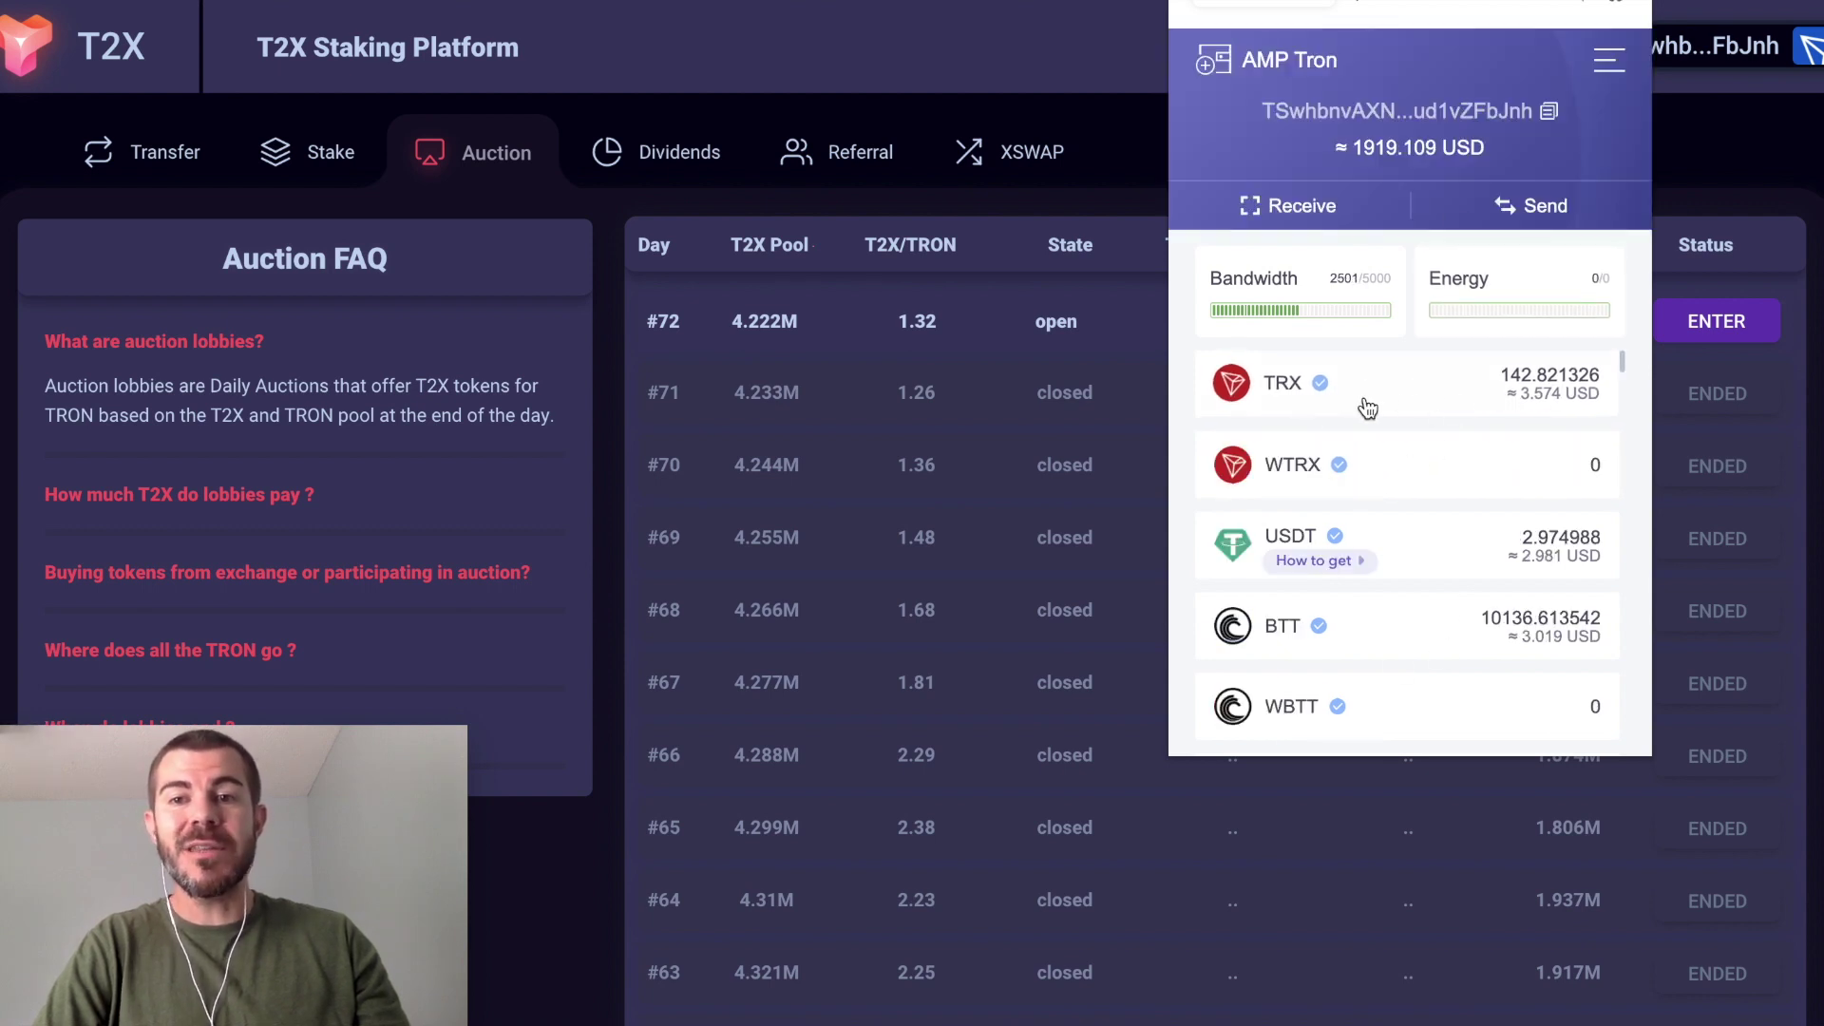
# - Dismiss the wallet overview to reveal the open day #72 auction lobby
pyautogui.click(1684, 187)
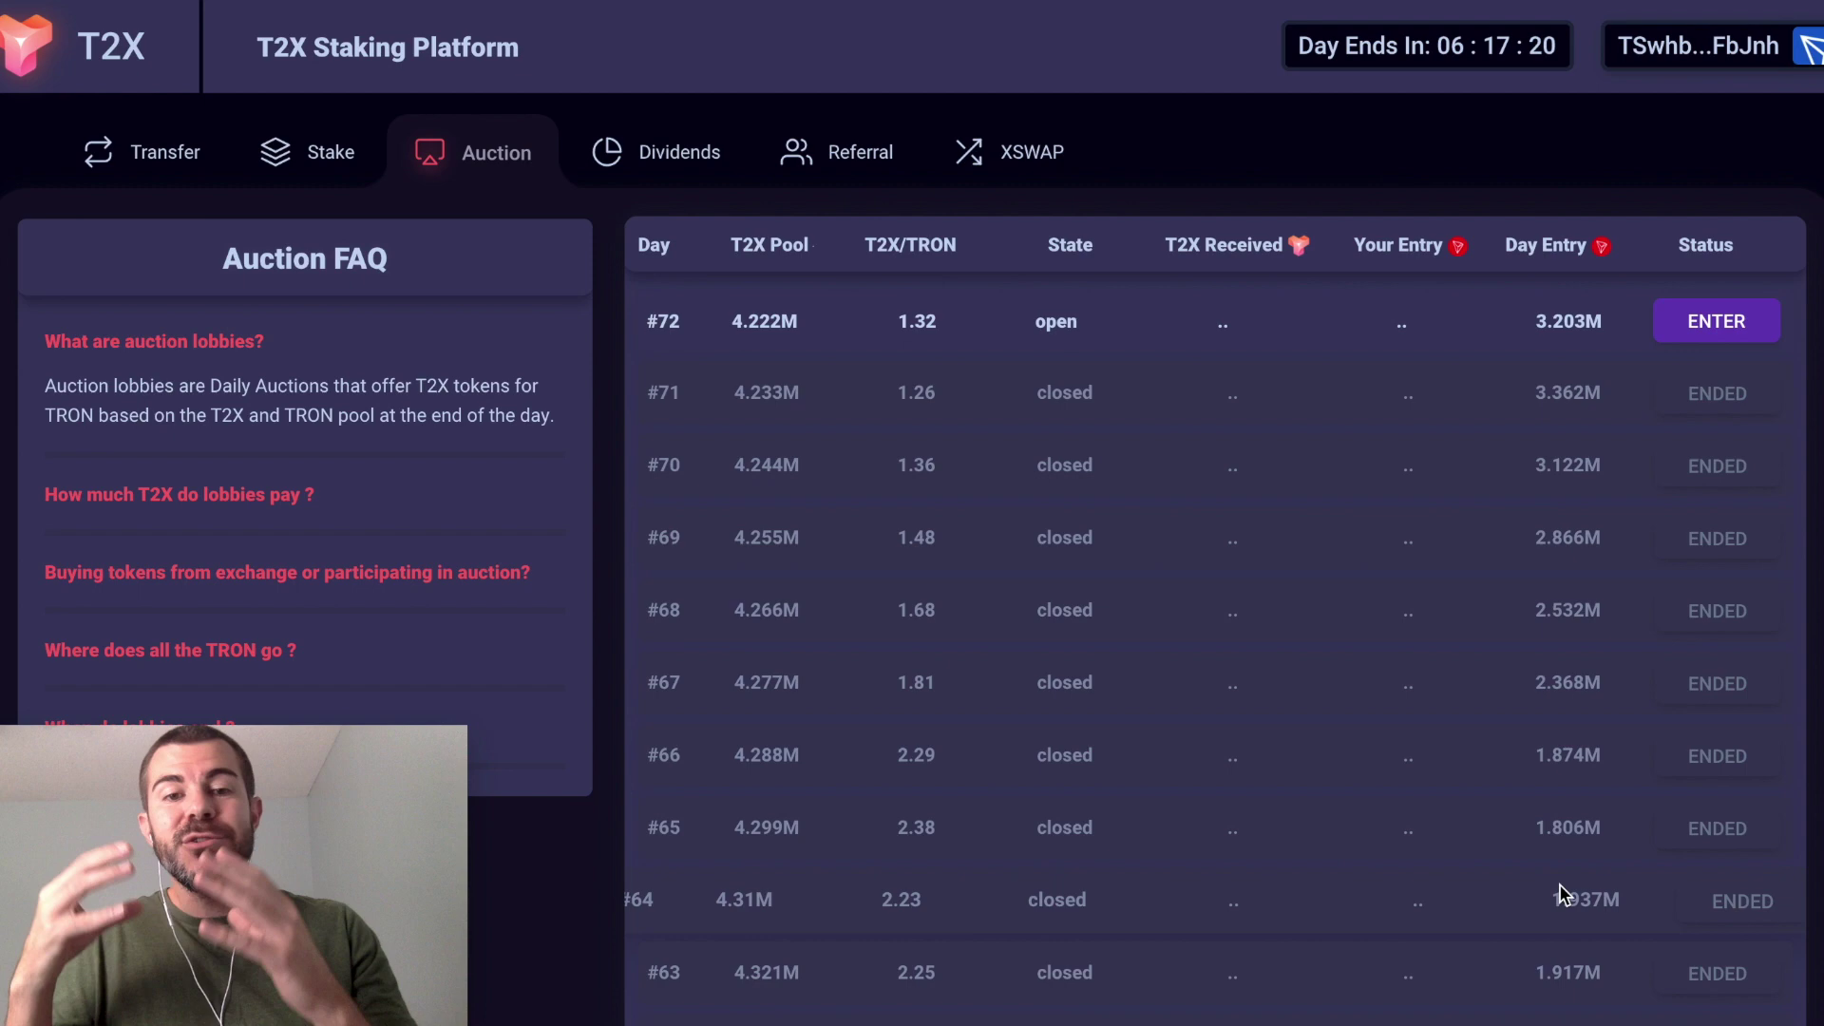
# - Enter 100 TRON into the day #72 auction lobby and approve it in TronLink
pyautogui.click(1725, 332)
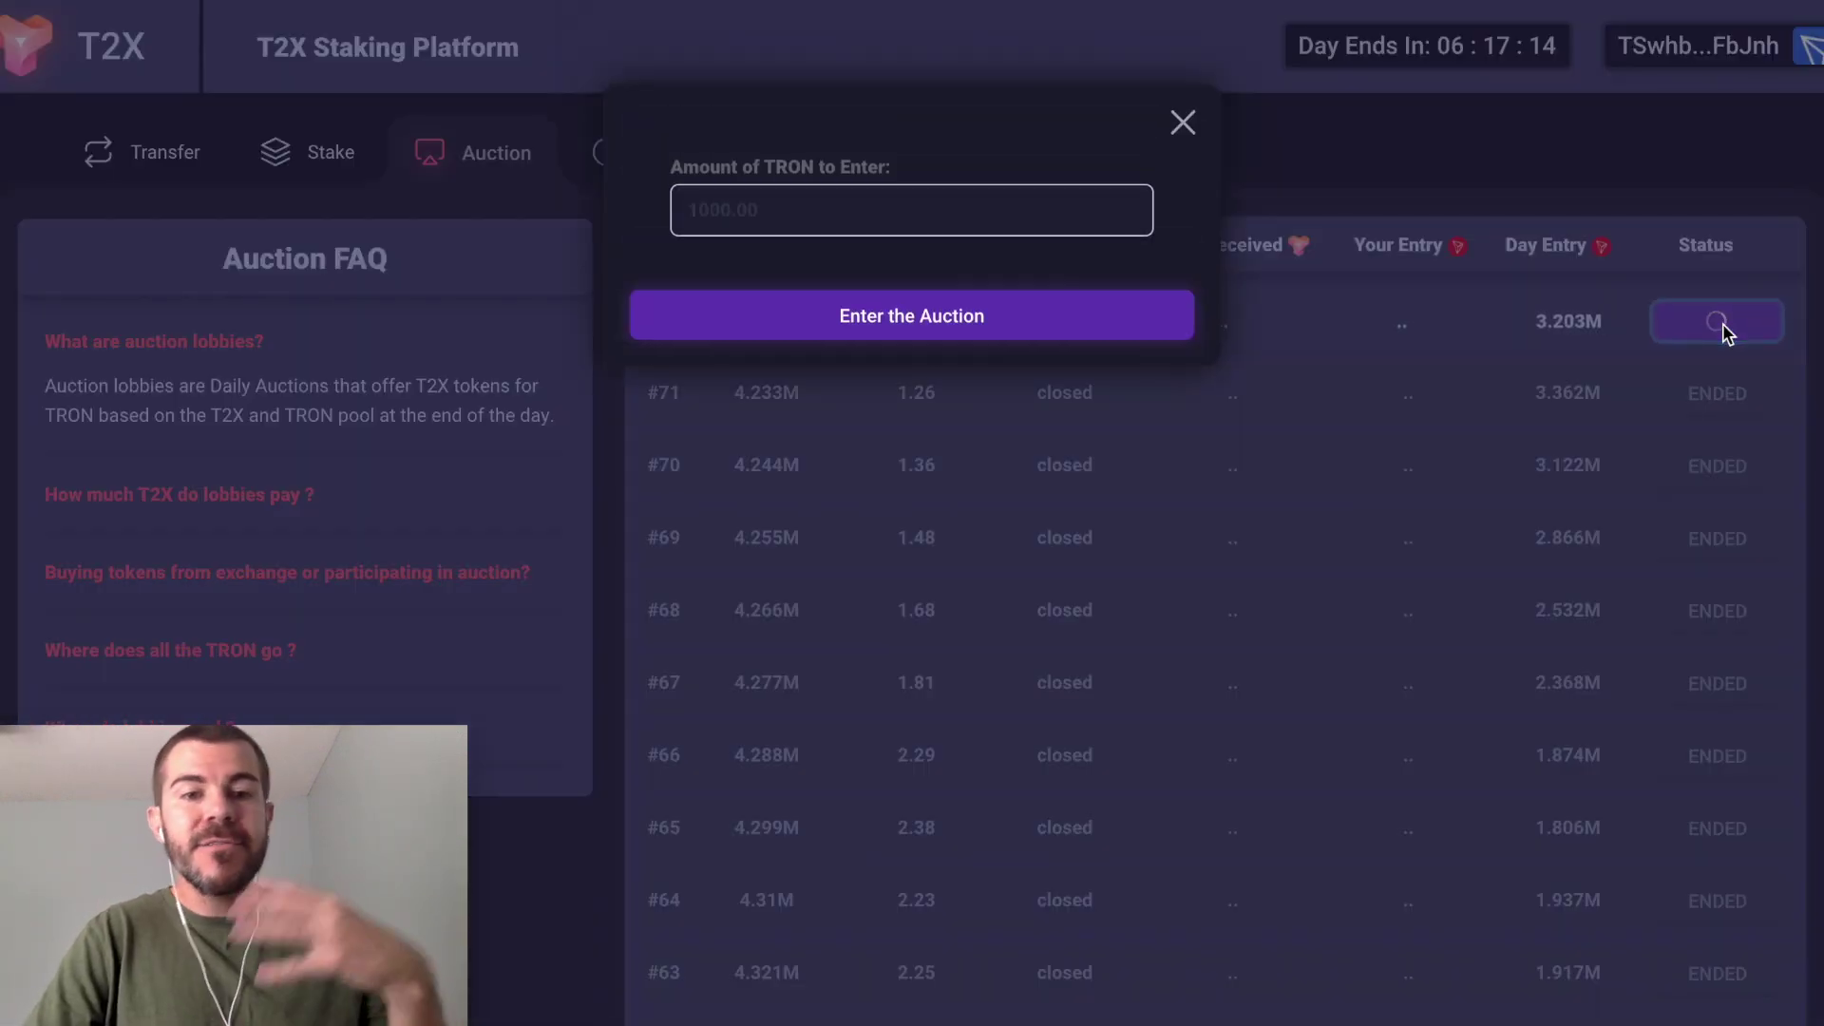
pyautogui.click(1055, 201)
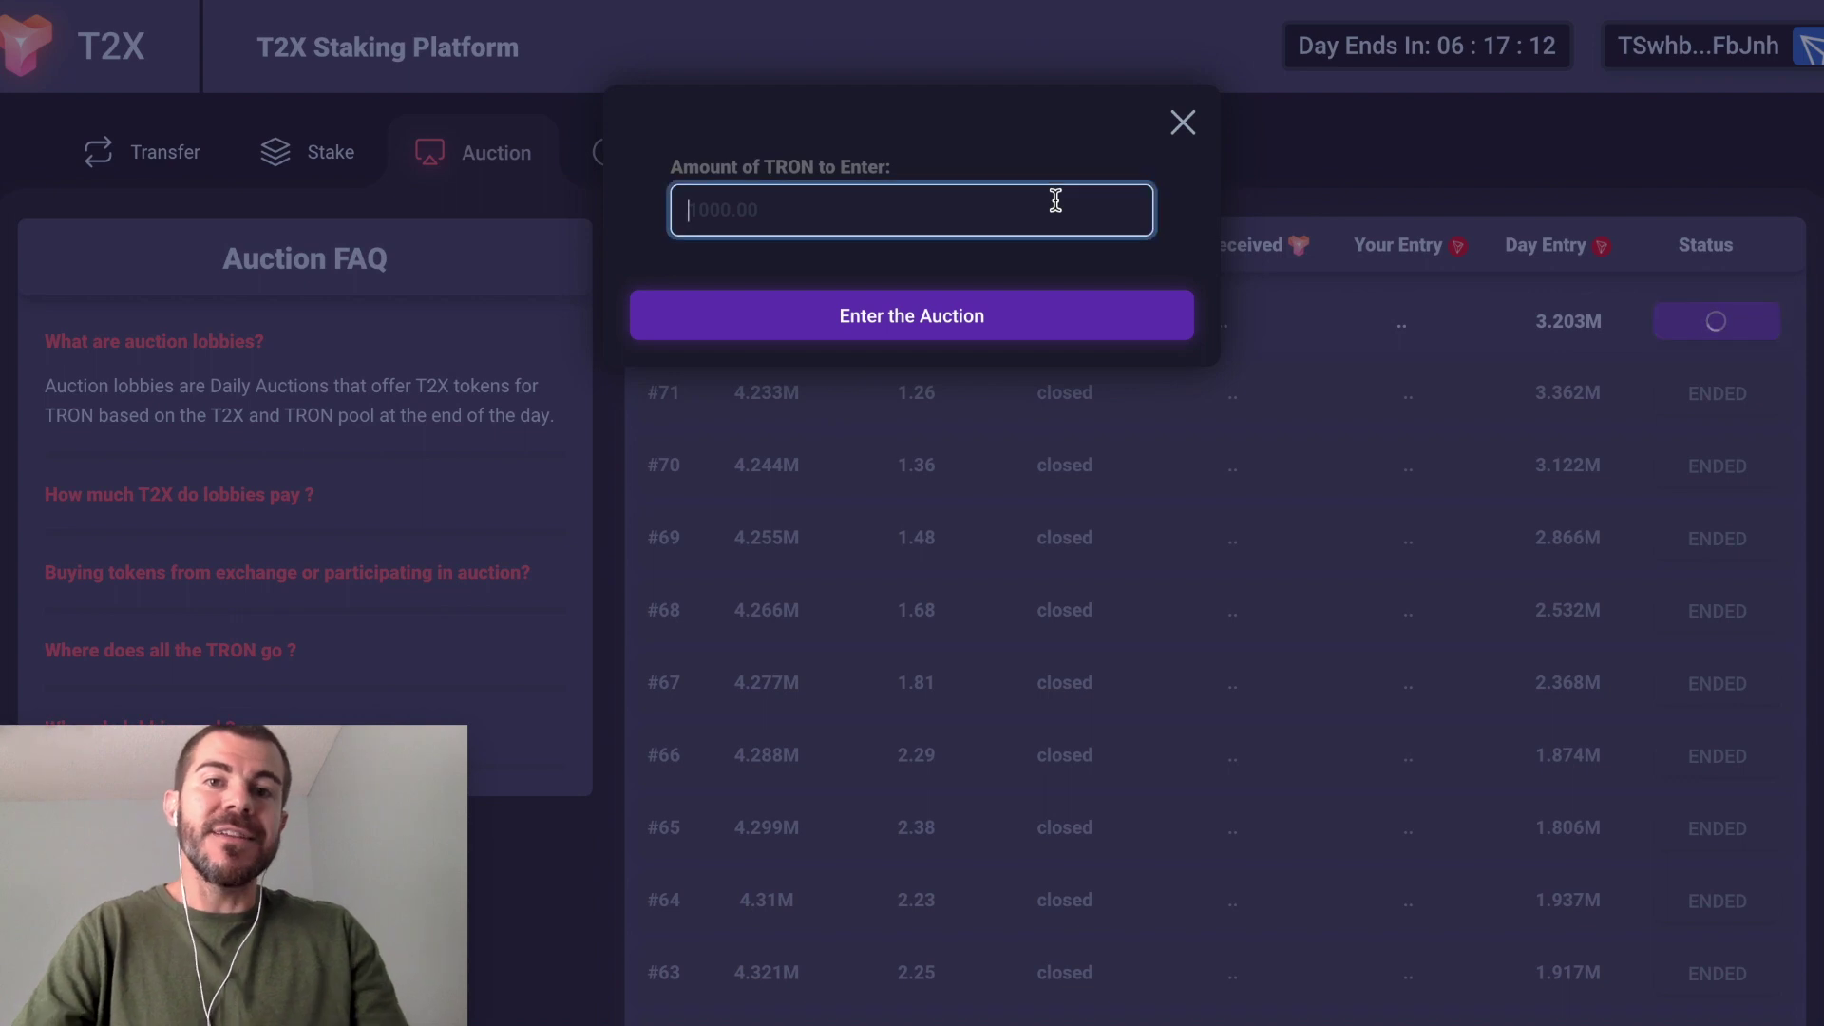
pyautogui.write('1')
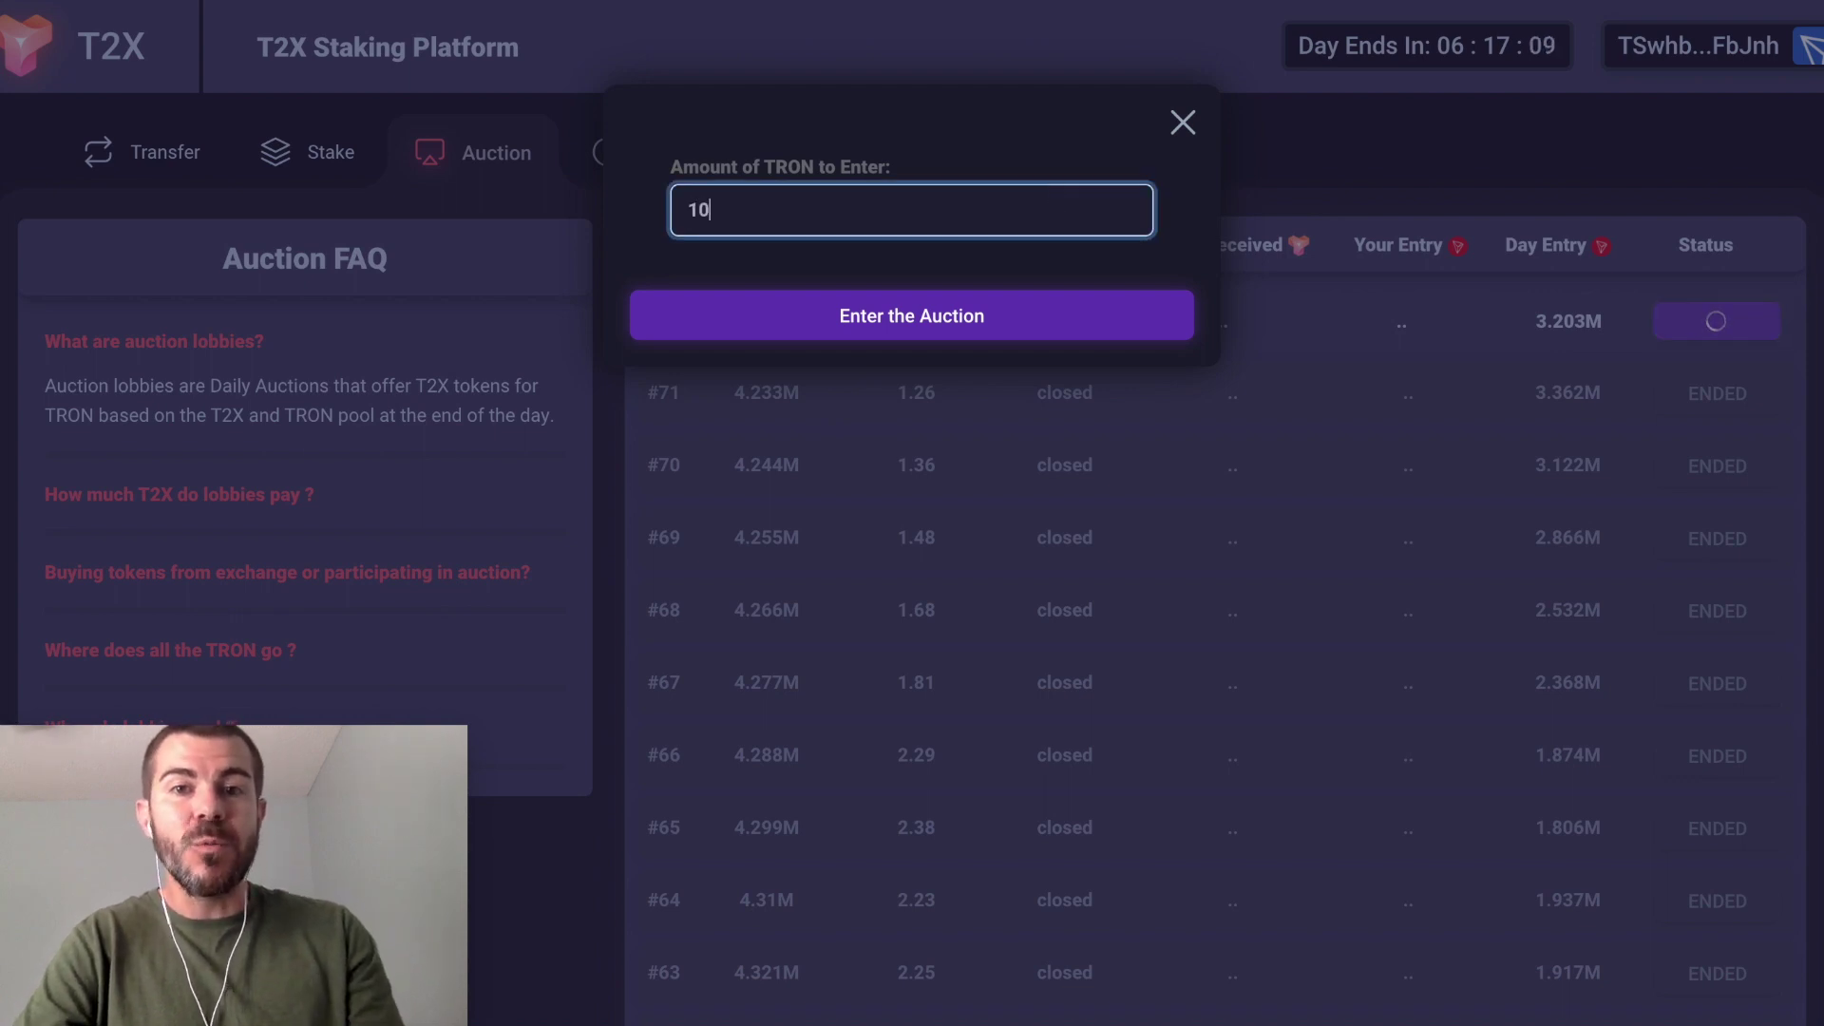
pyautogui.write('0')
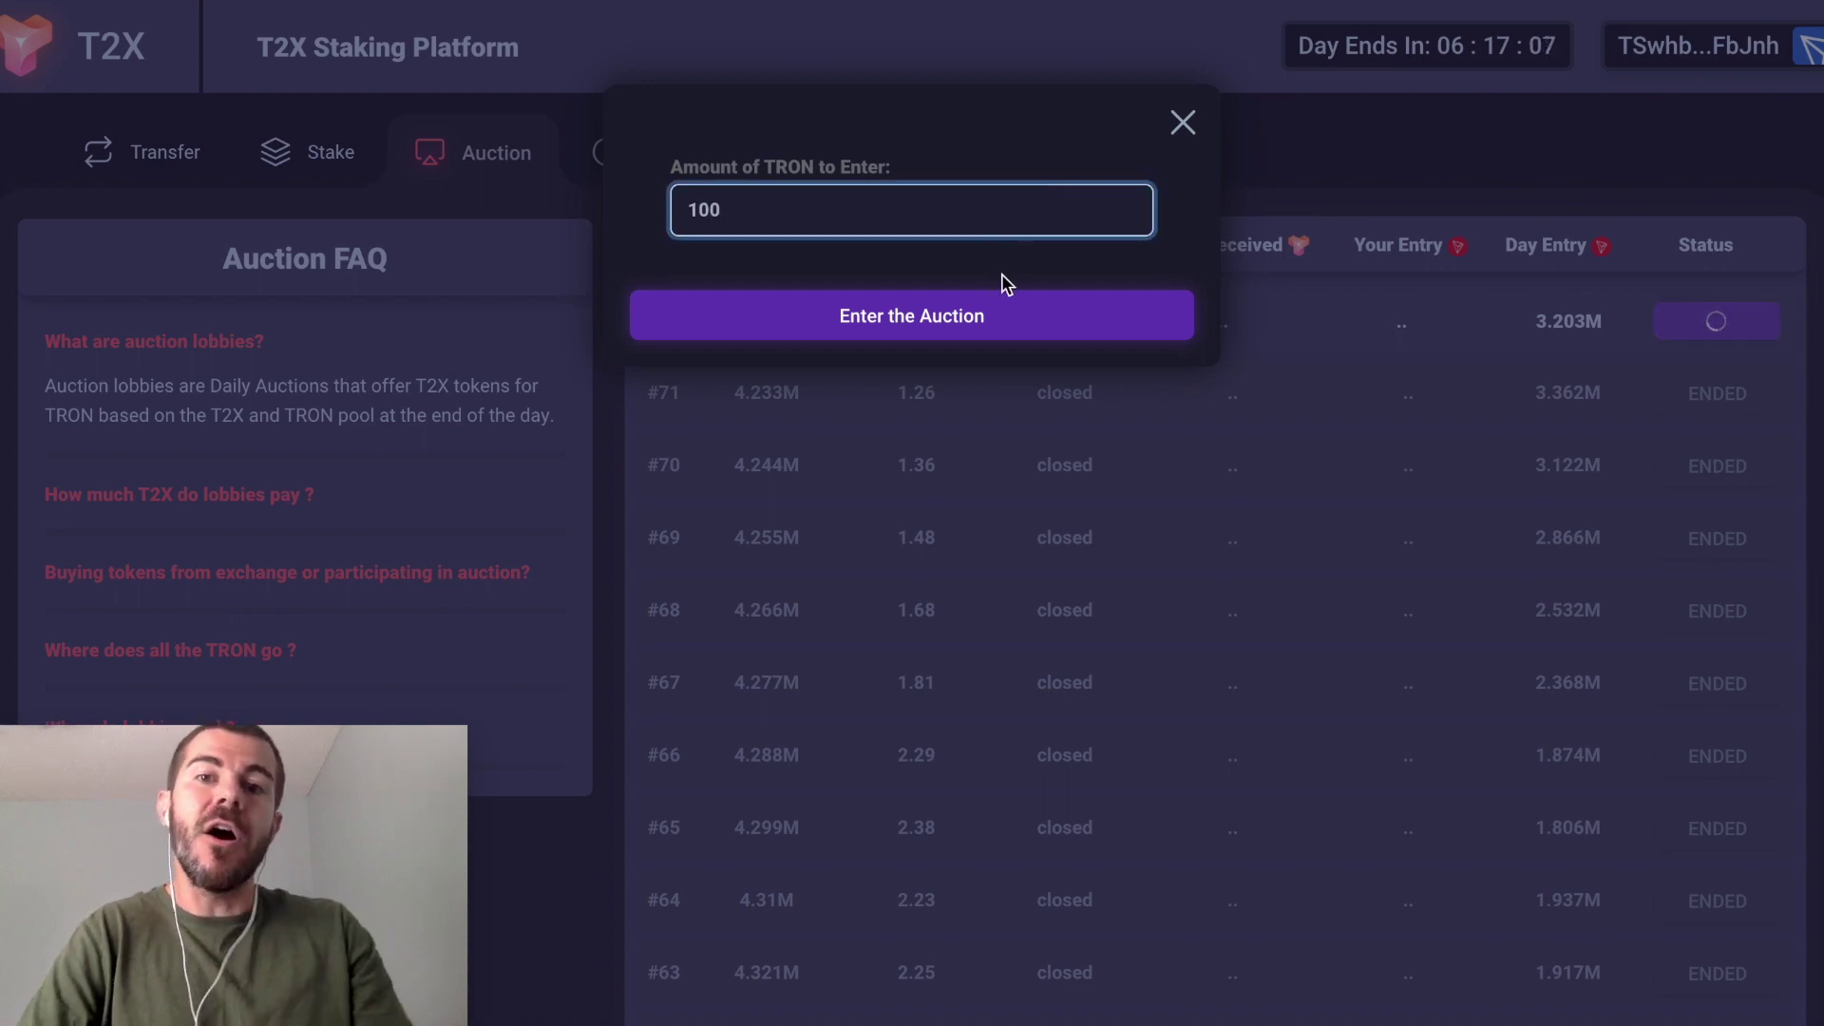
pyautogui.click(893, 321)
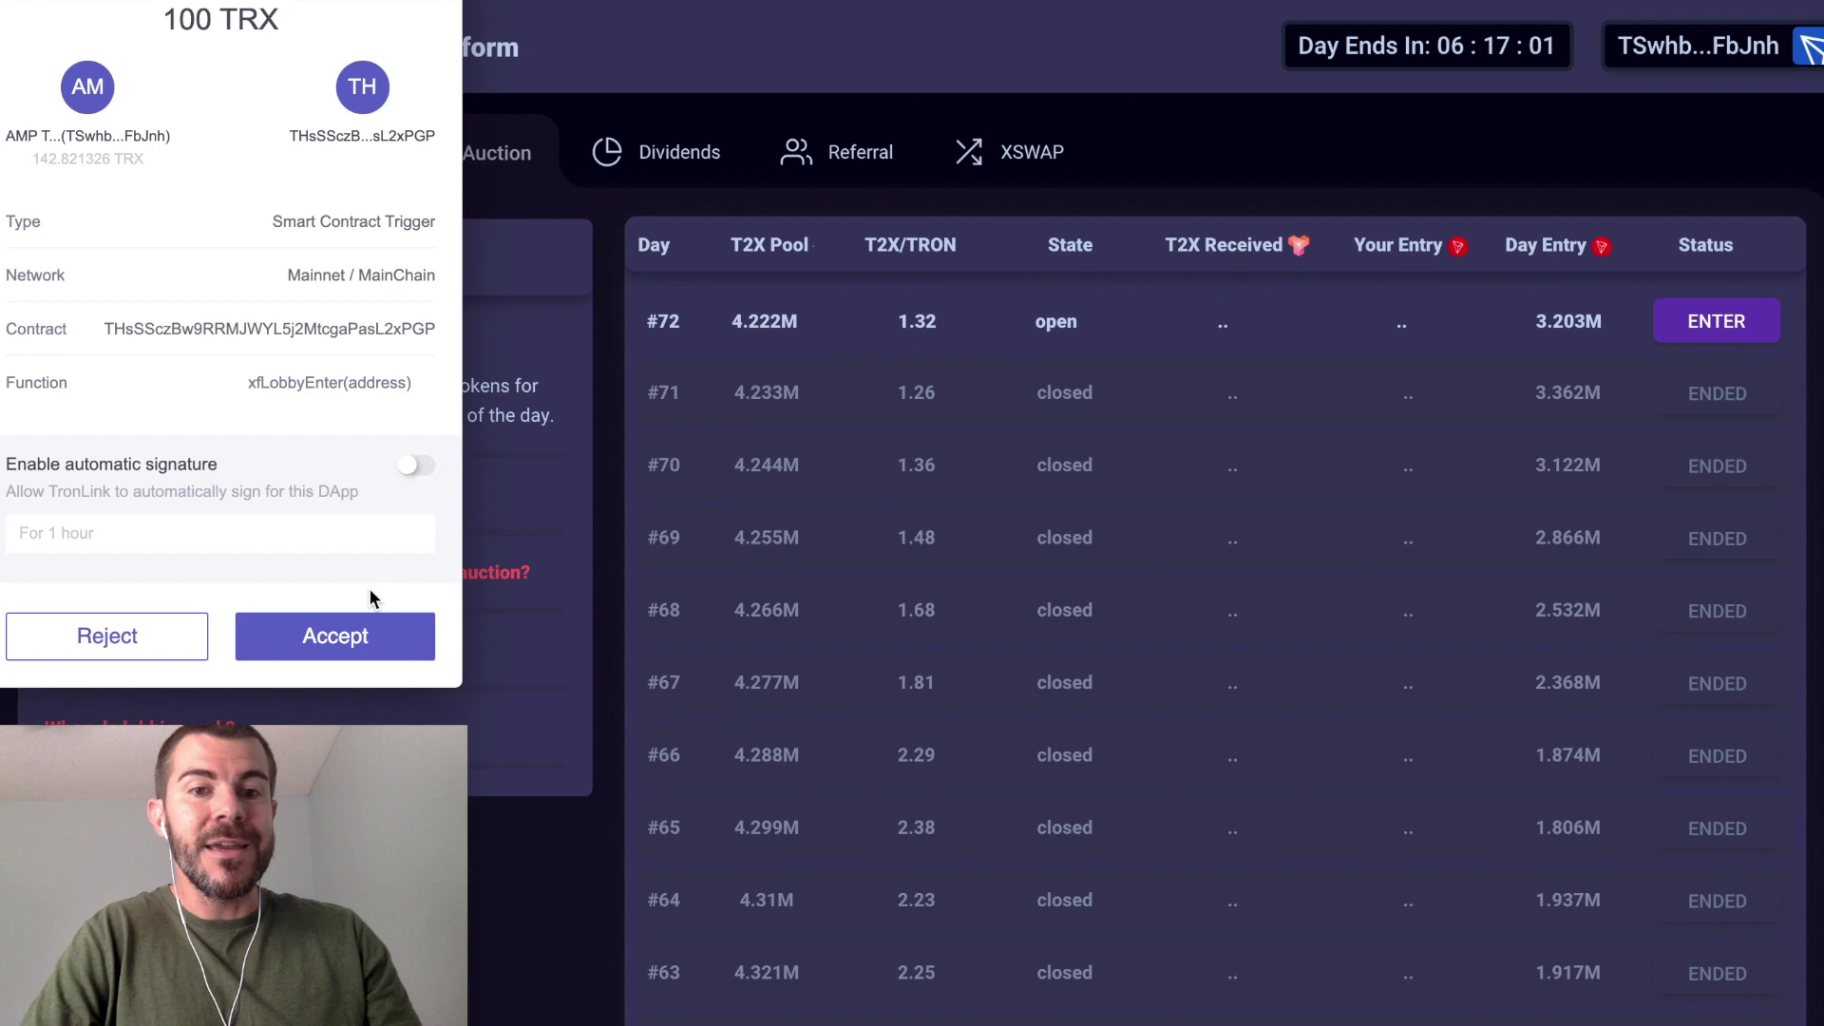
pyautogui.click(342, 652)
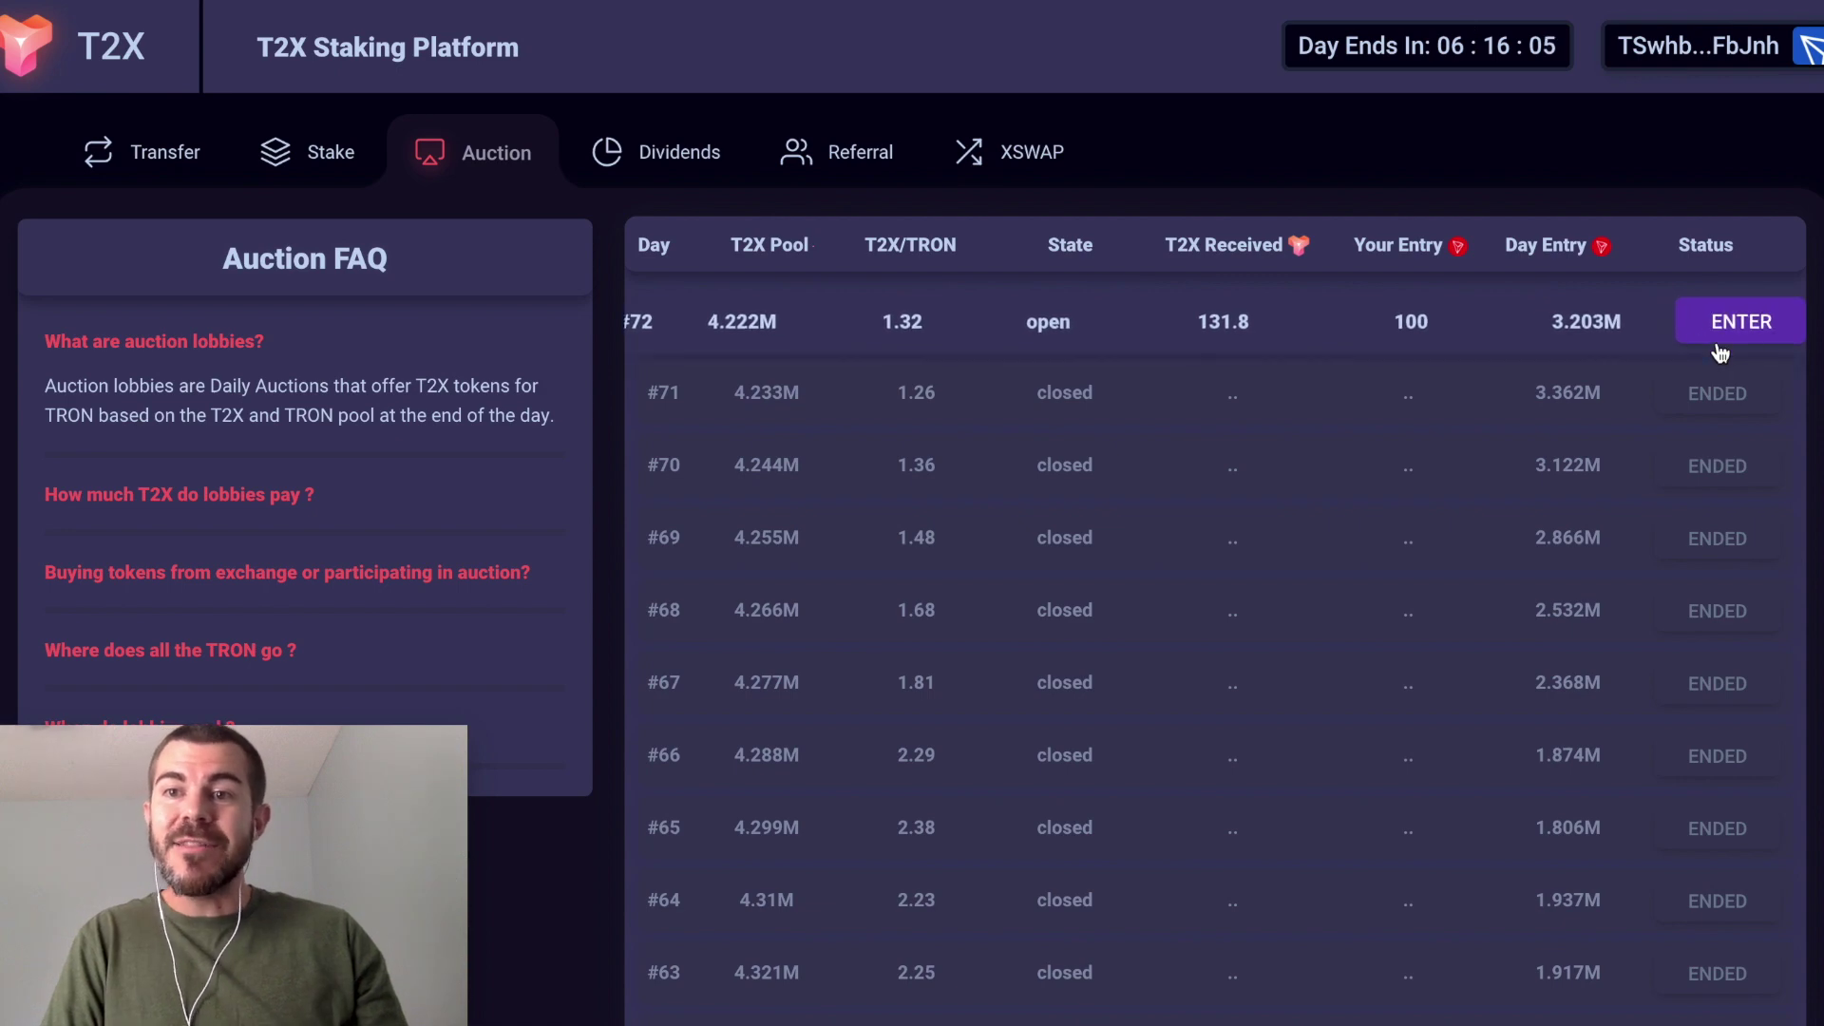
# - On the Stake page, fill in 1000 T2X to stake for 15 days
pyautogui.click(299, 174)
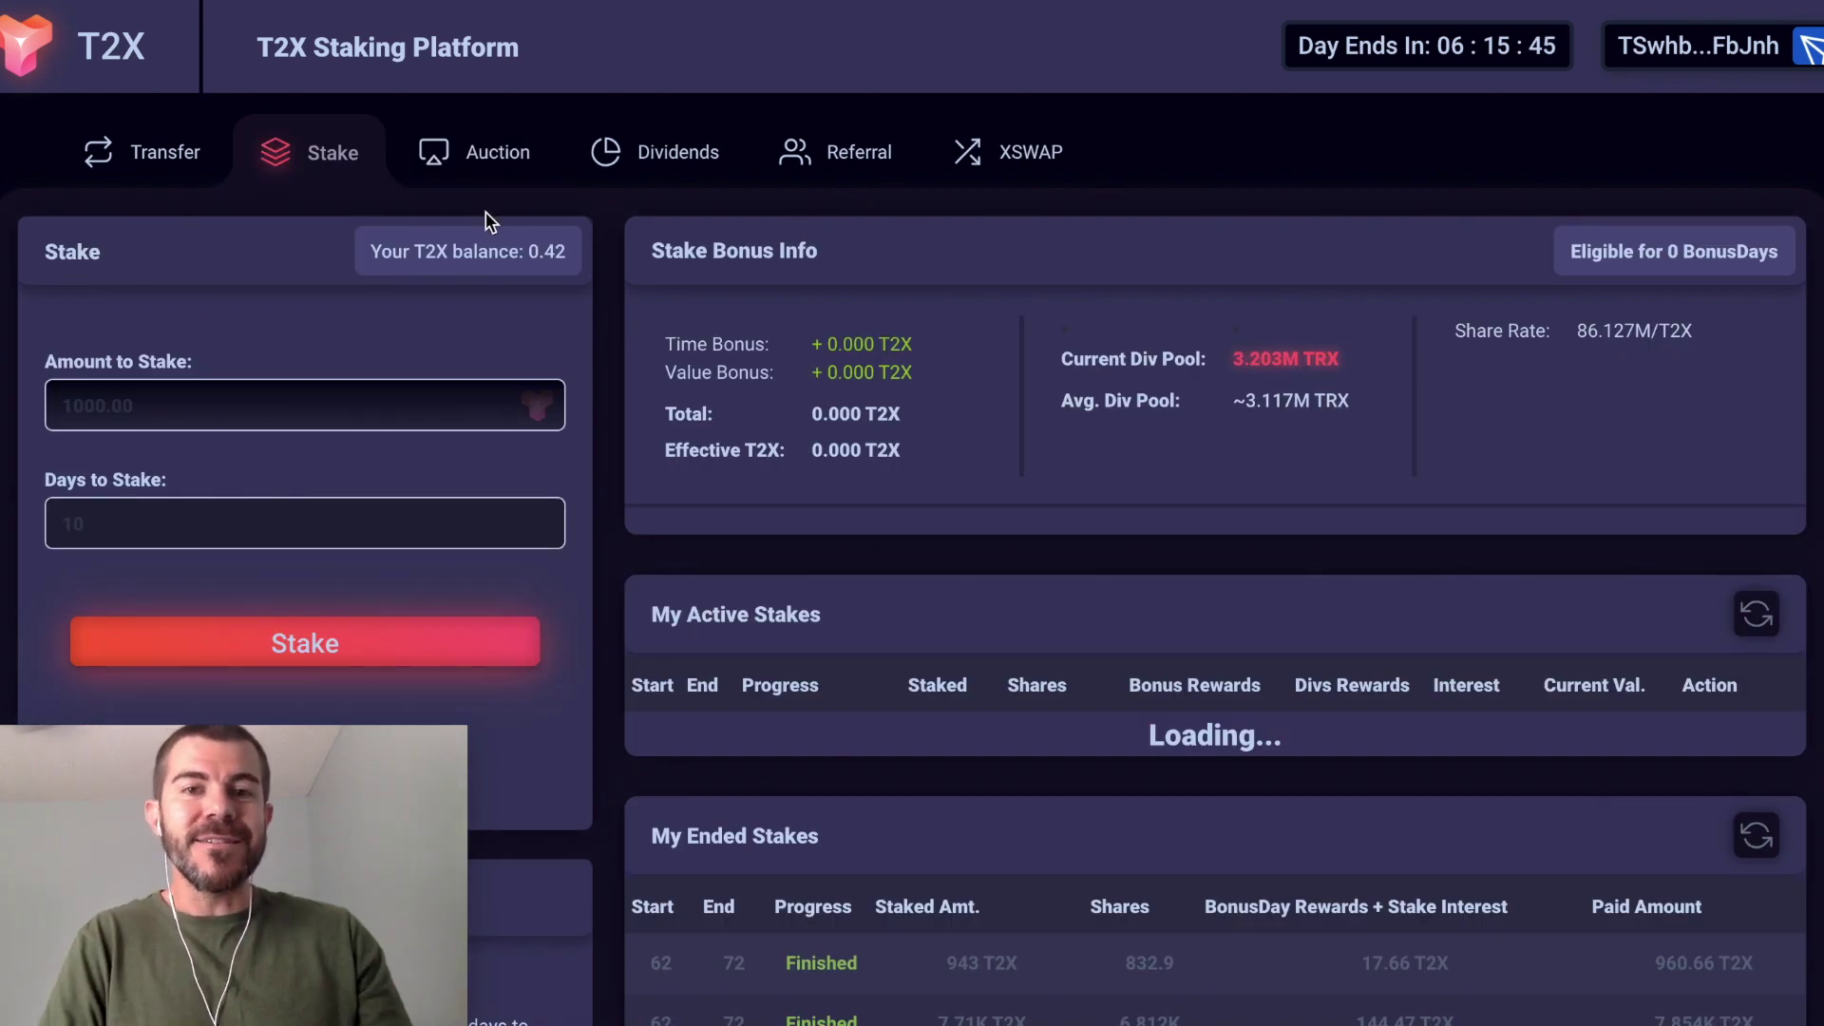
pyautogui.scroll(-2, 604, 232)
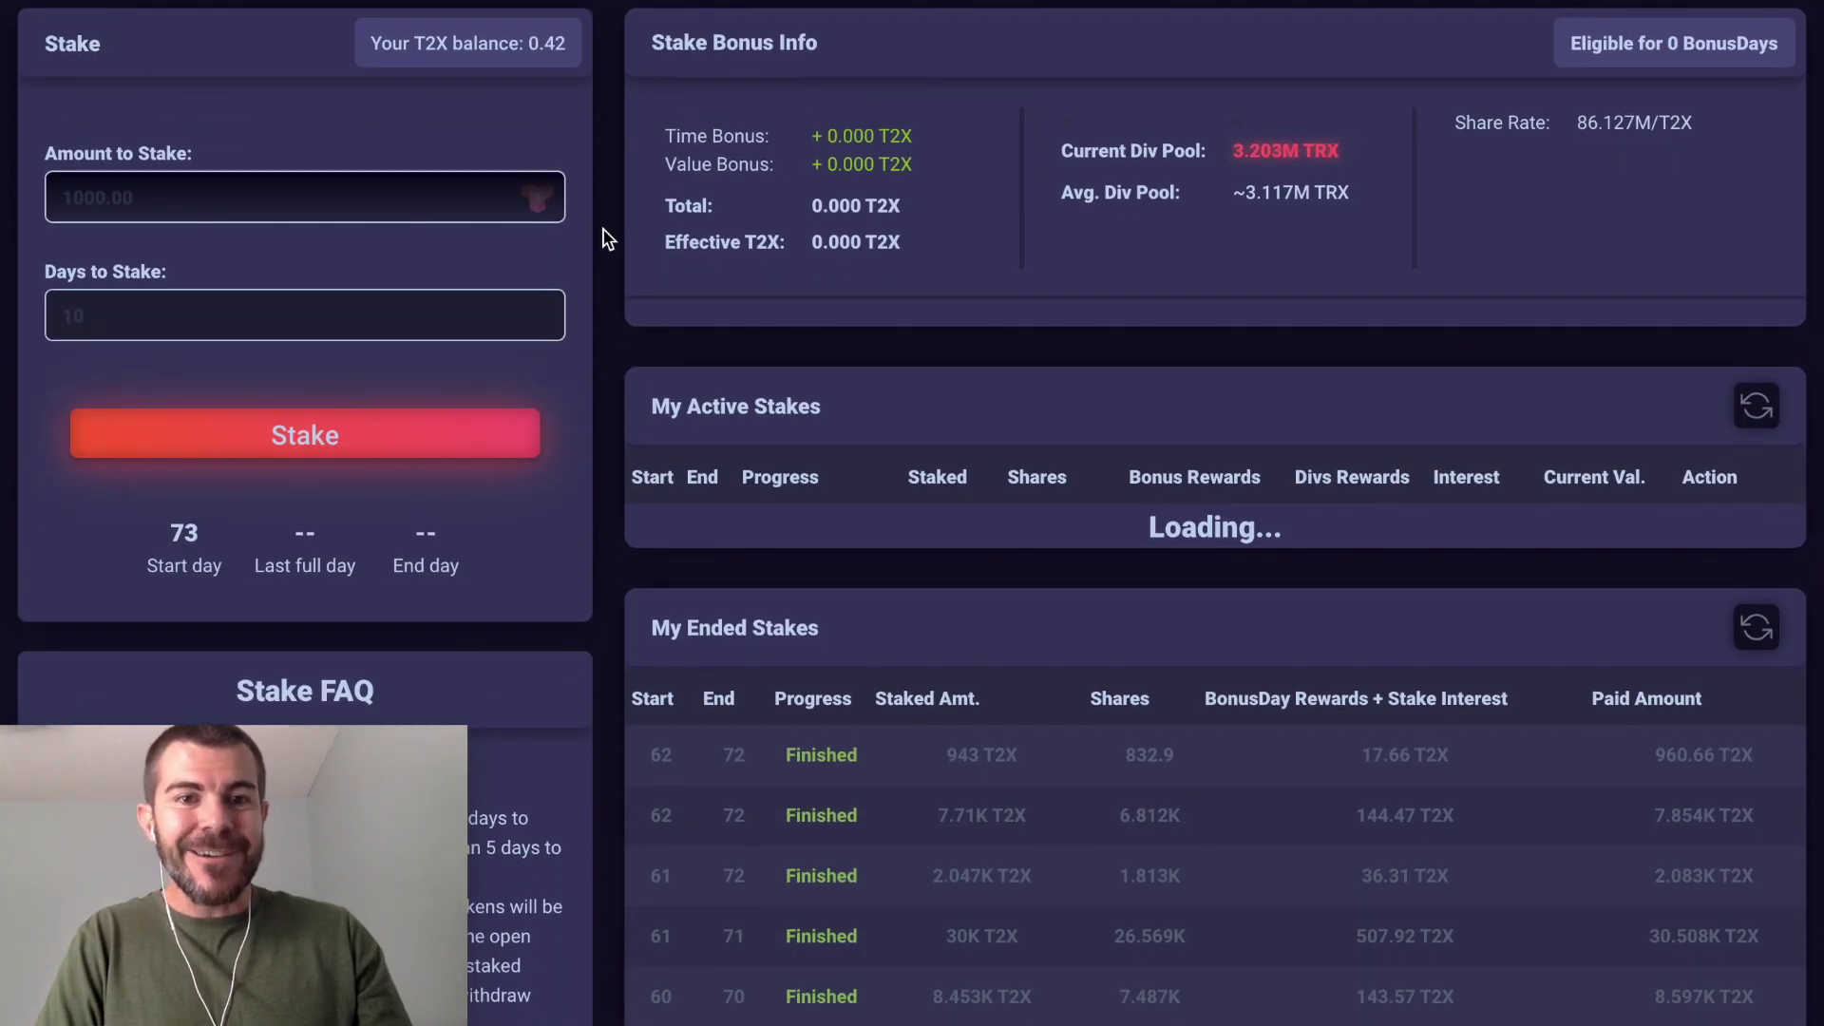
pyautogui.scroll(2, 604, 232)
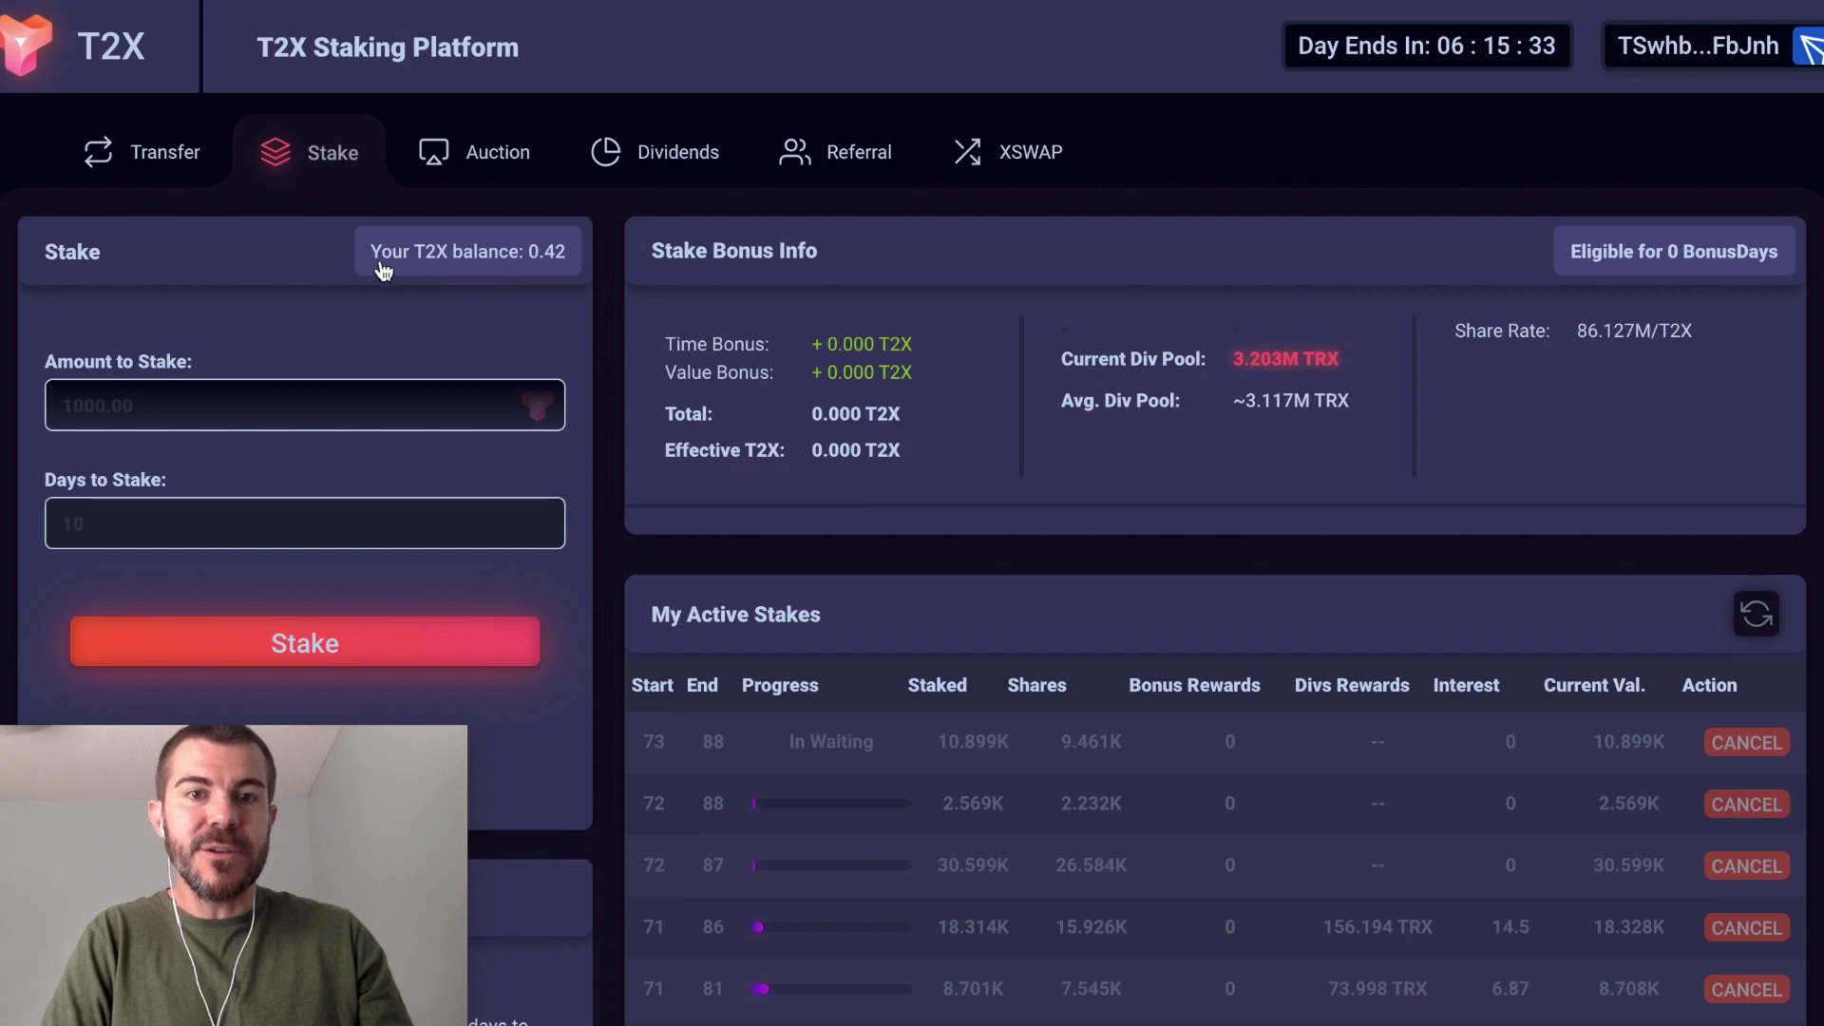
pyautogui.scroll(-1, 230, 405)
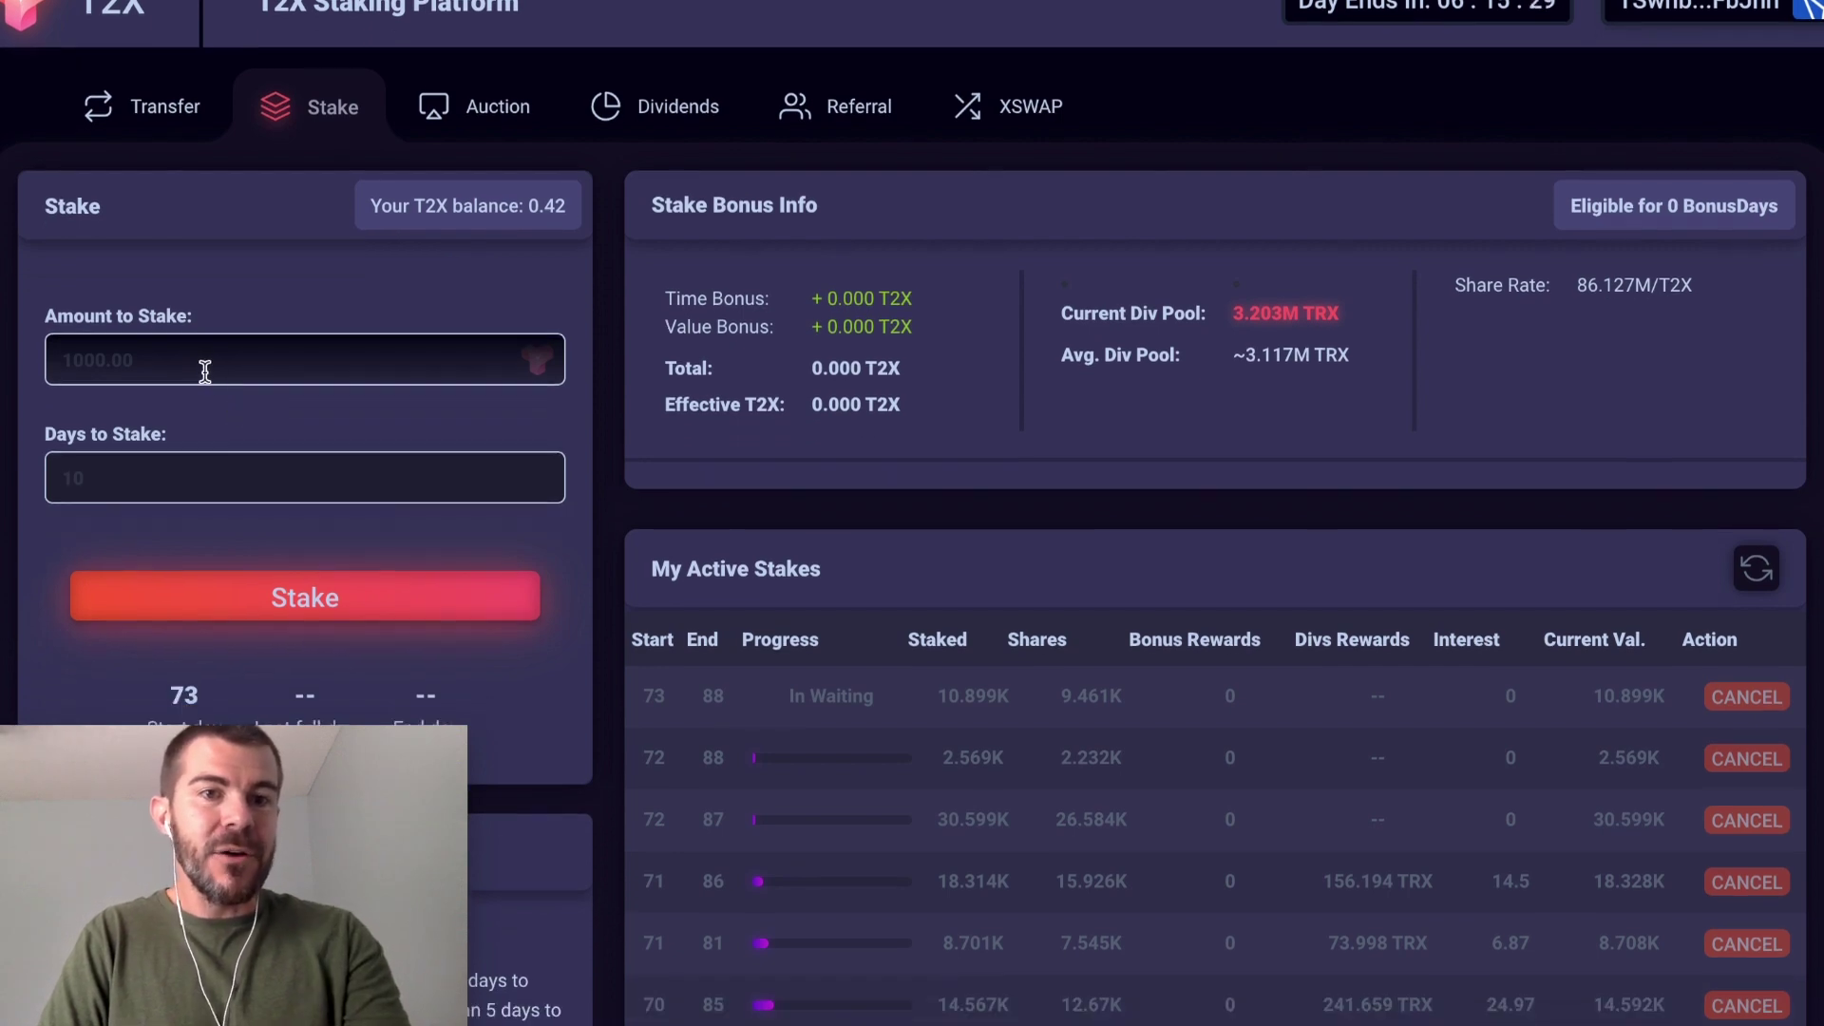
pyautogui.scroll(-1, 207, 380)
pyautogui.click(183, 340)
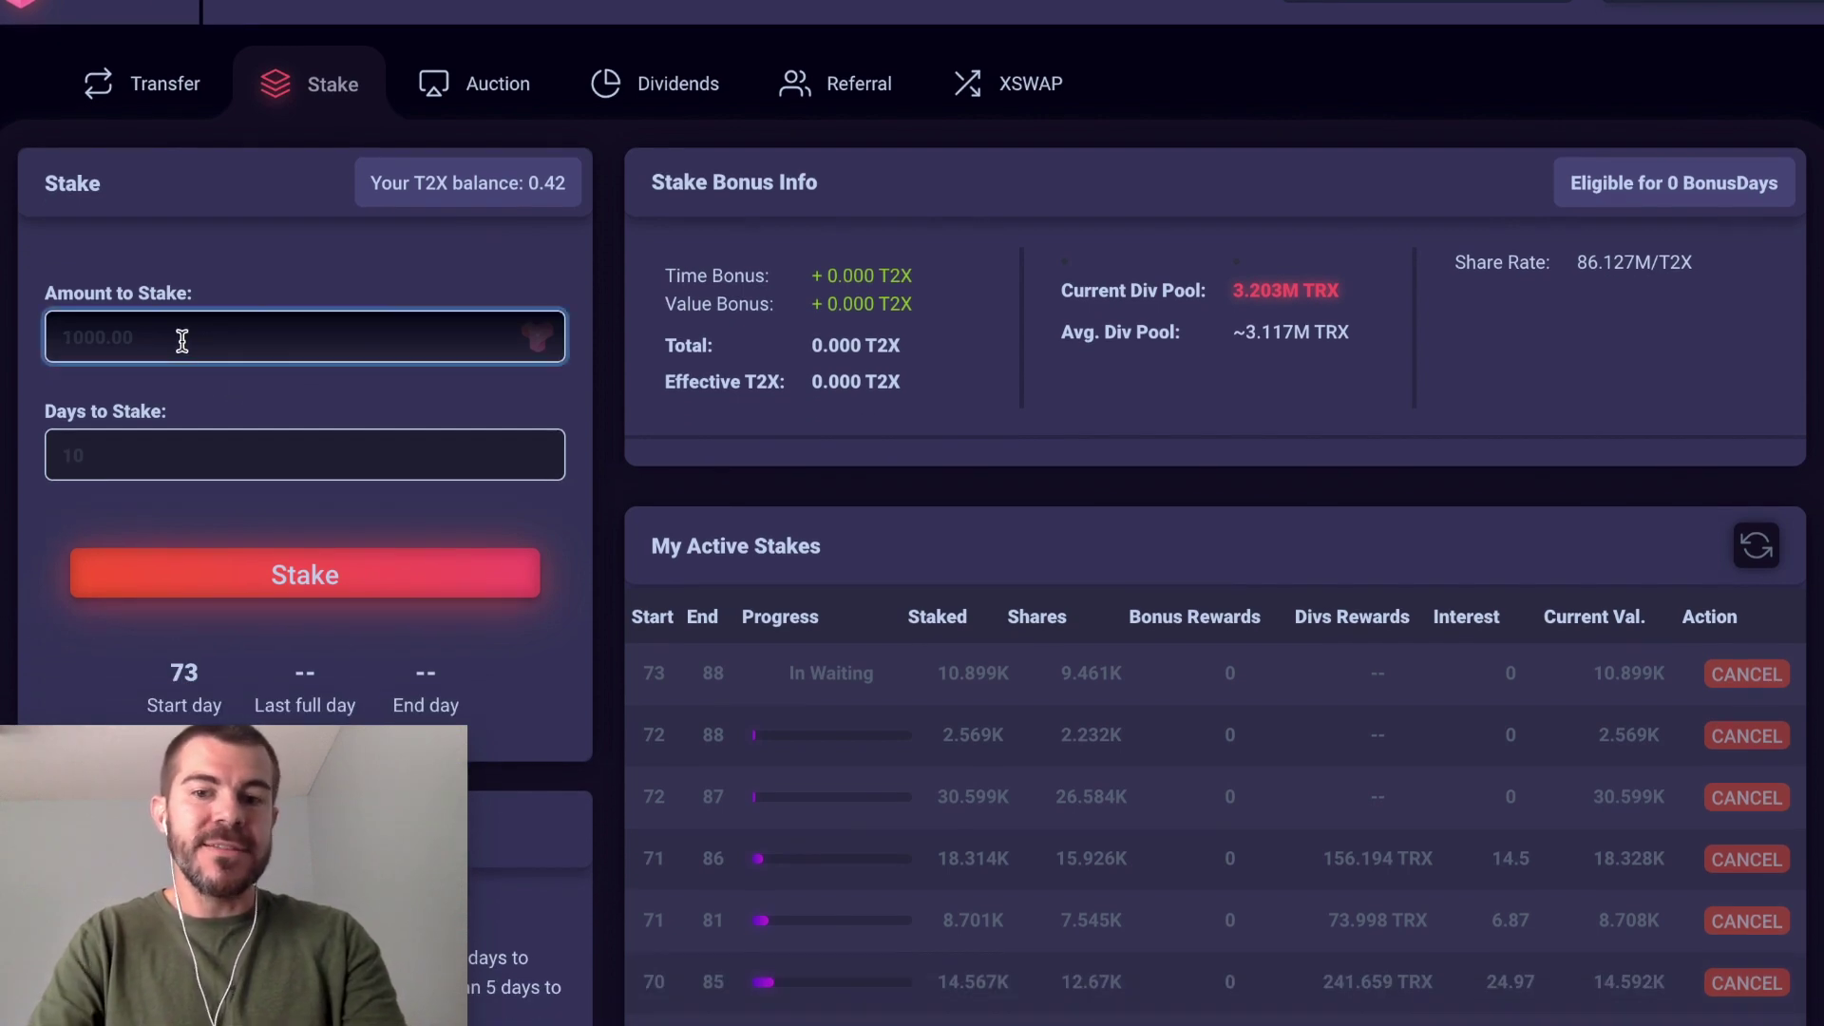
pyautogui.write('1000')
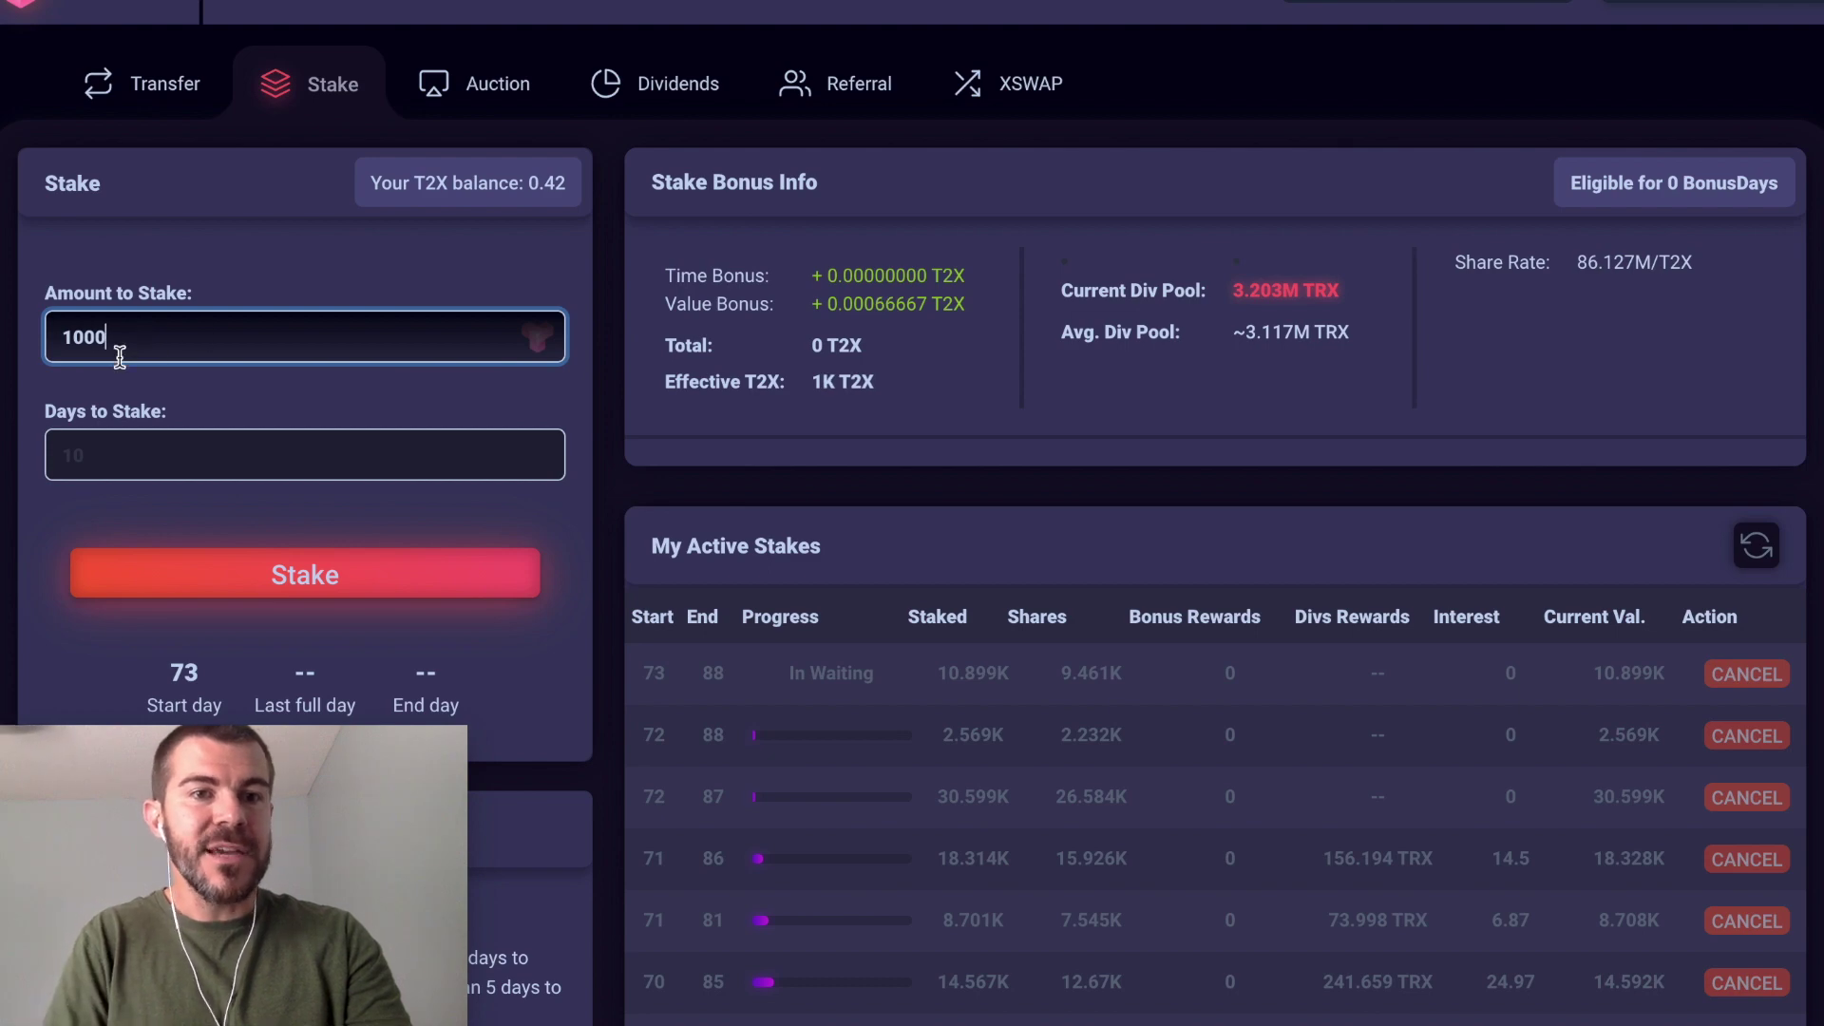
pyautogui.click(85, 450)
pyautogui.write('15')
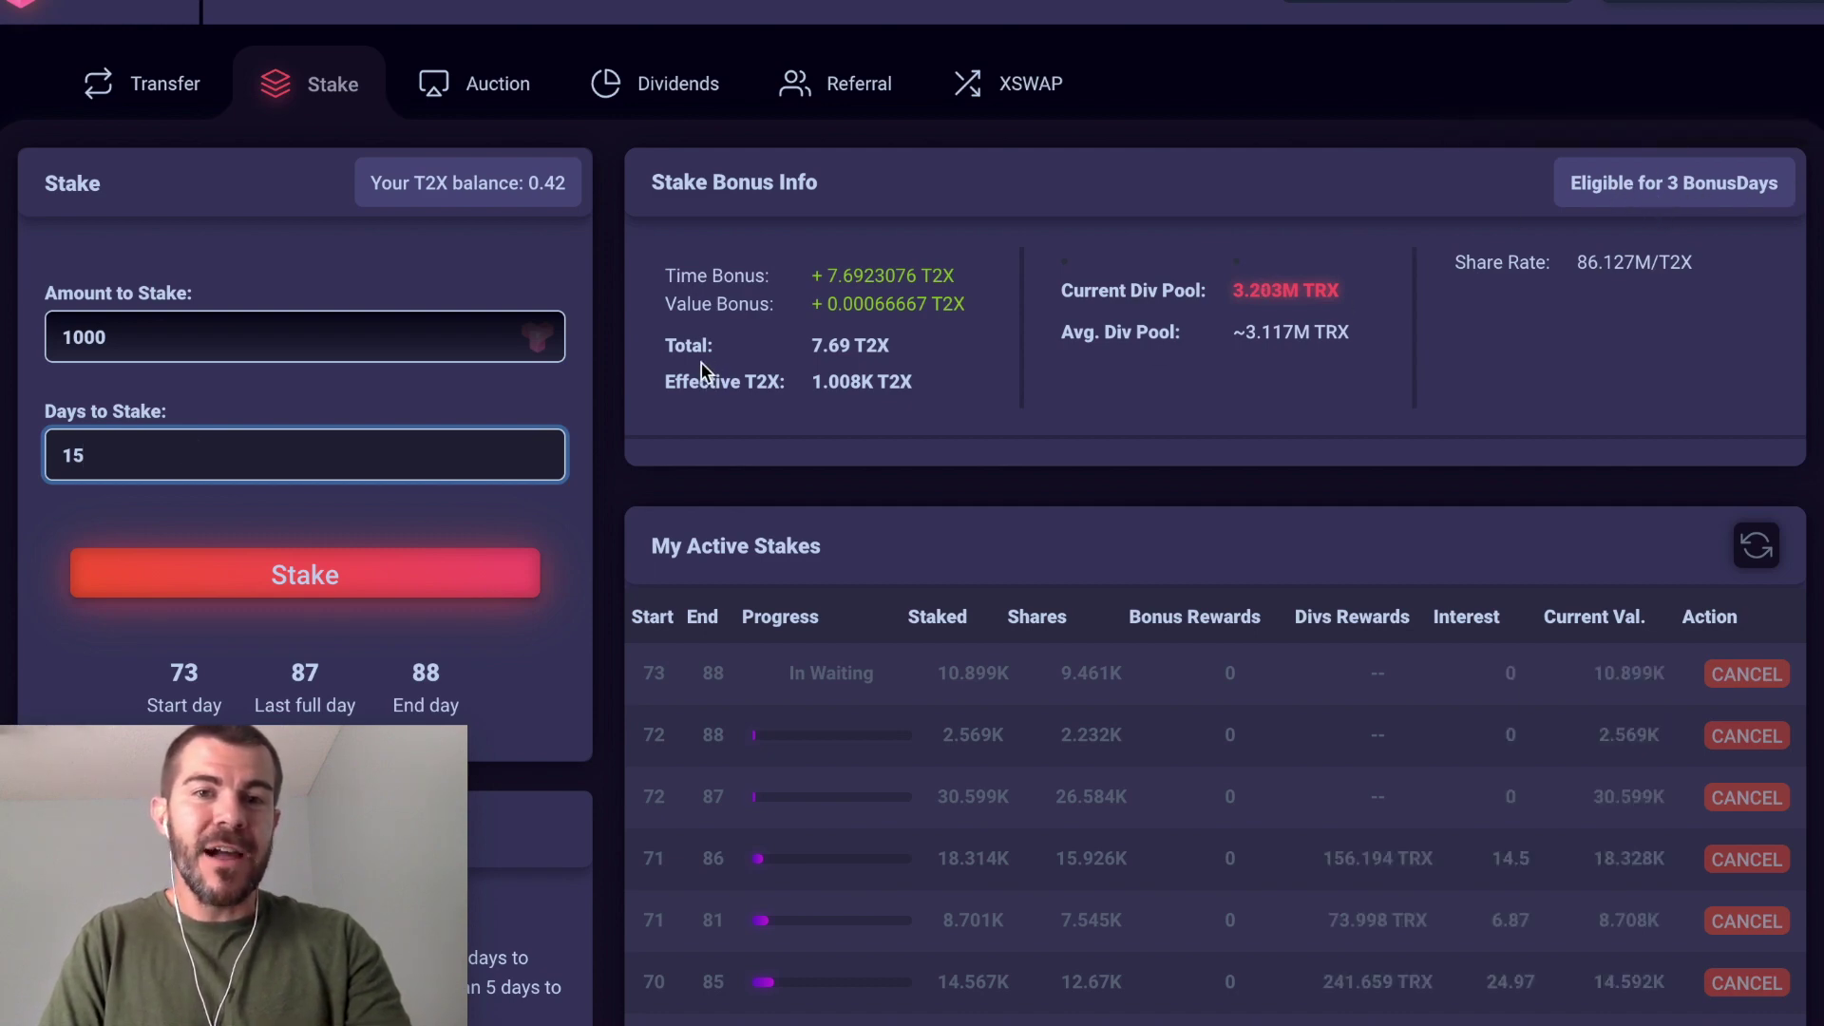
pyautogui.scroll(-3, 612, 332)
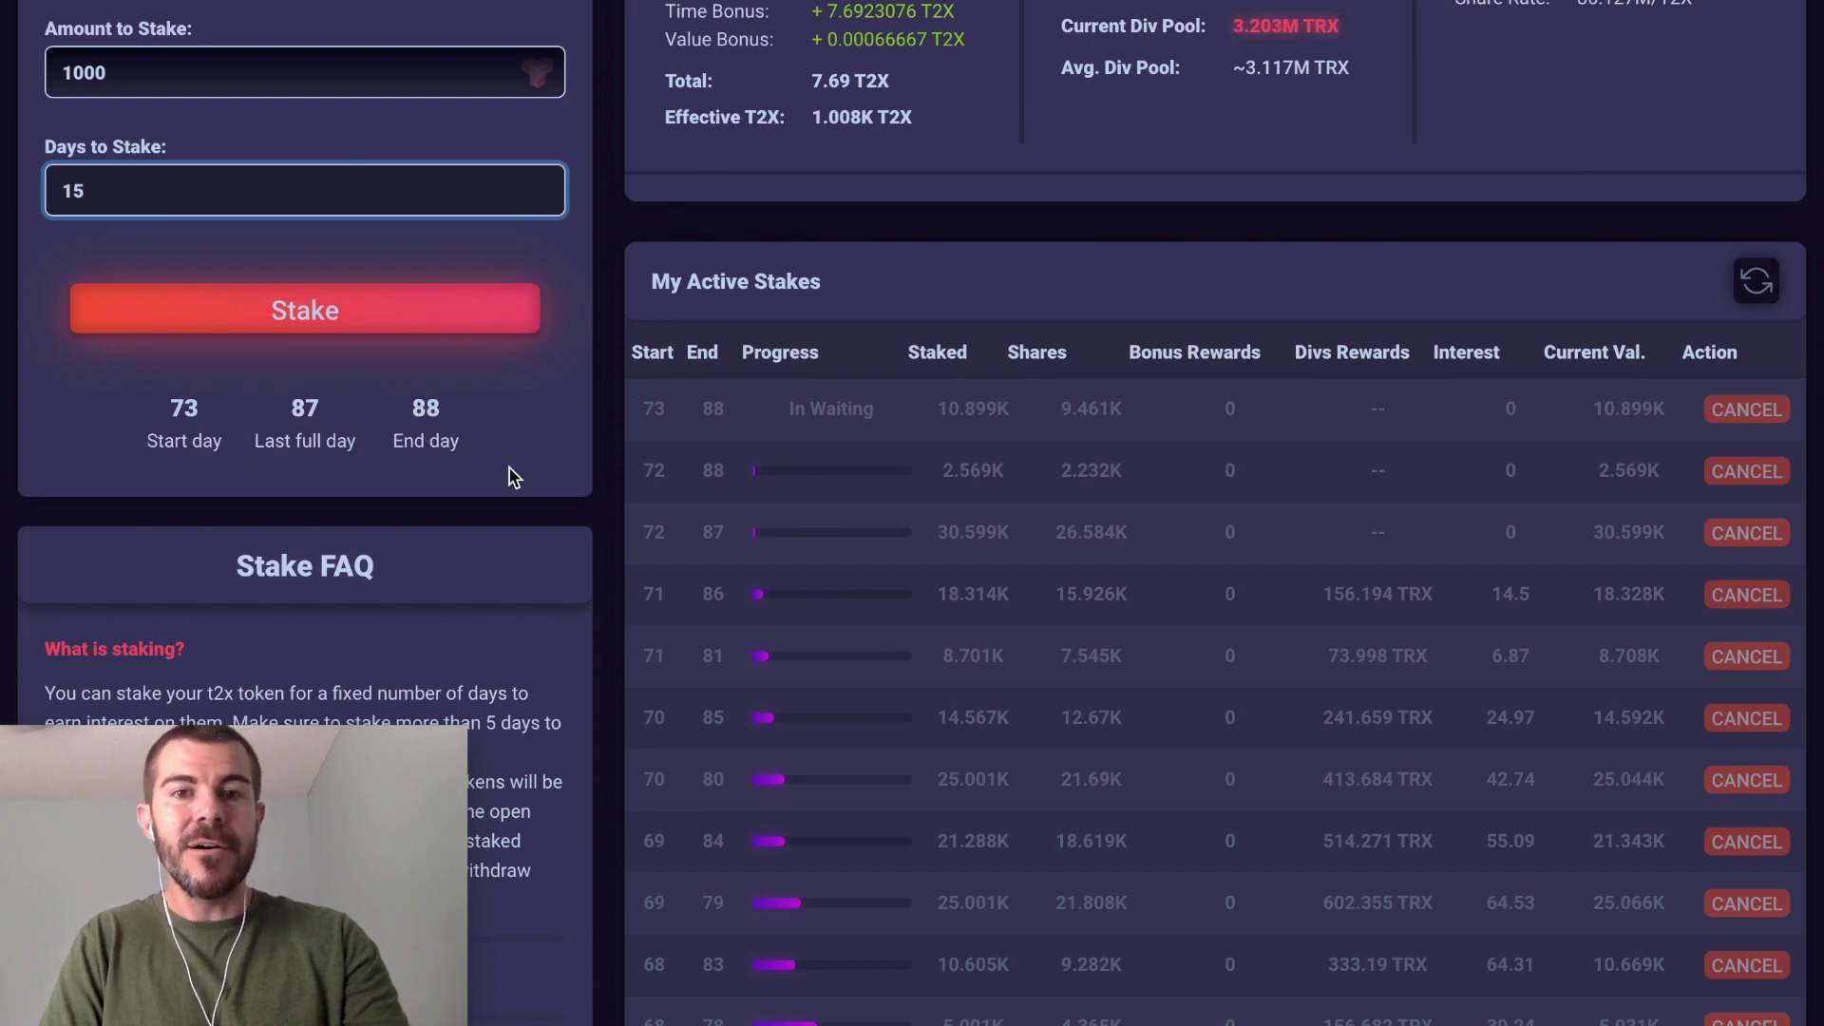
pyautogui.scroll(-3, 792, 352)
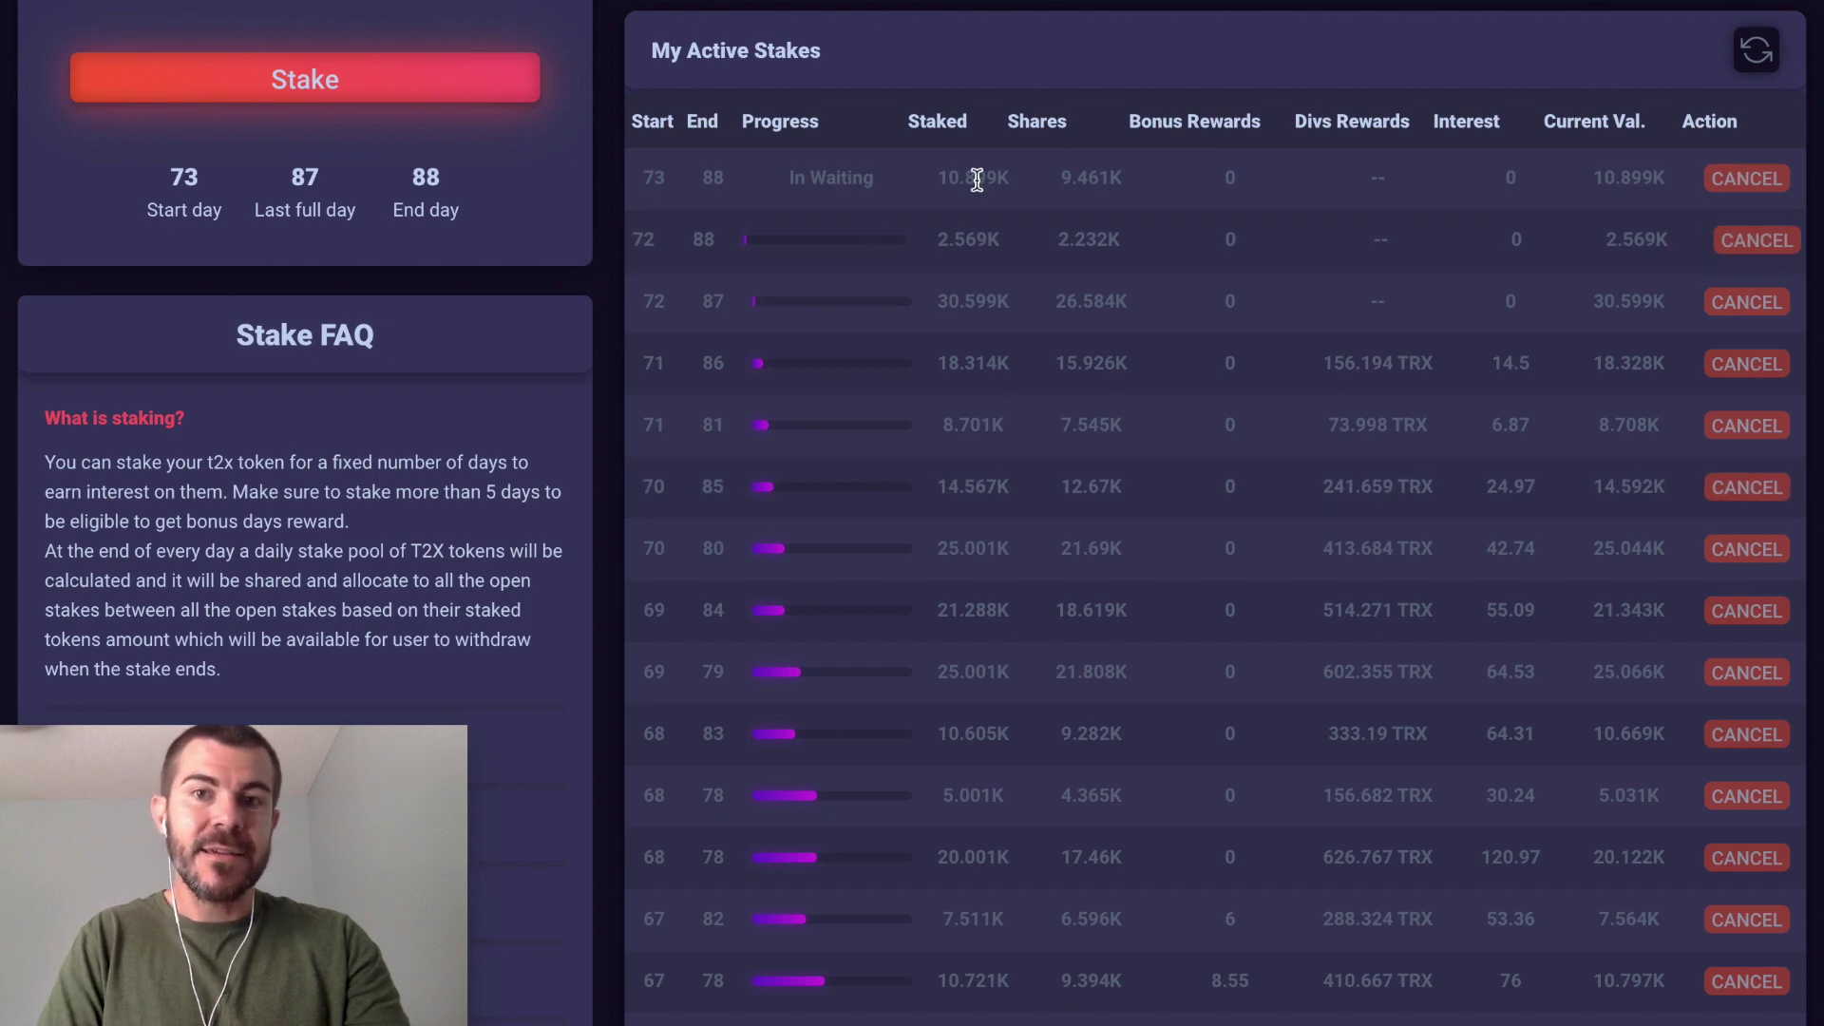
pyautogui.scroll(-1, 976, 177)
pyautogui.scroll(-1, 977, 180)
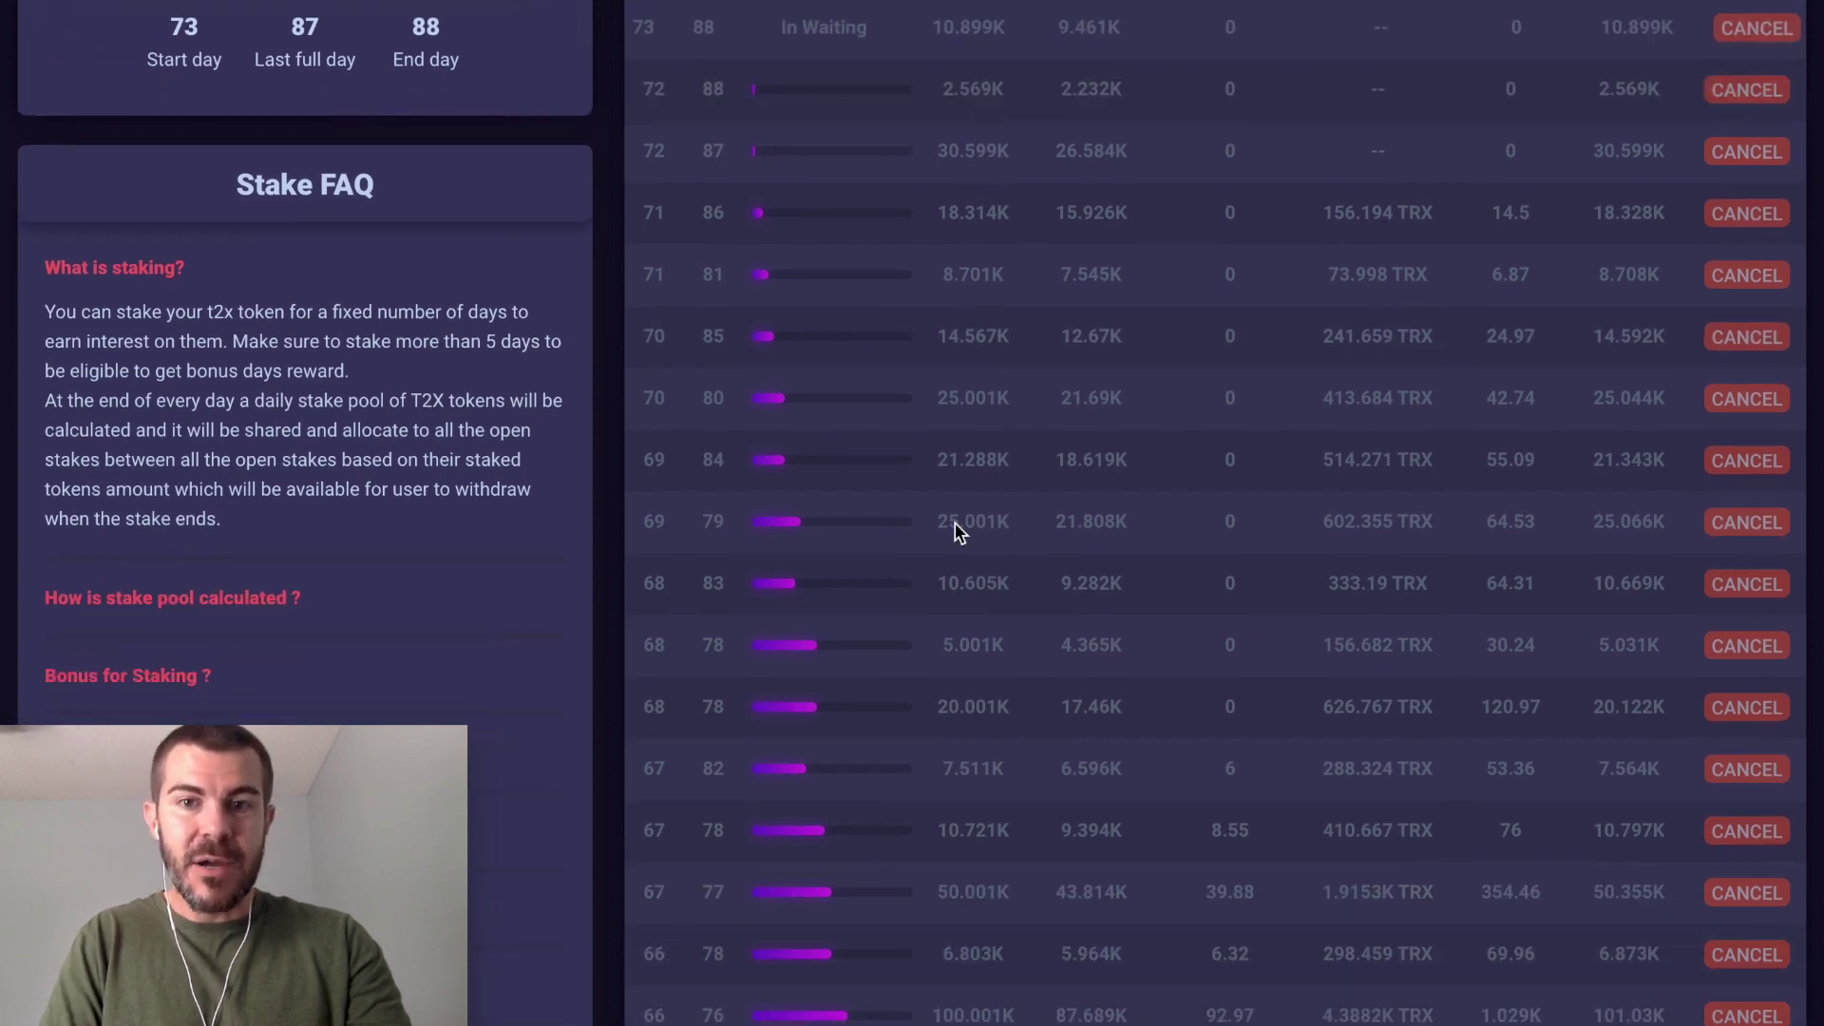
pyautogui.scroll(-1, 978, 969)
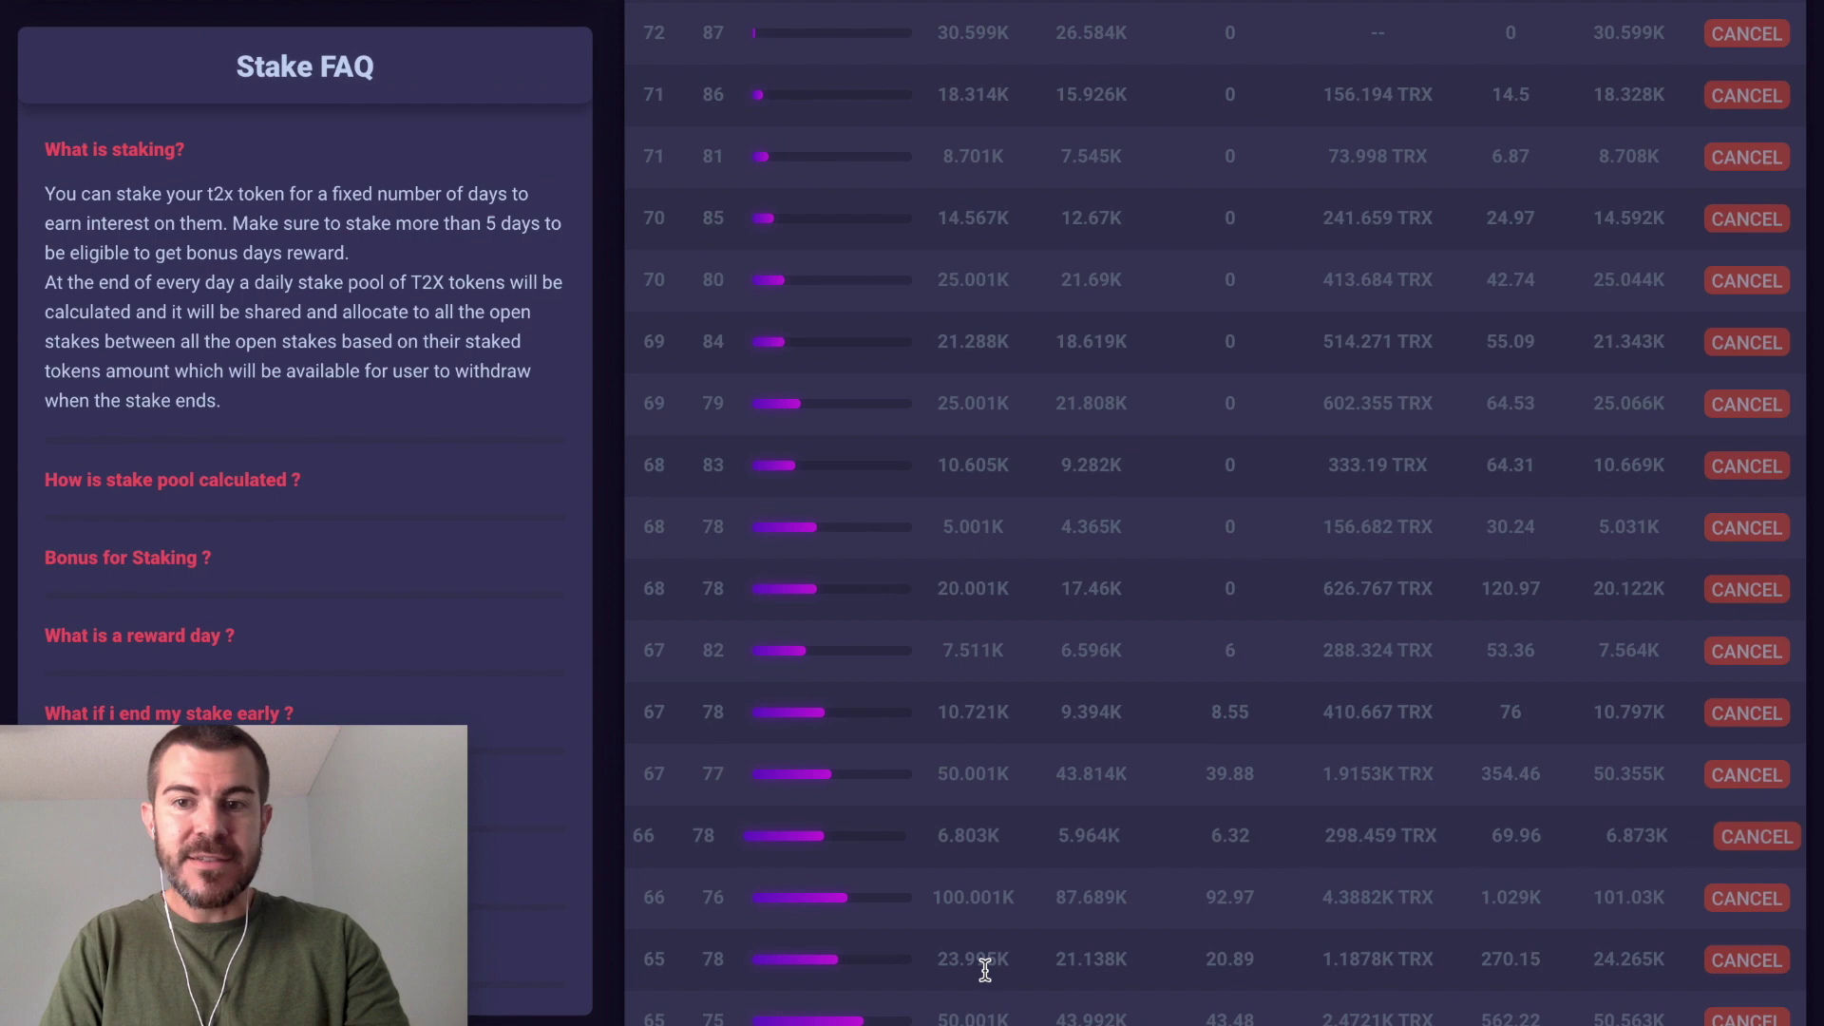
pyautogui.scroll(-2, 1382, 972)
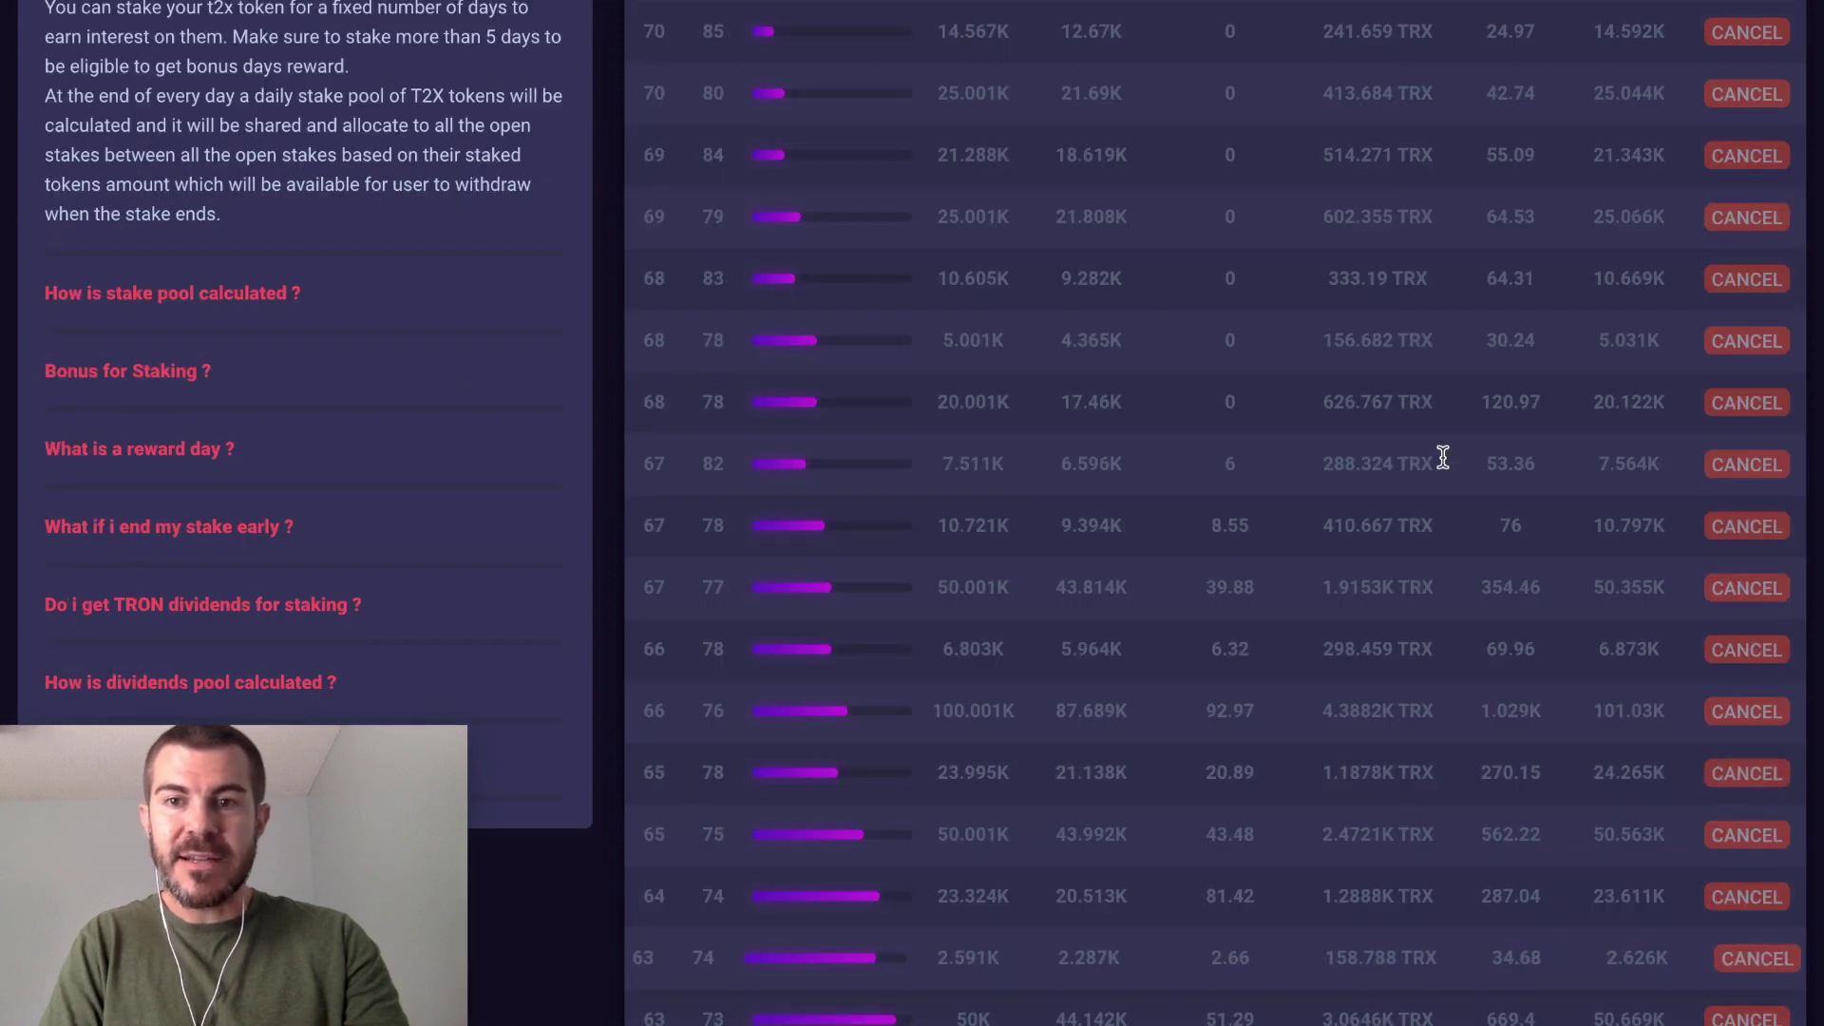
pyautogui.scroll(-5, 1381, 474)
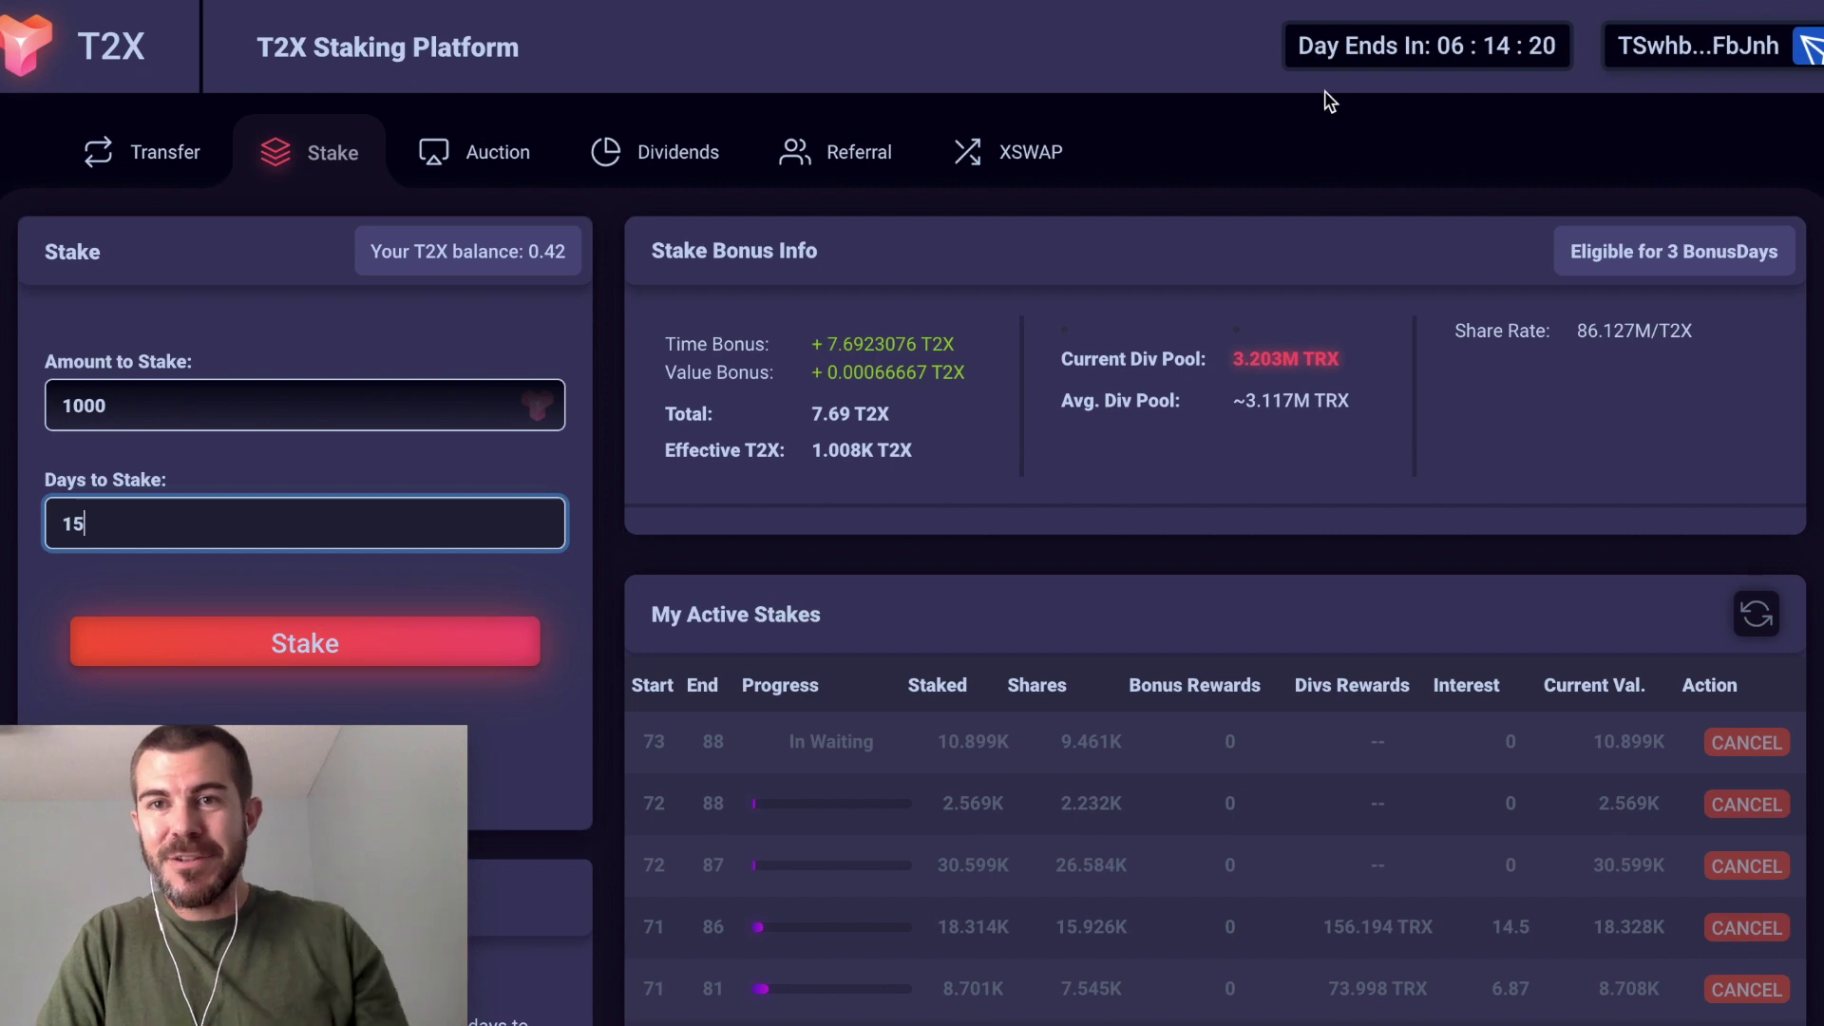
# - Collect the 98.38 T2X from the closed day #72 lobby, approving it in TronLink
pyautogui.click(481, 176)
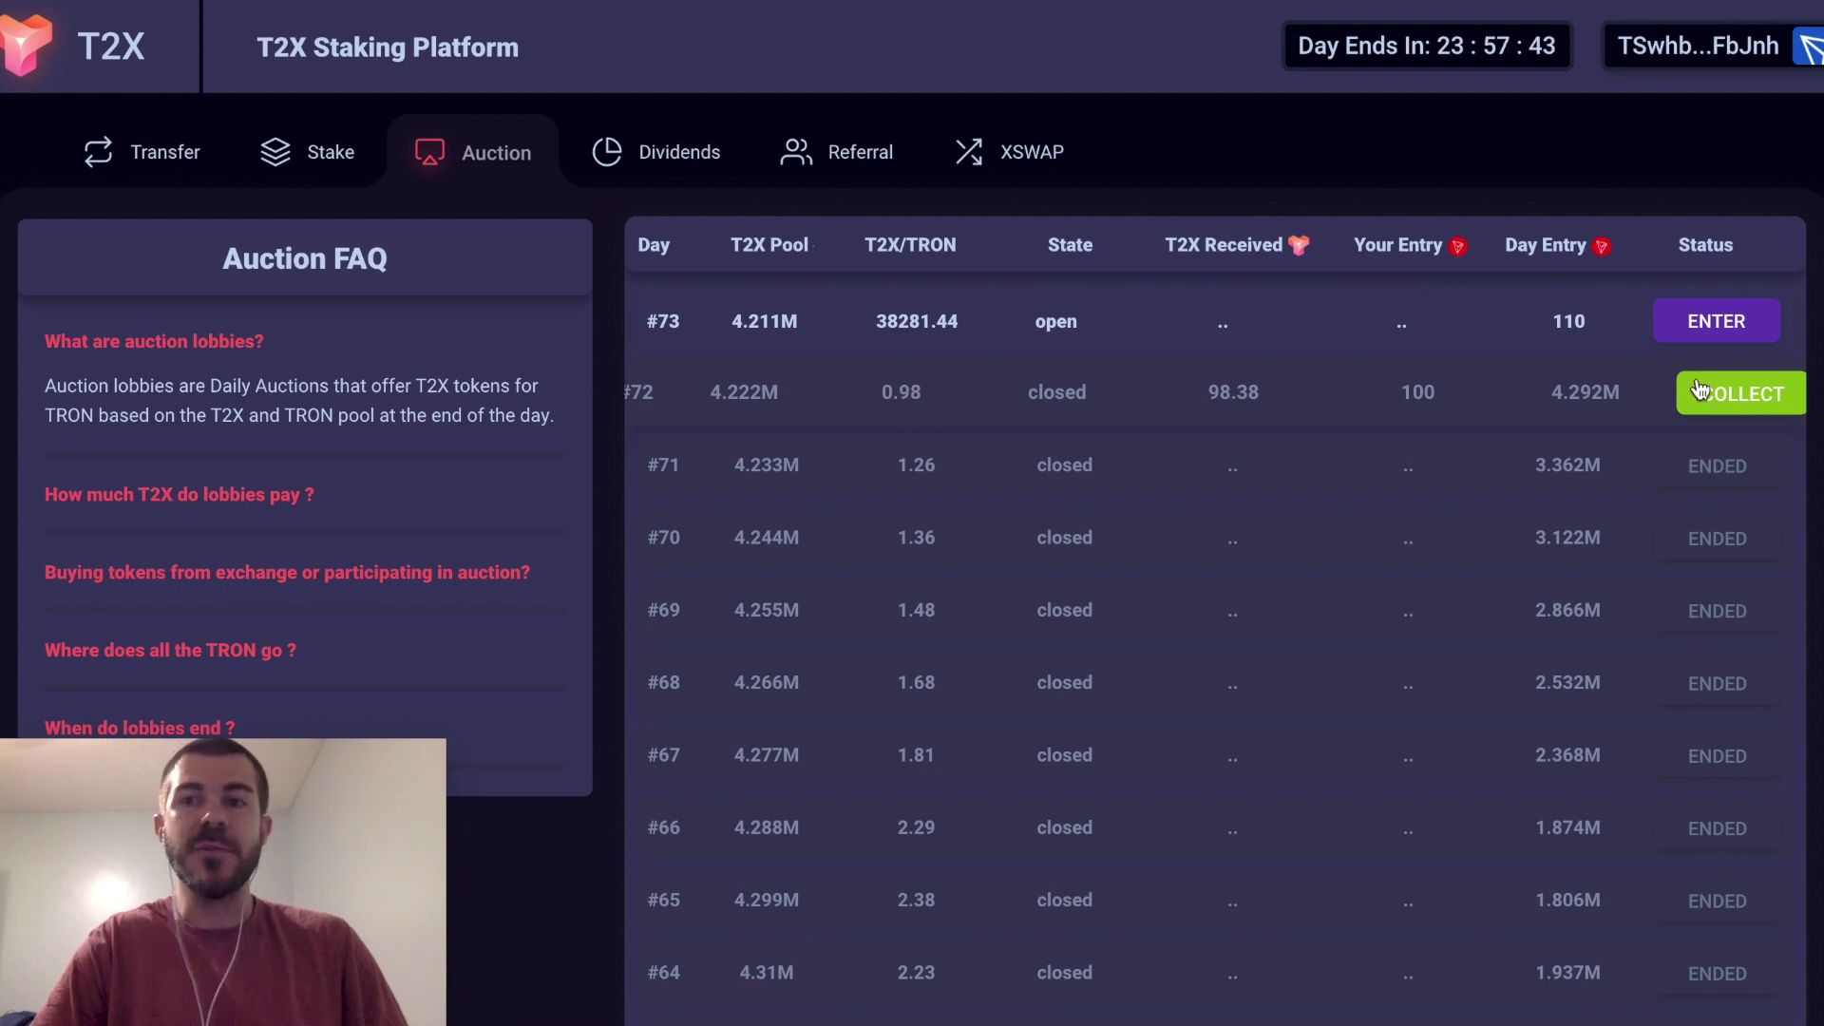
pyautogui.click(1727, 397)
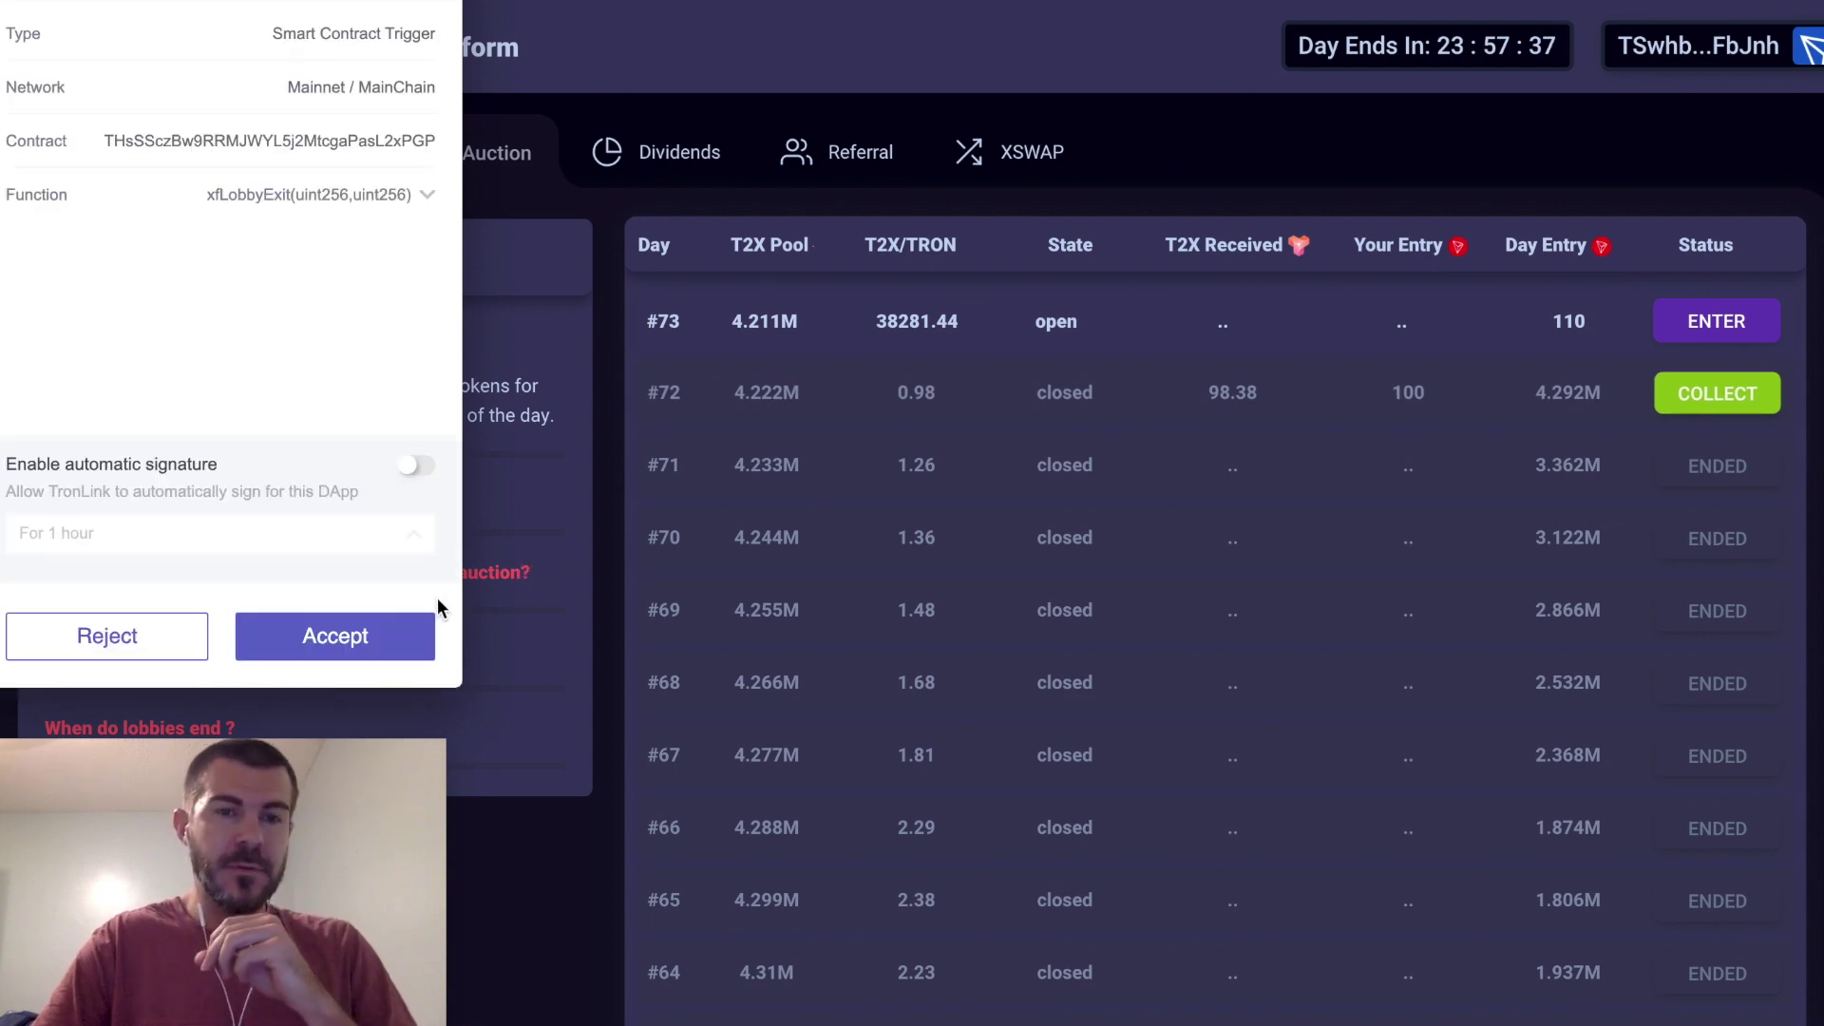
pyautogui.click(371, 638)
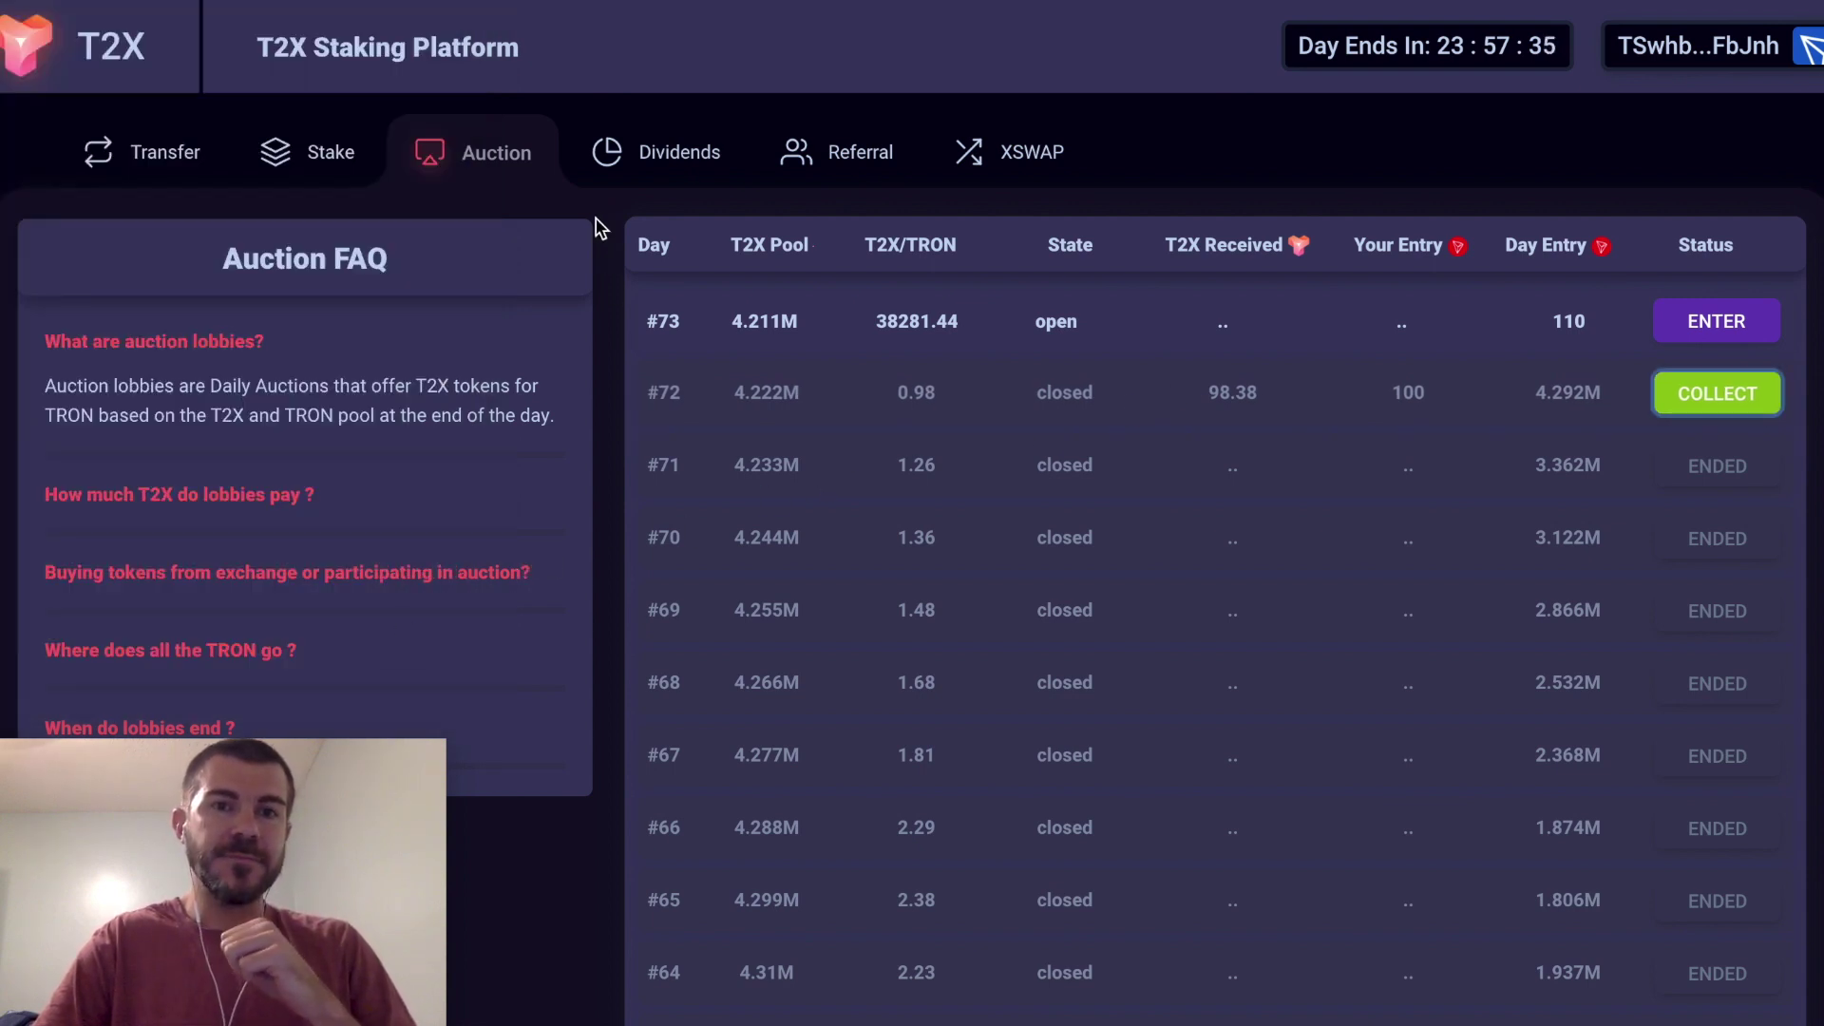
pyautogui.click(326, 159)
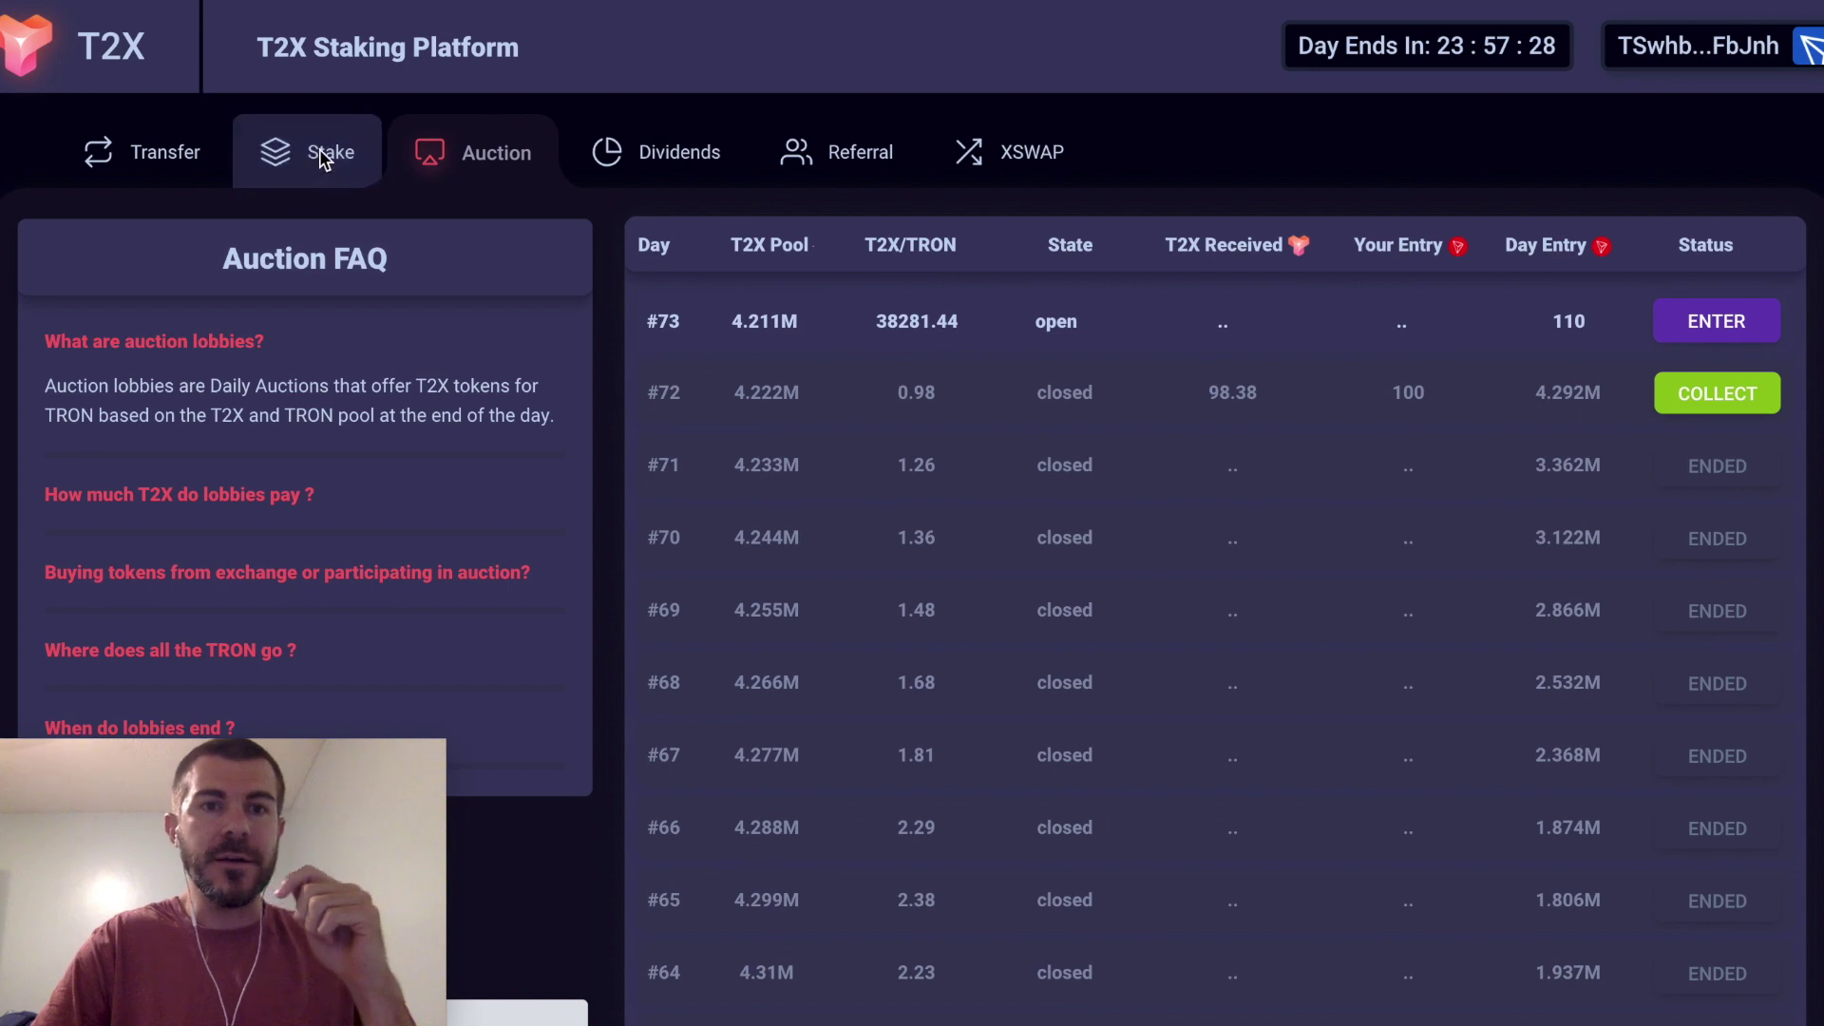
# - Enter 109 of the 109.127 T2X balance as the amount to stake
pyautogui.click(322, 165)
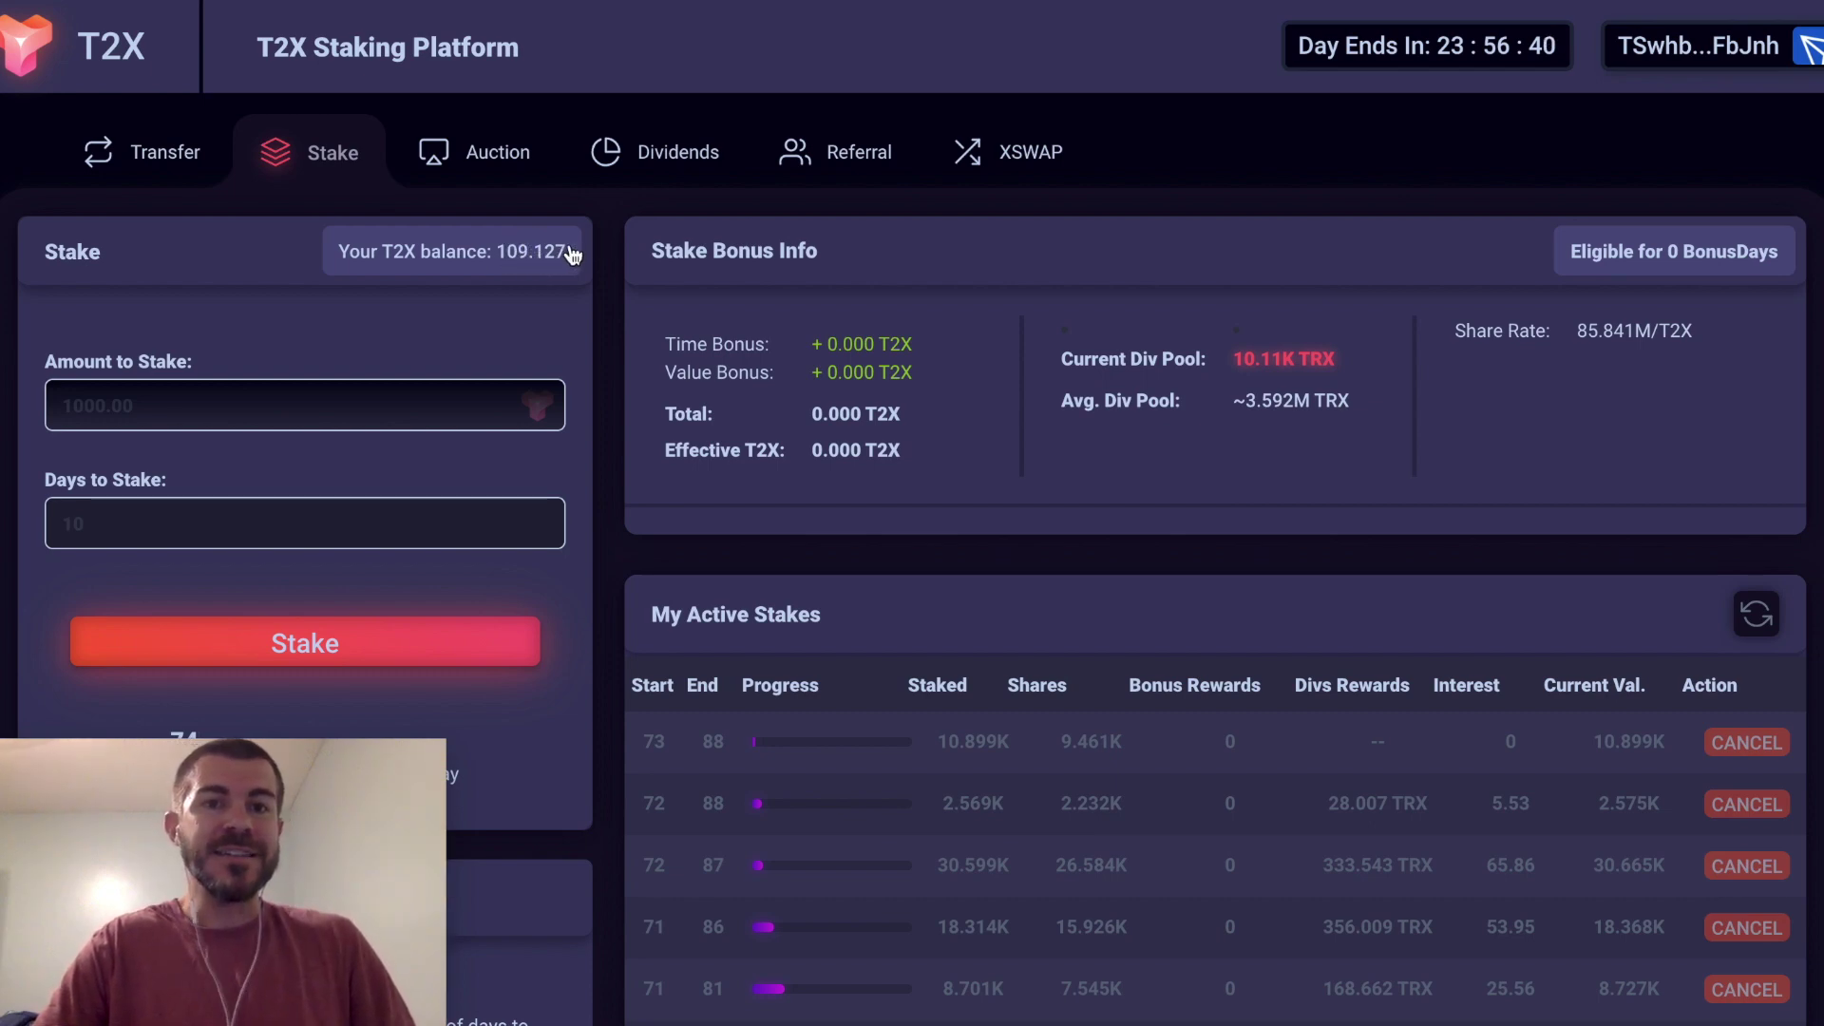
pyautogui.scroll(-1, 310, 317)
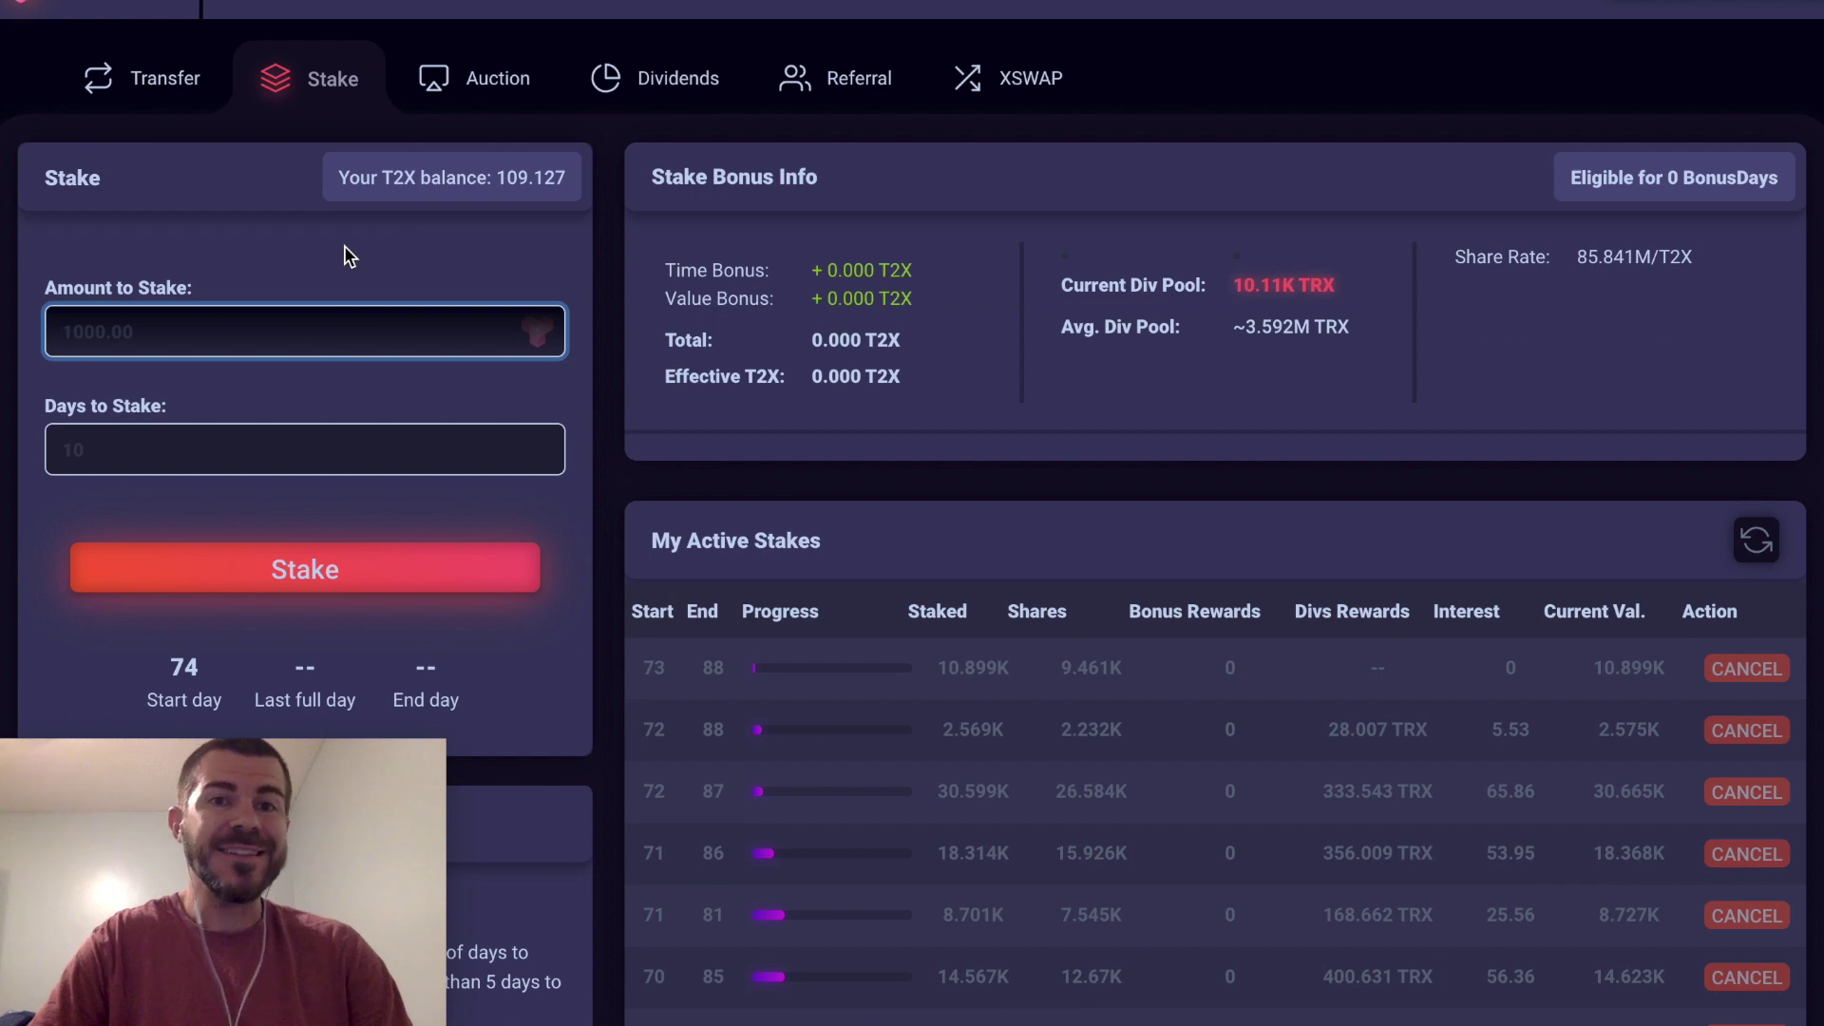
pyautogui.scroll(-1, 344, 245)
pyautogui.write('109')
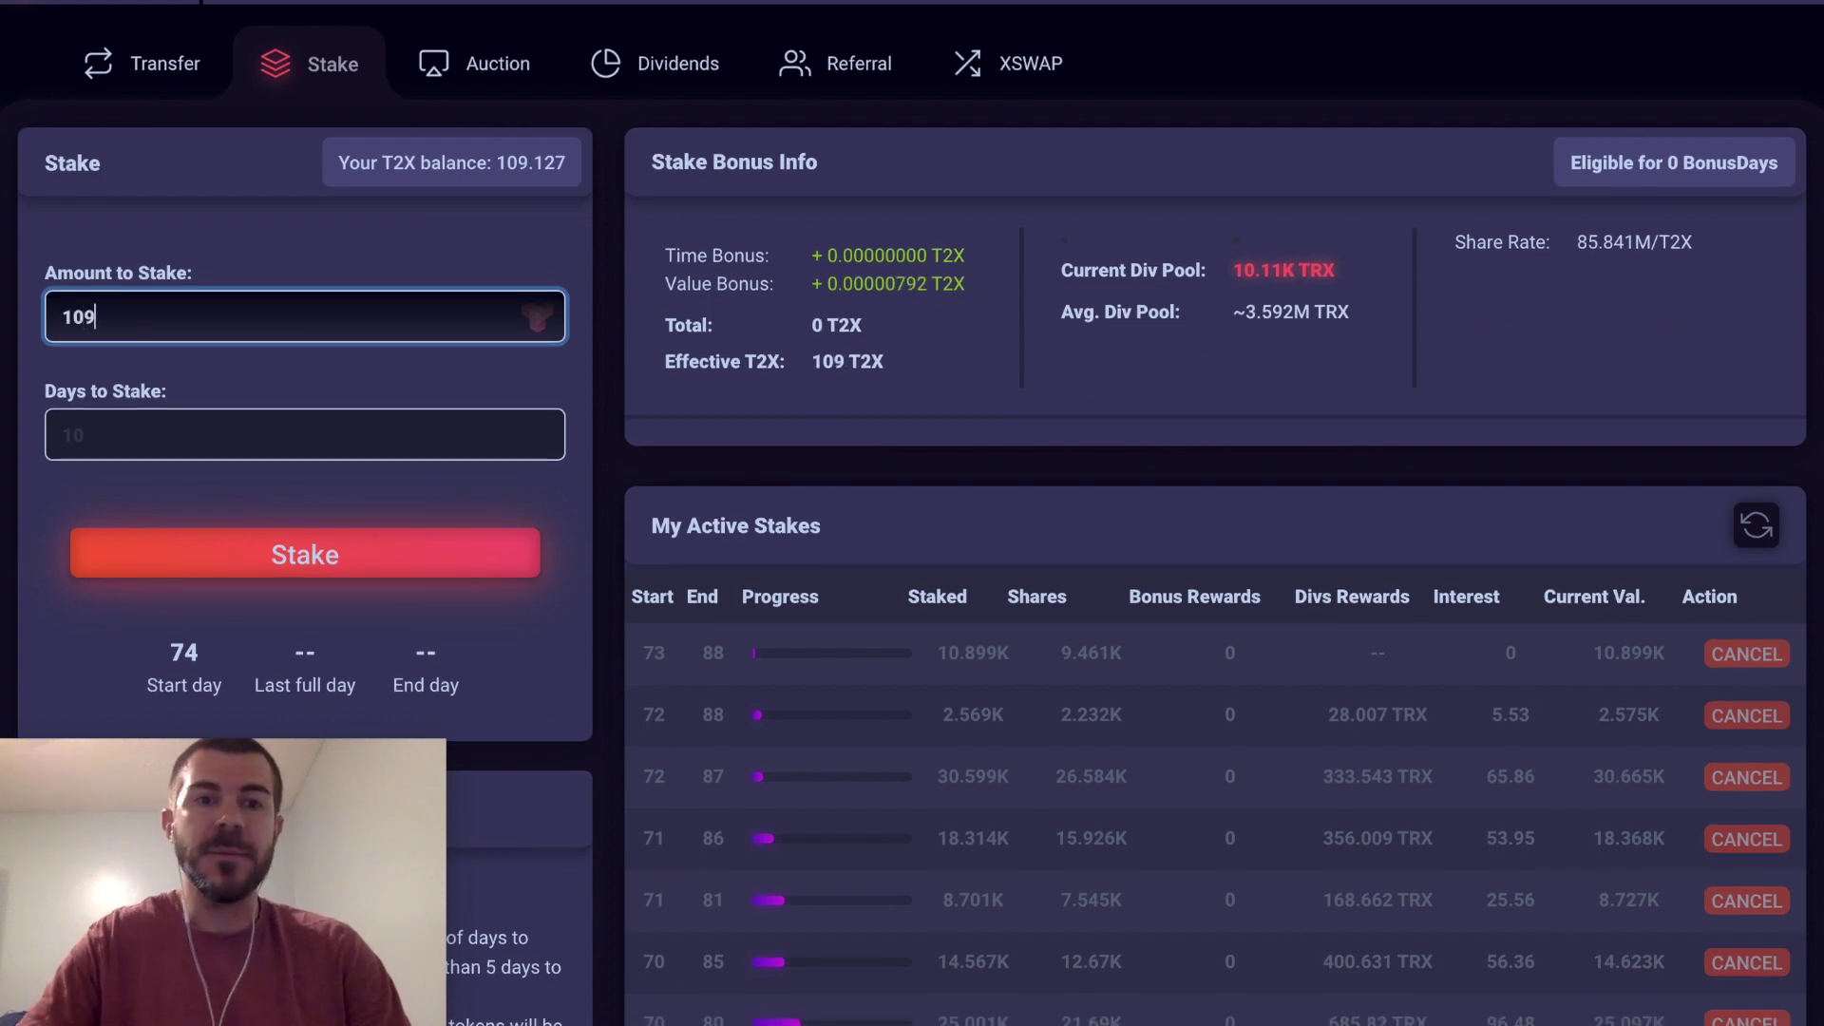
pyautogui.click(264, 420)
# - Set 15 days to stake, then scroll to the matured 50K stake from day 63 to 73
pyautogui.write('15')
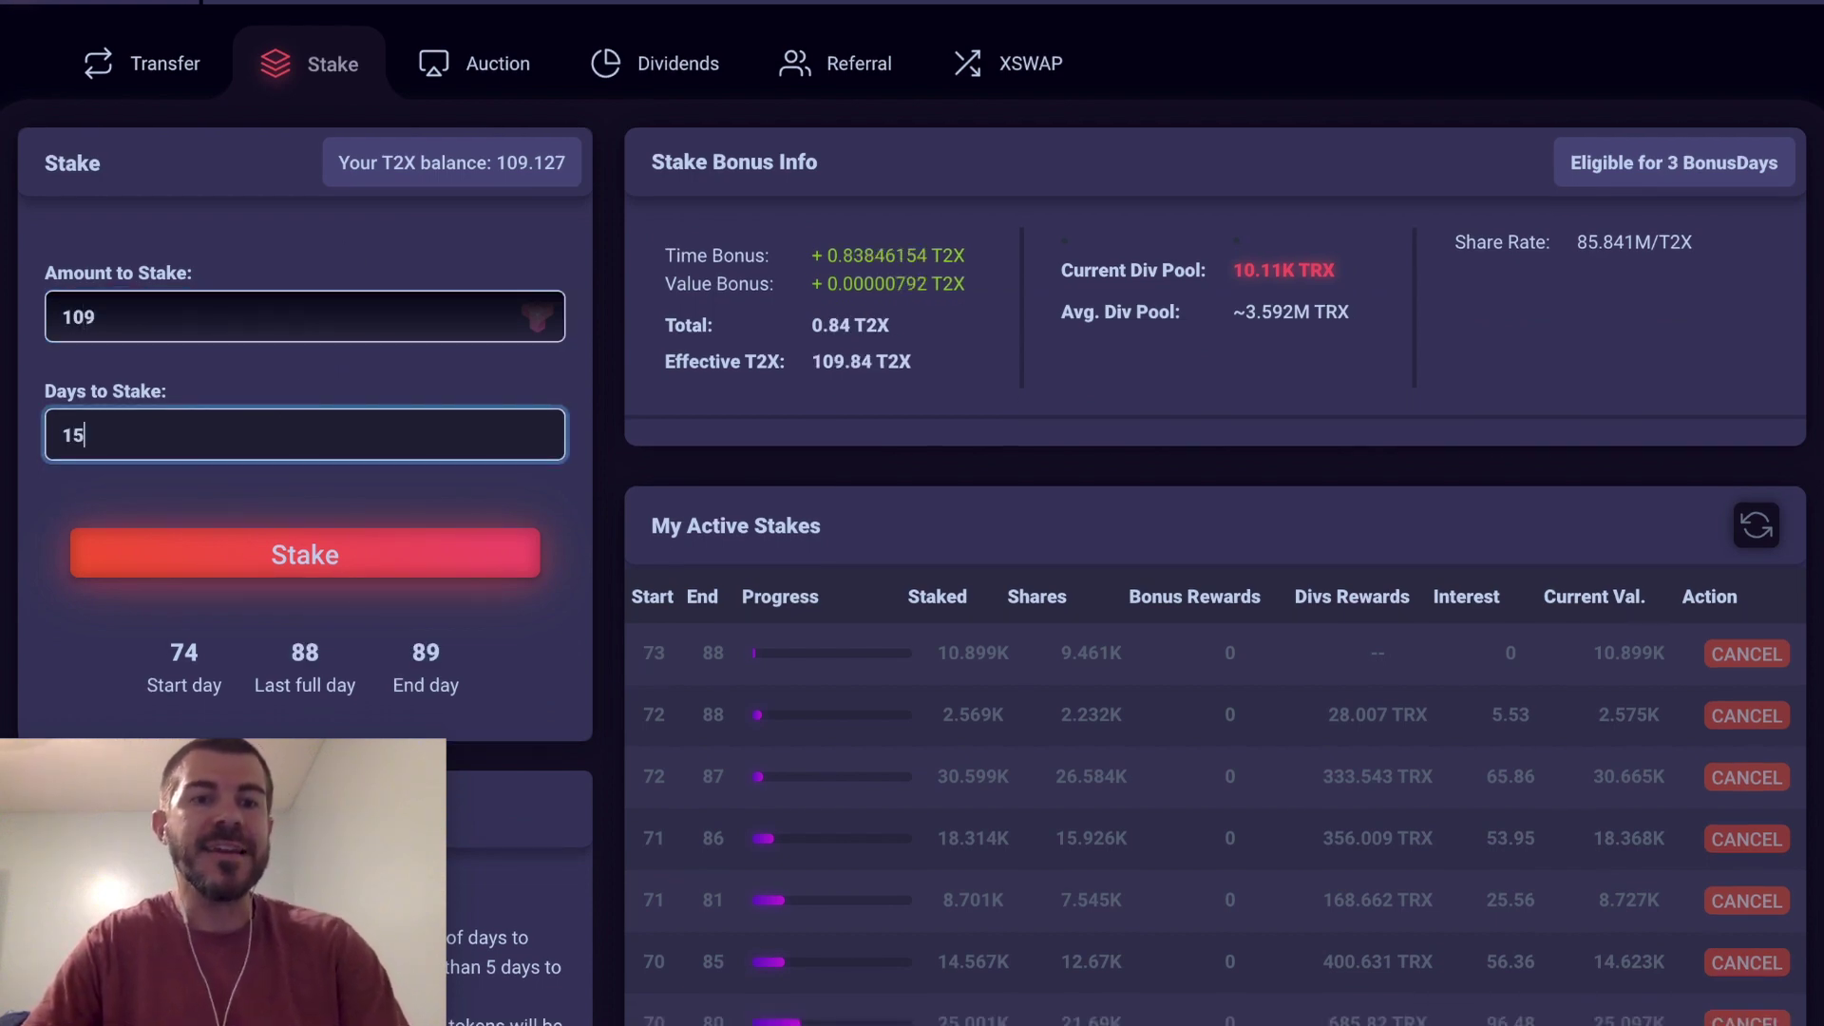
pyautogui.click(609, 460)
pyautogui.scroll(-1, 610, 460)
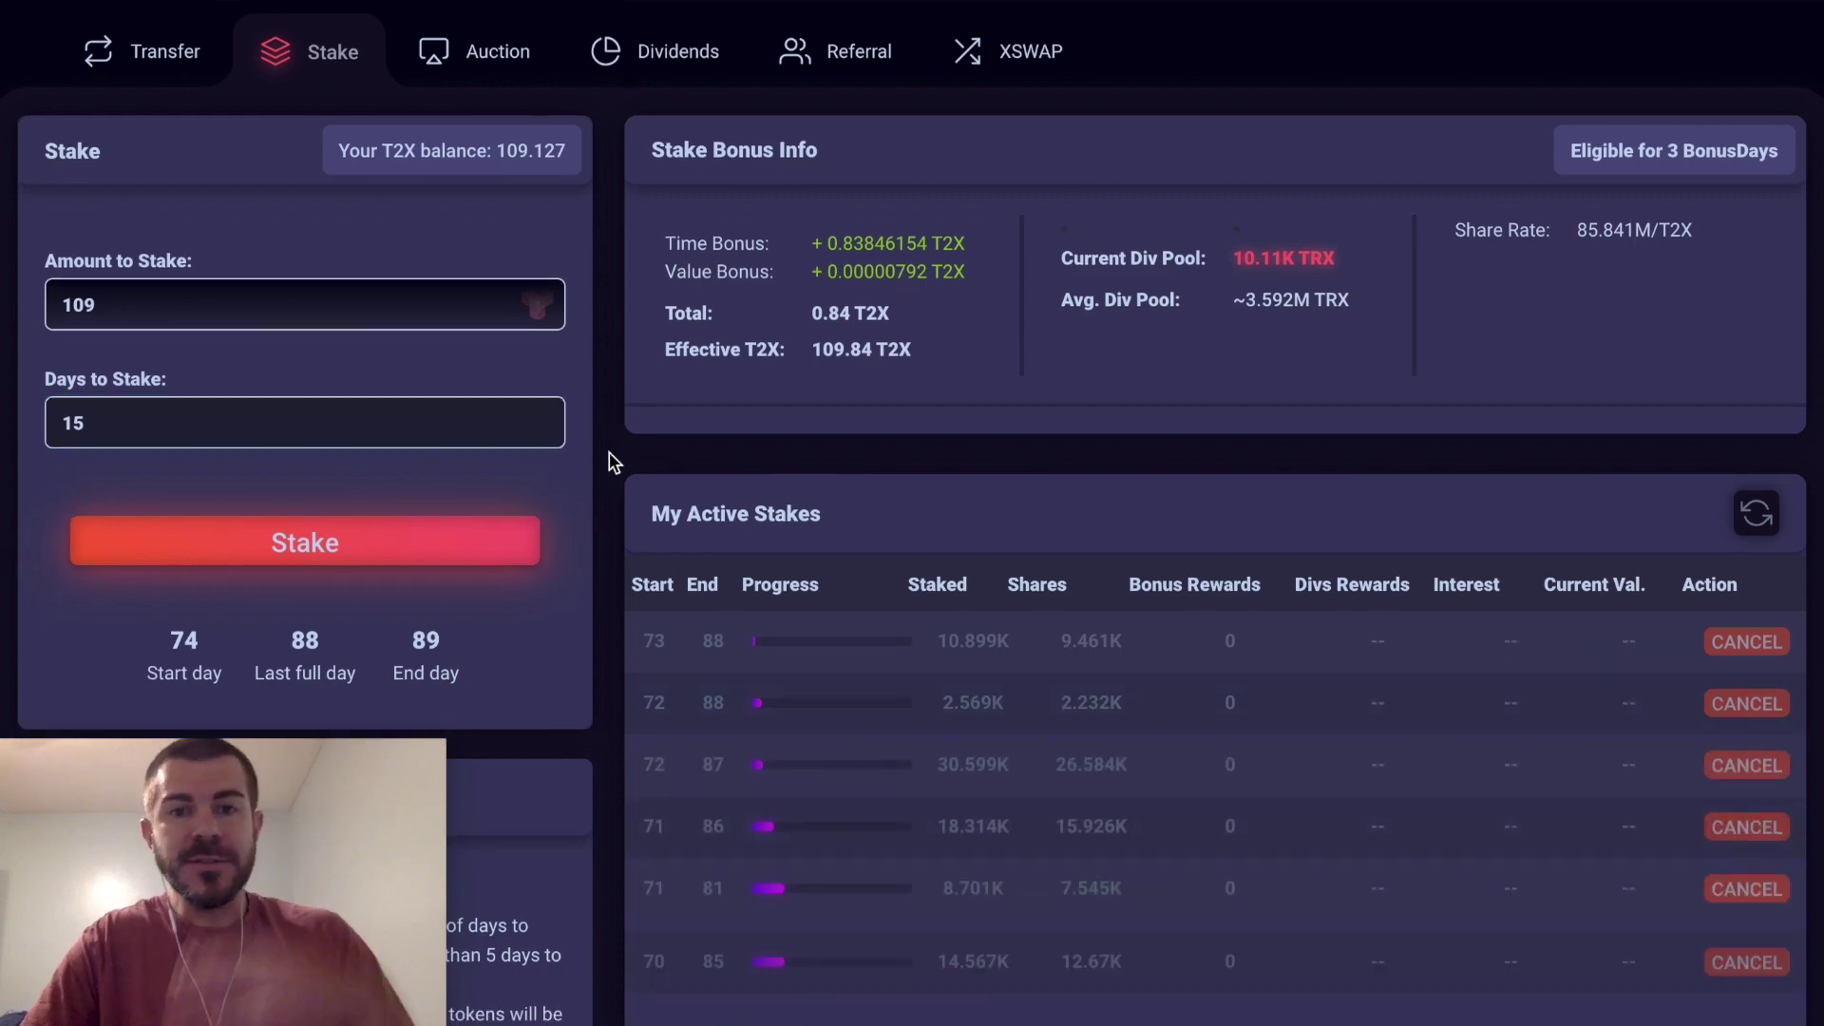
pyautogui.scroll(-9, 611, 462)
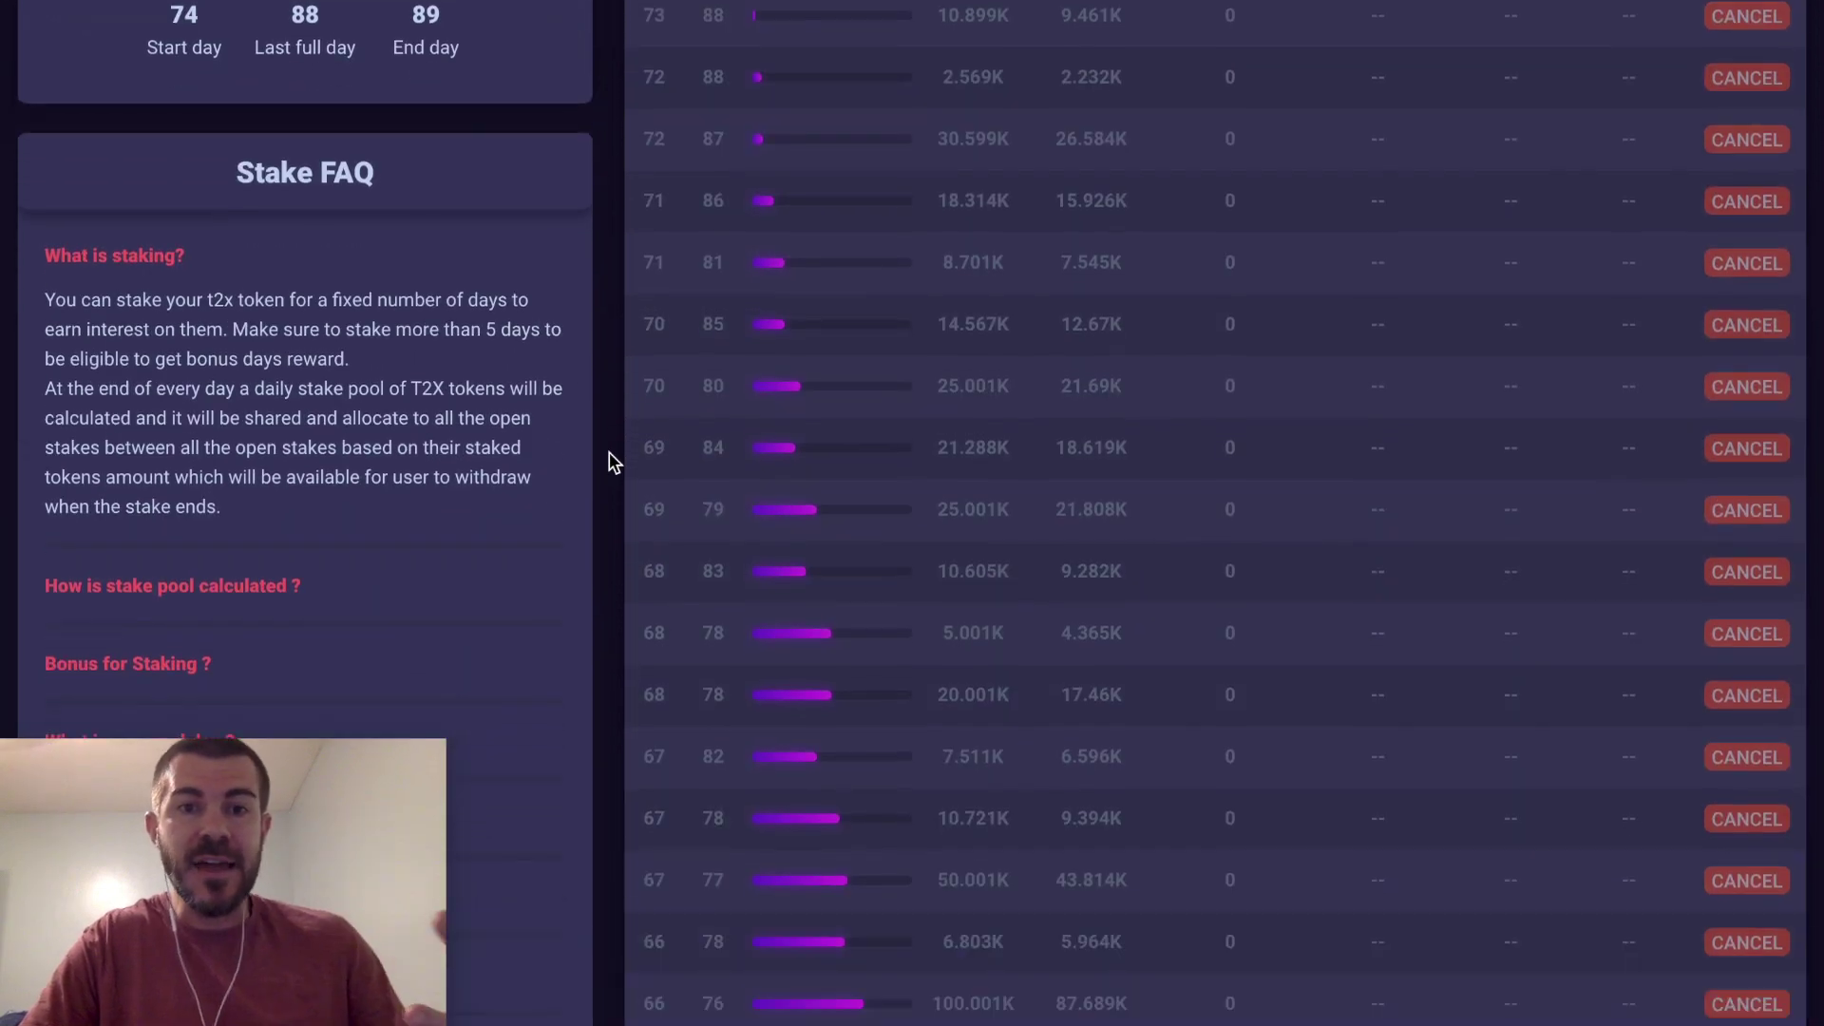
pyautogui.scroll(-3, 609, 460)
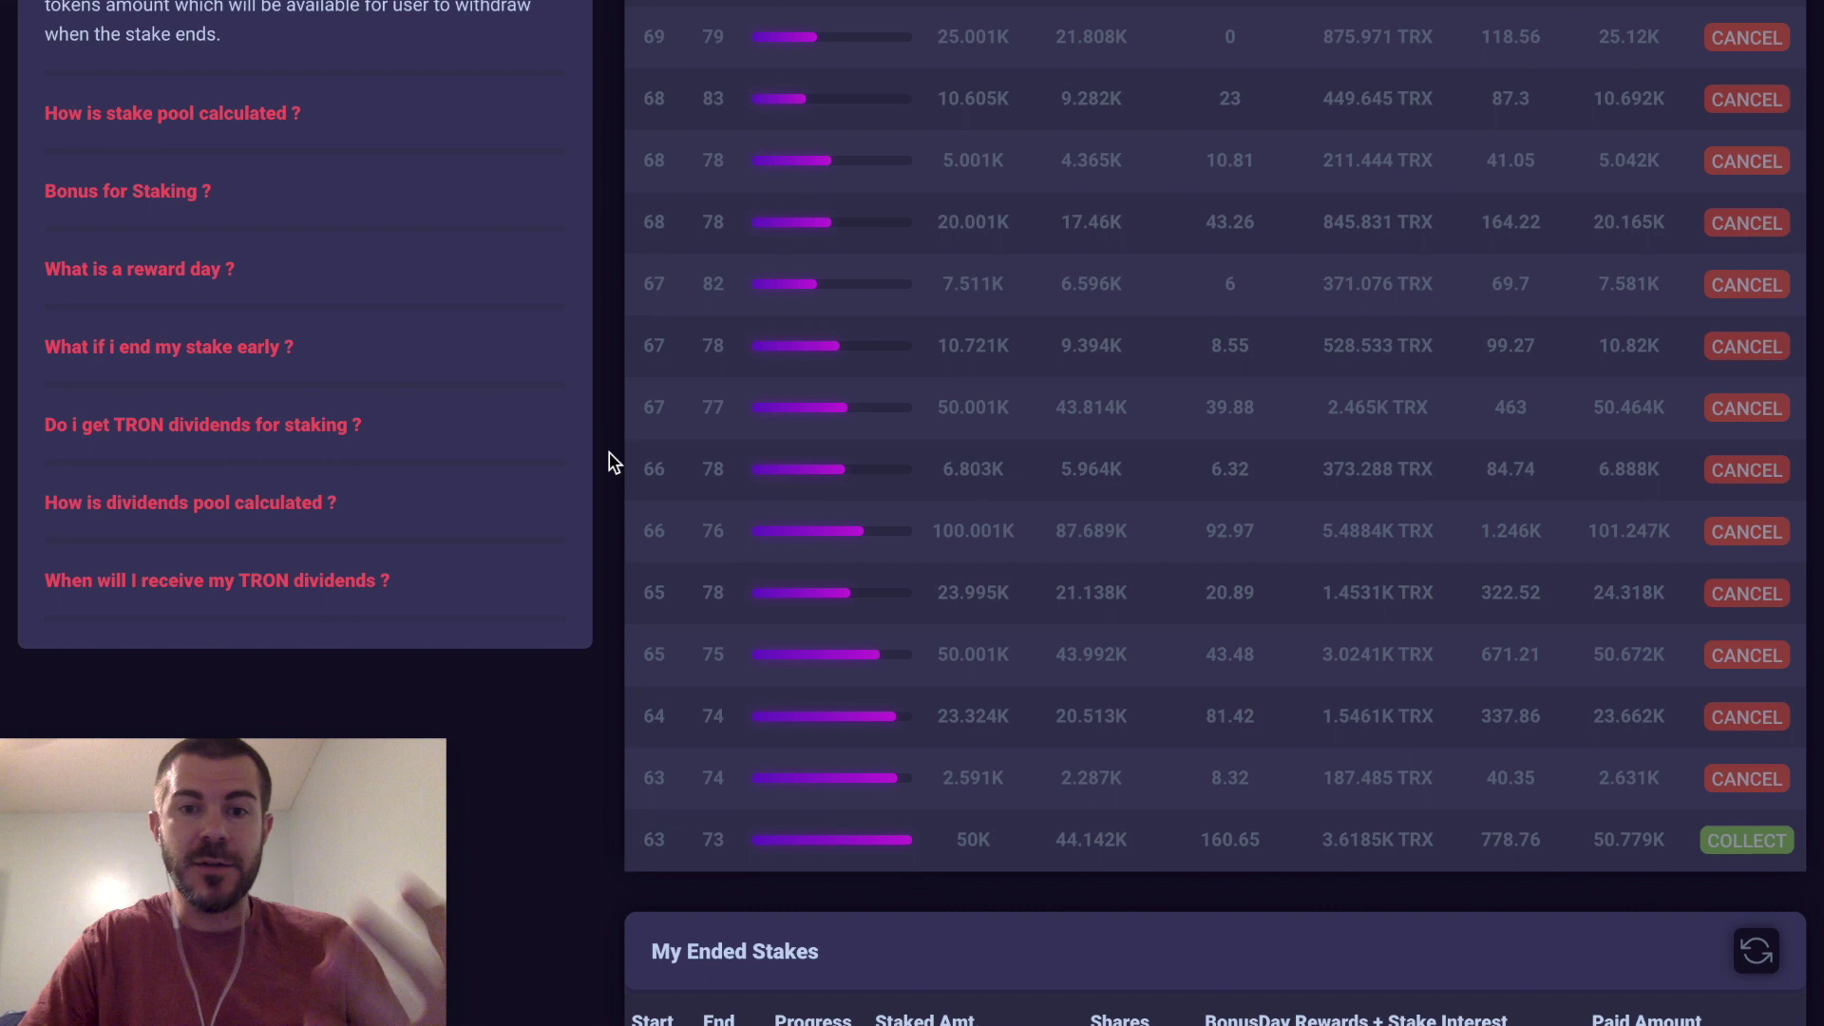
pyautogui.scroll(-1, 611, 463)
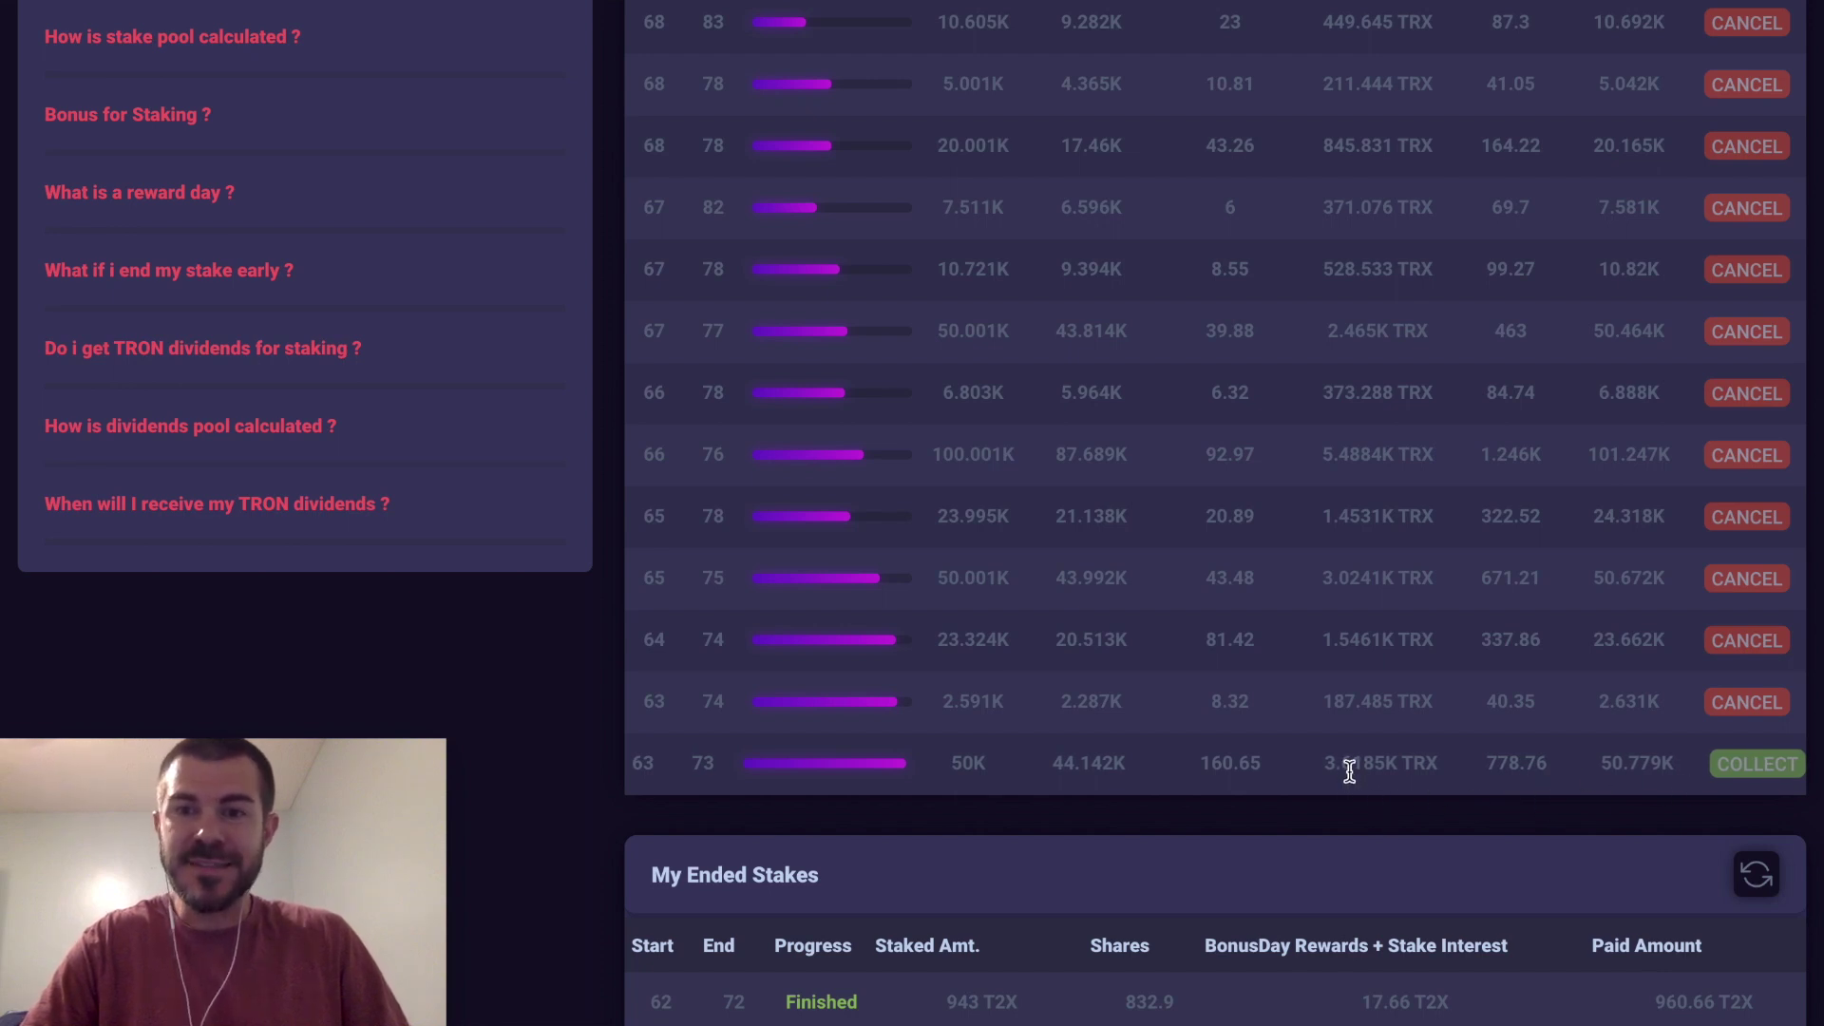
# - Collect the matured 50K stake via TronLink, raising the T2X balance to 51,048.54
pyautogui.click(1742, 772)
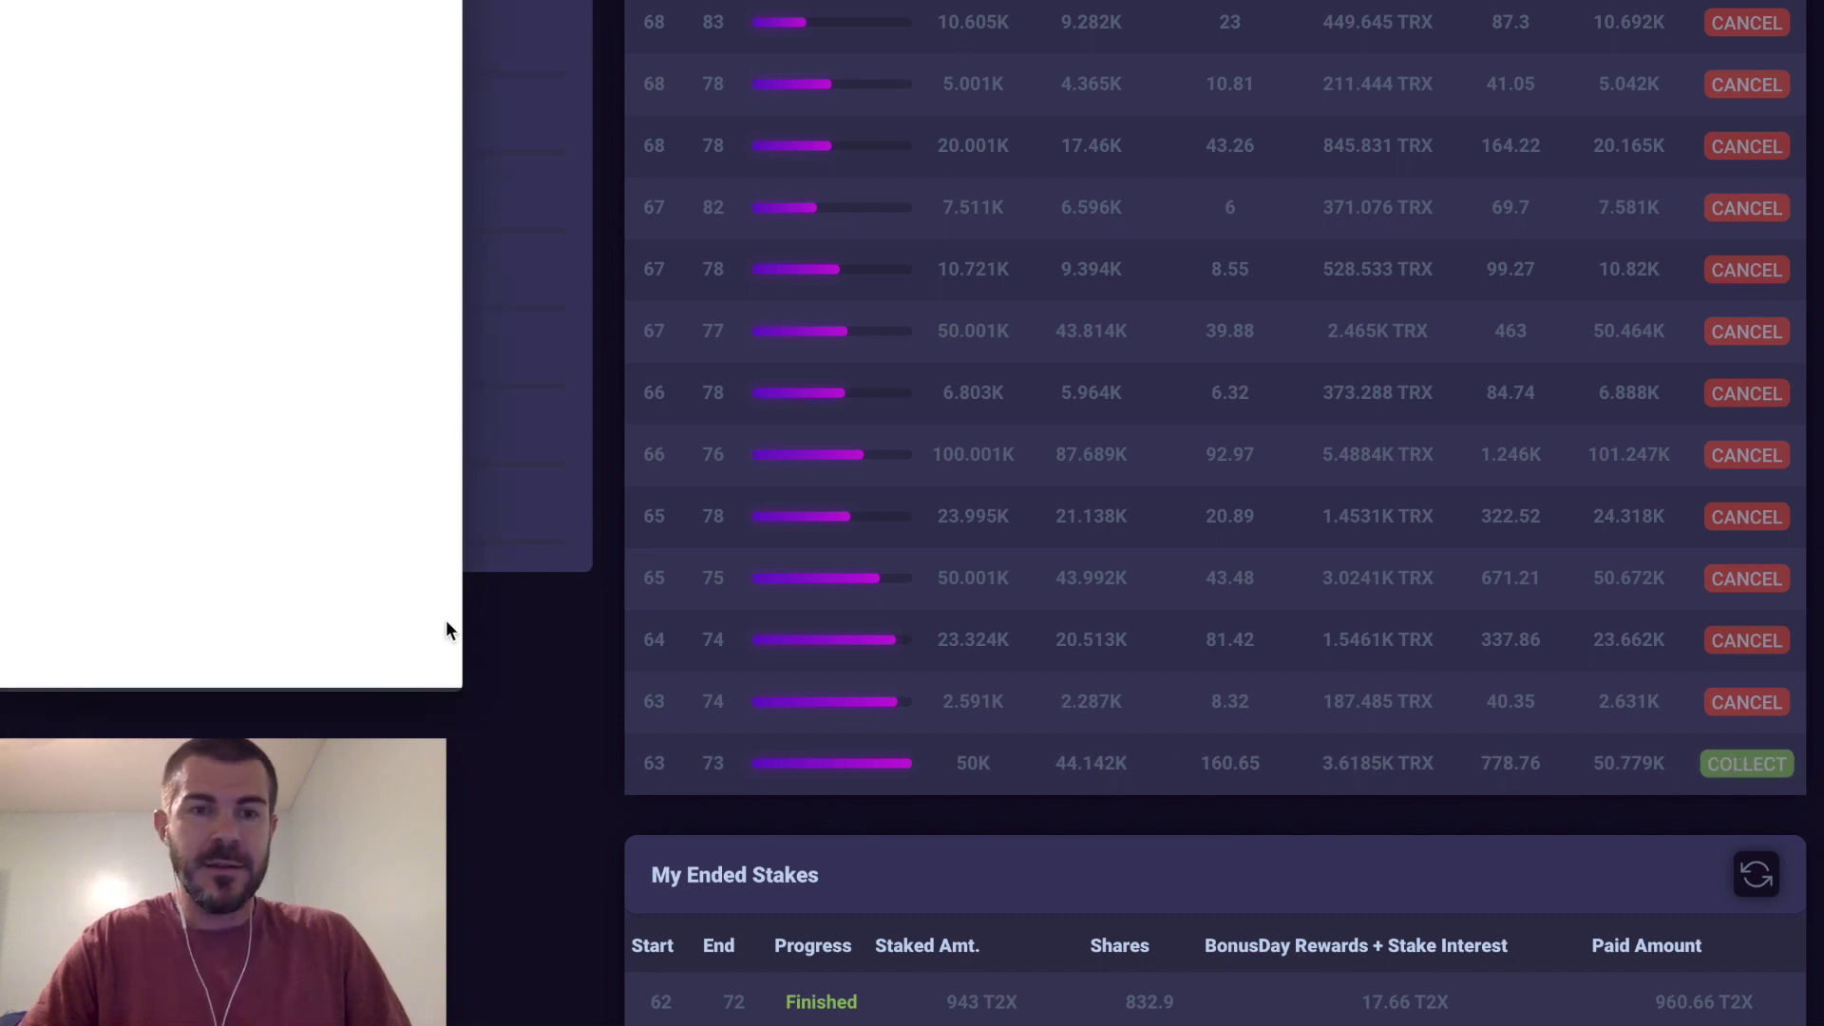
pyautogui.click(334, 638)
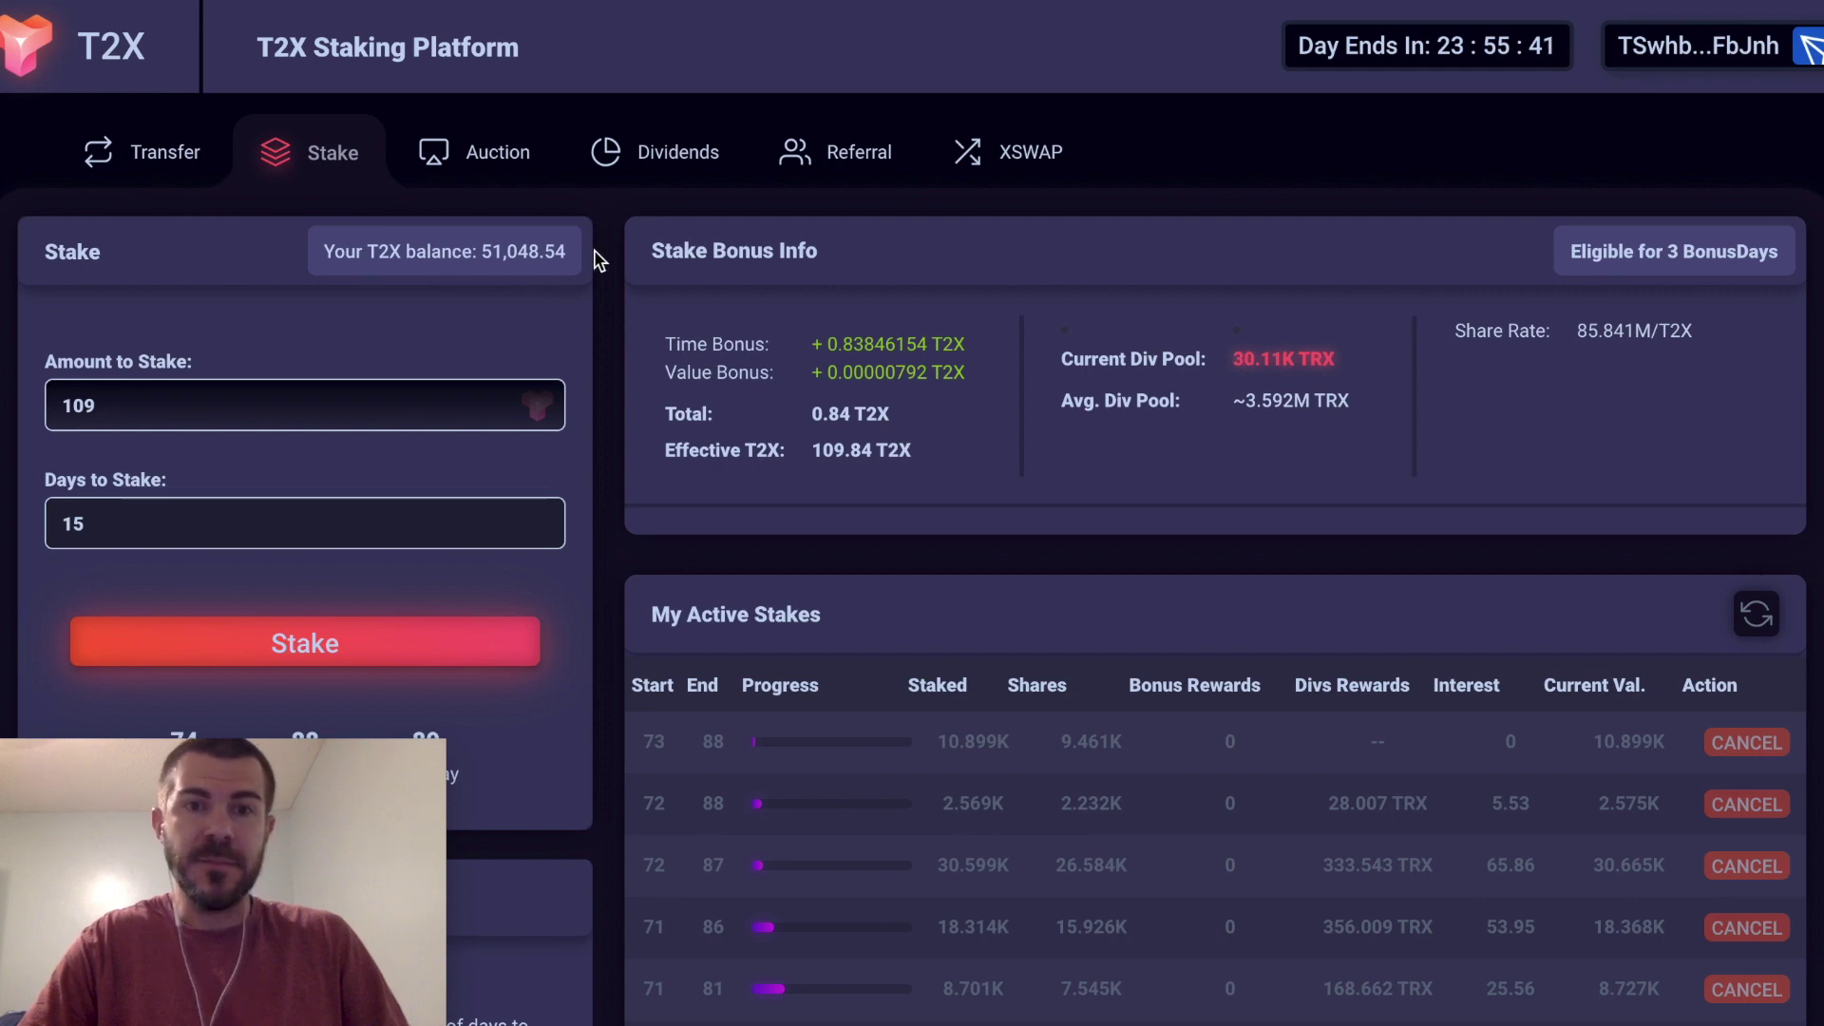
pyautogui.scroll(-15, 602, 230)
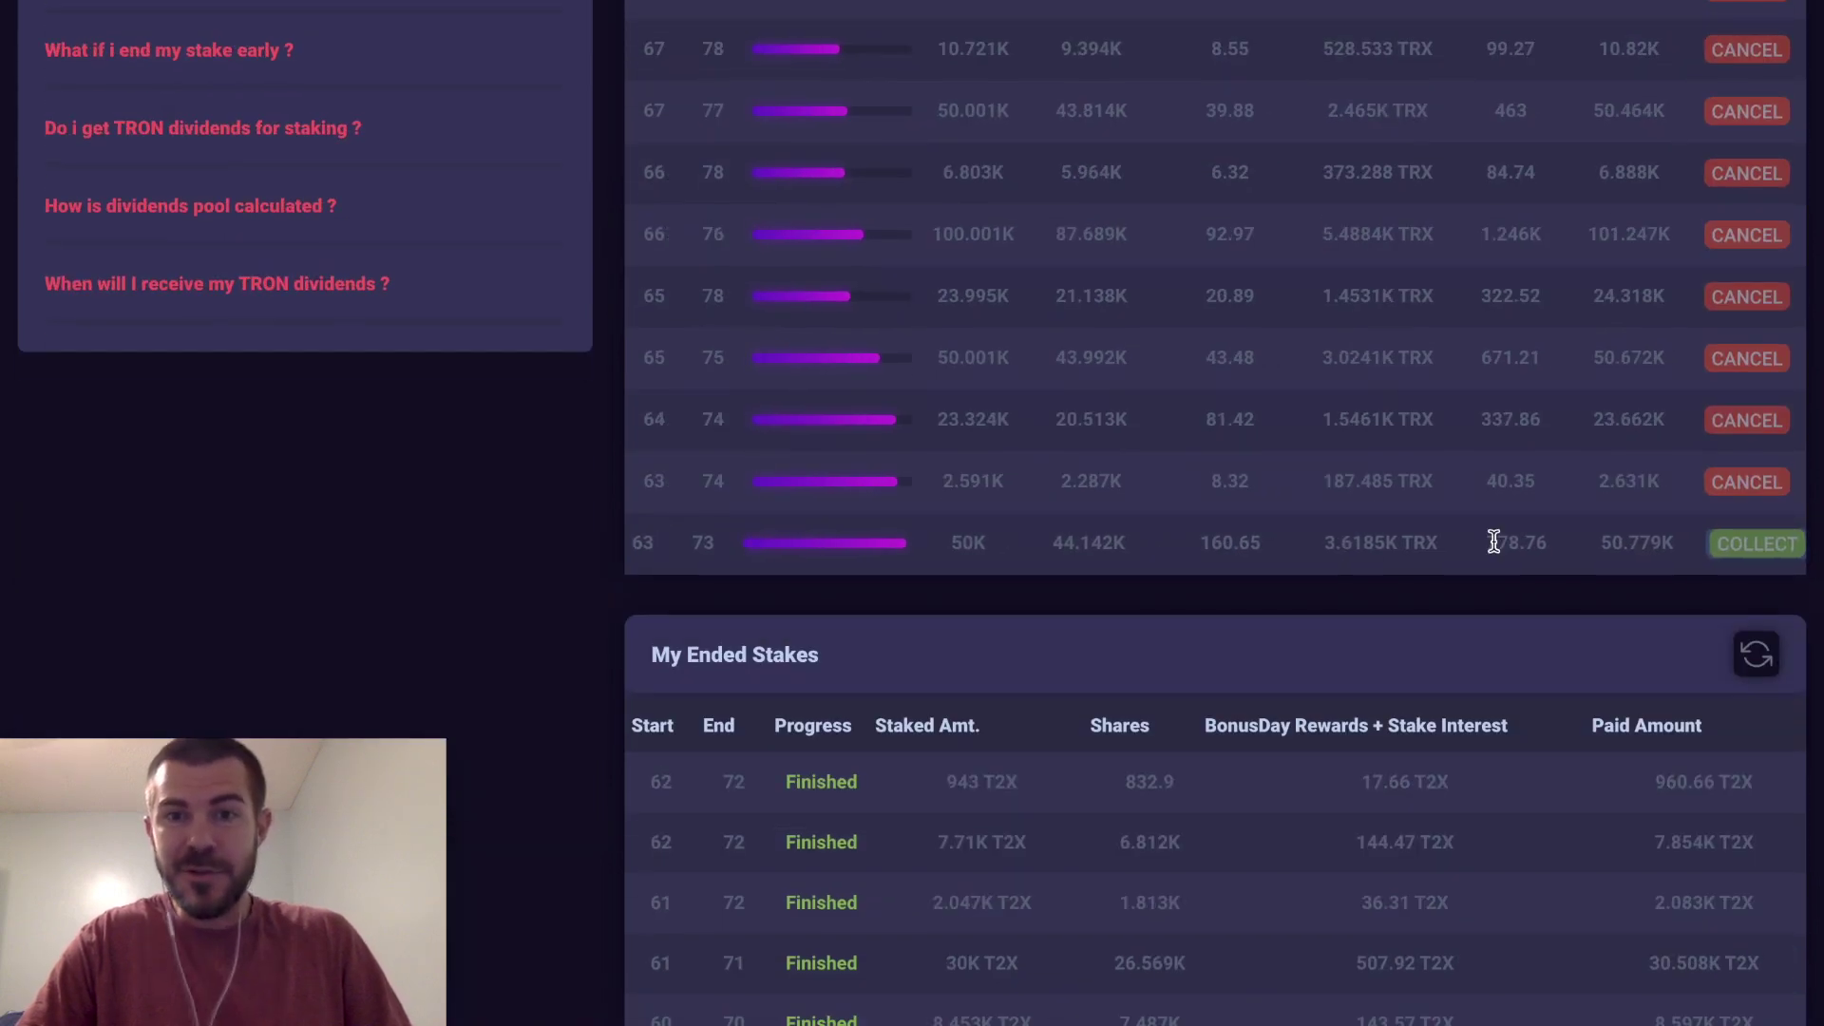
pyautogui.scroll(15, 1327, 472)
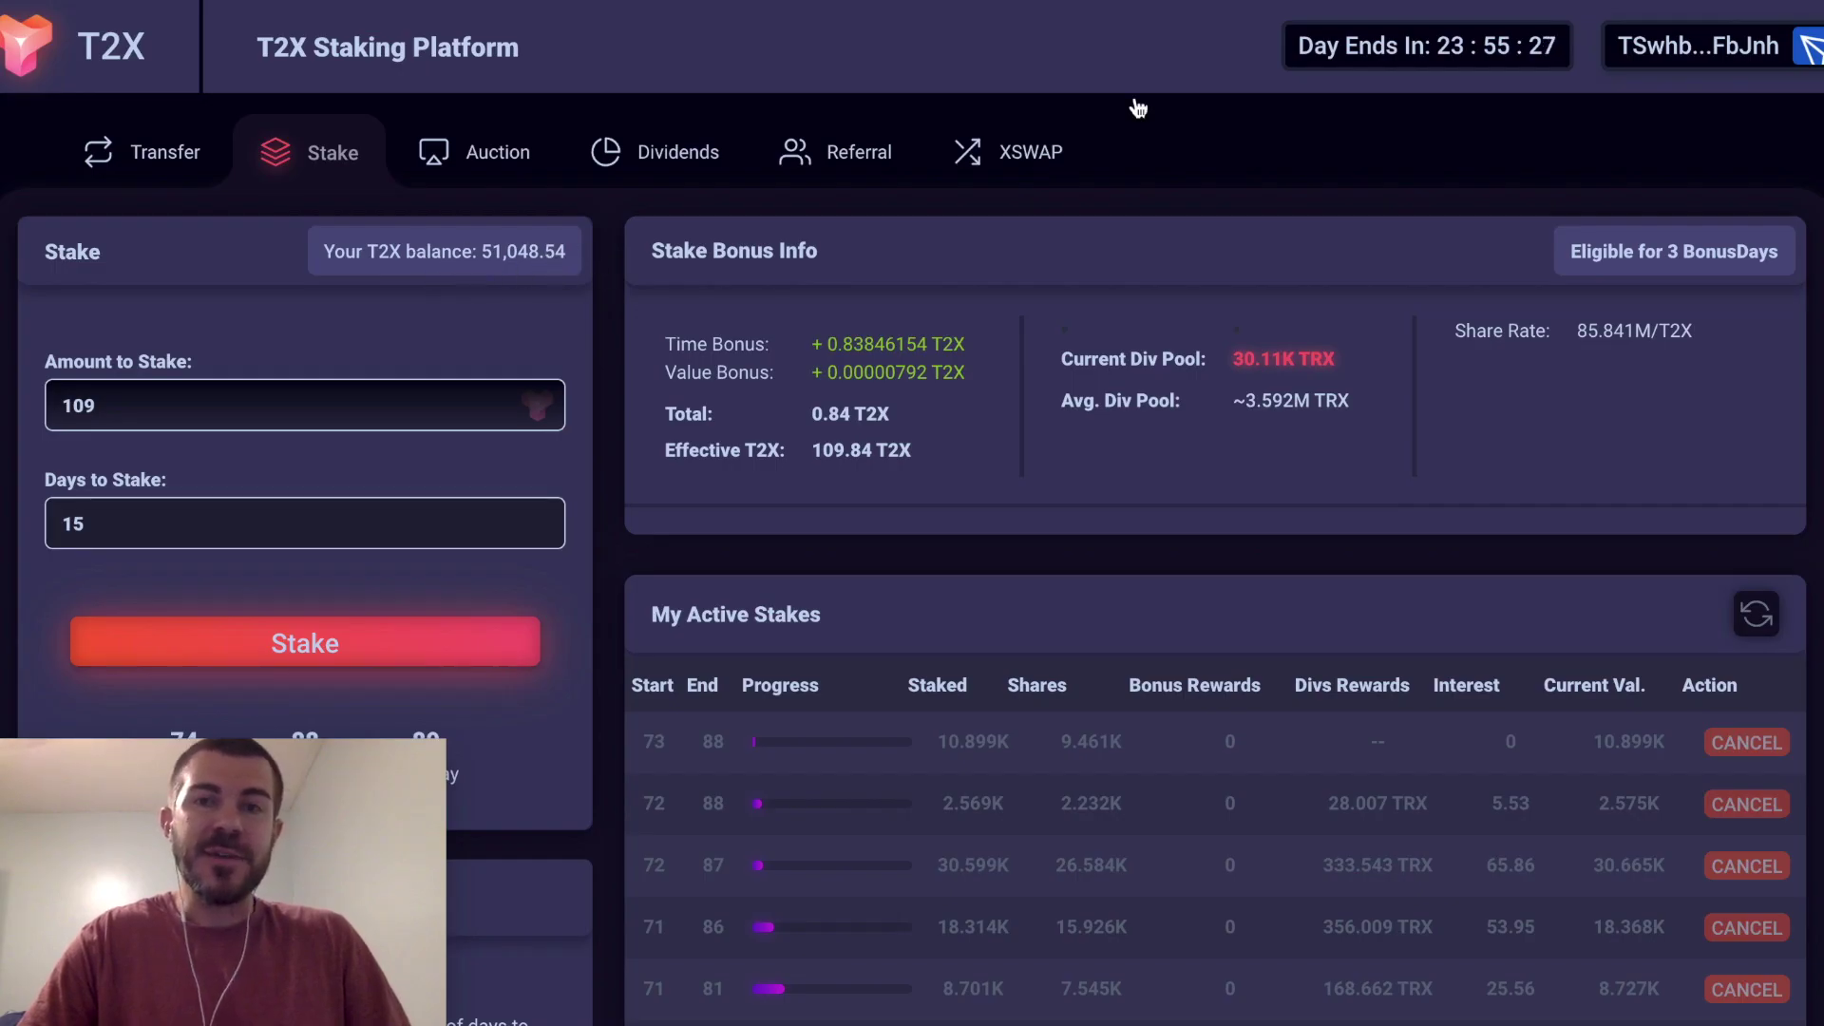
pyautogui.click(1810, 46)
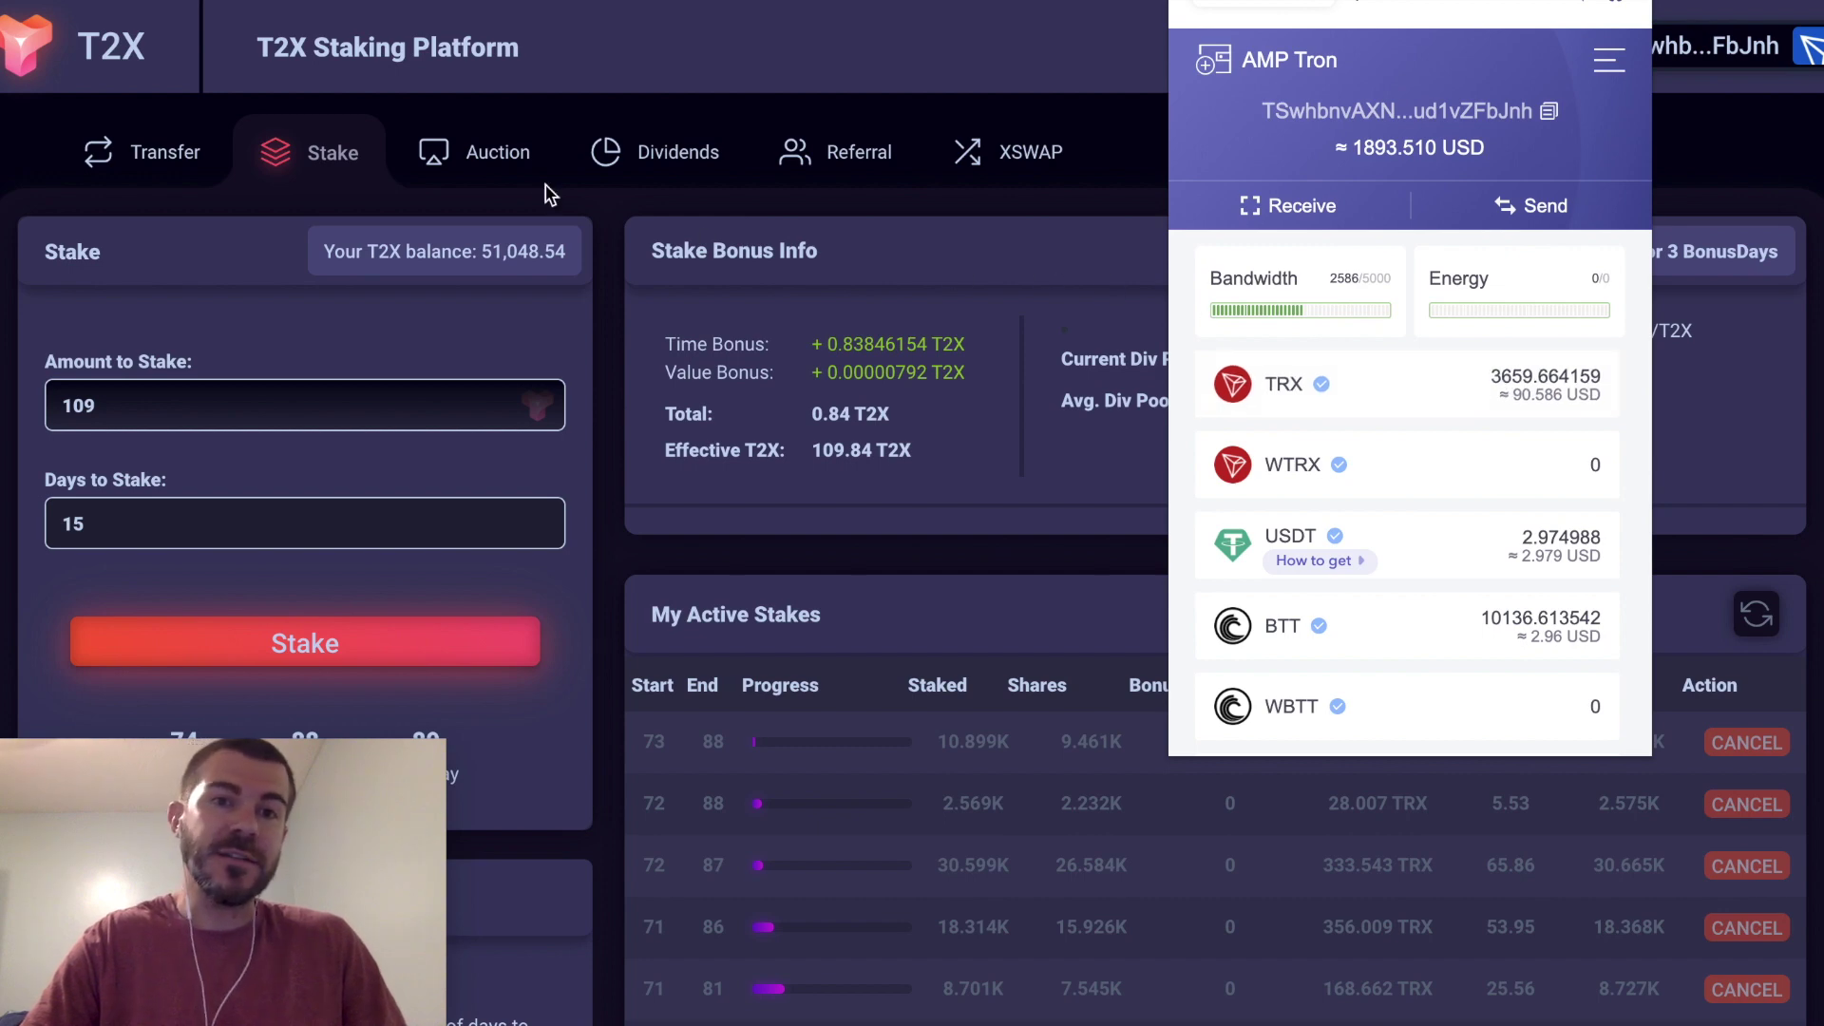
pyautogui.click(601, 242)
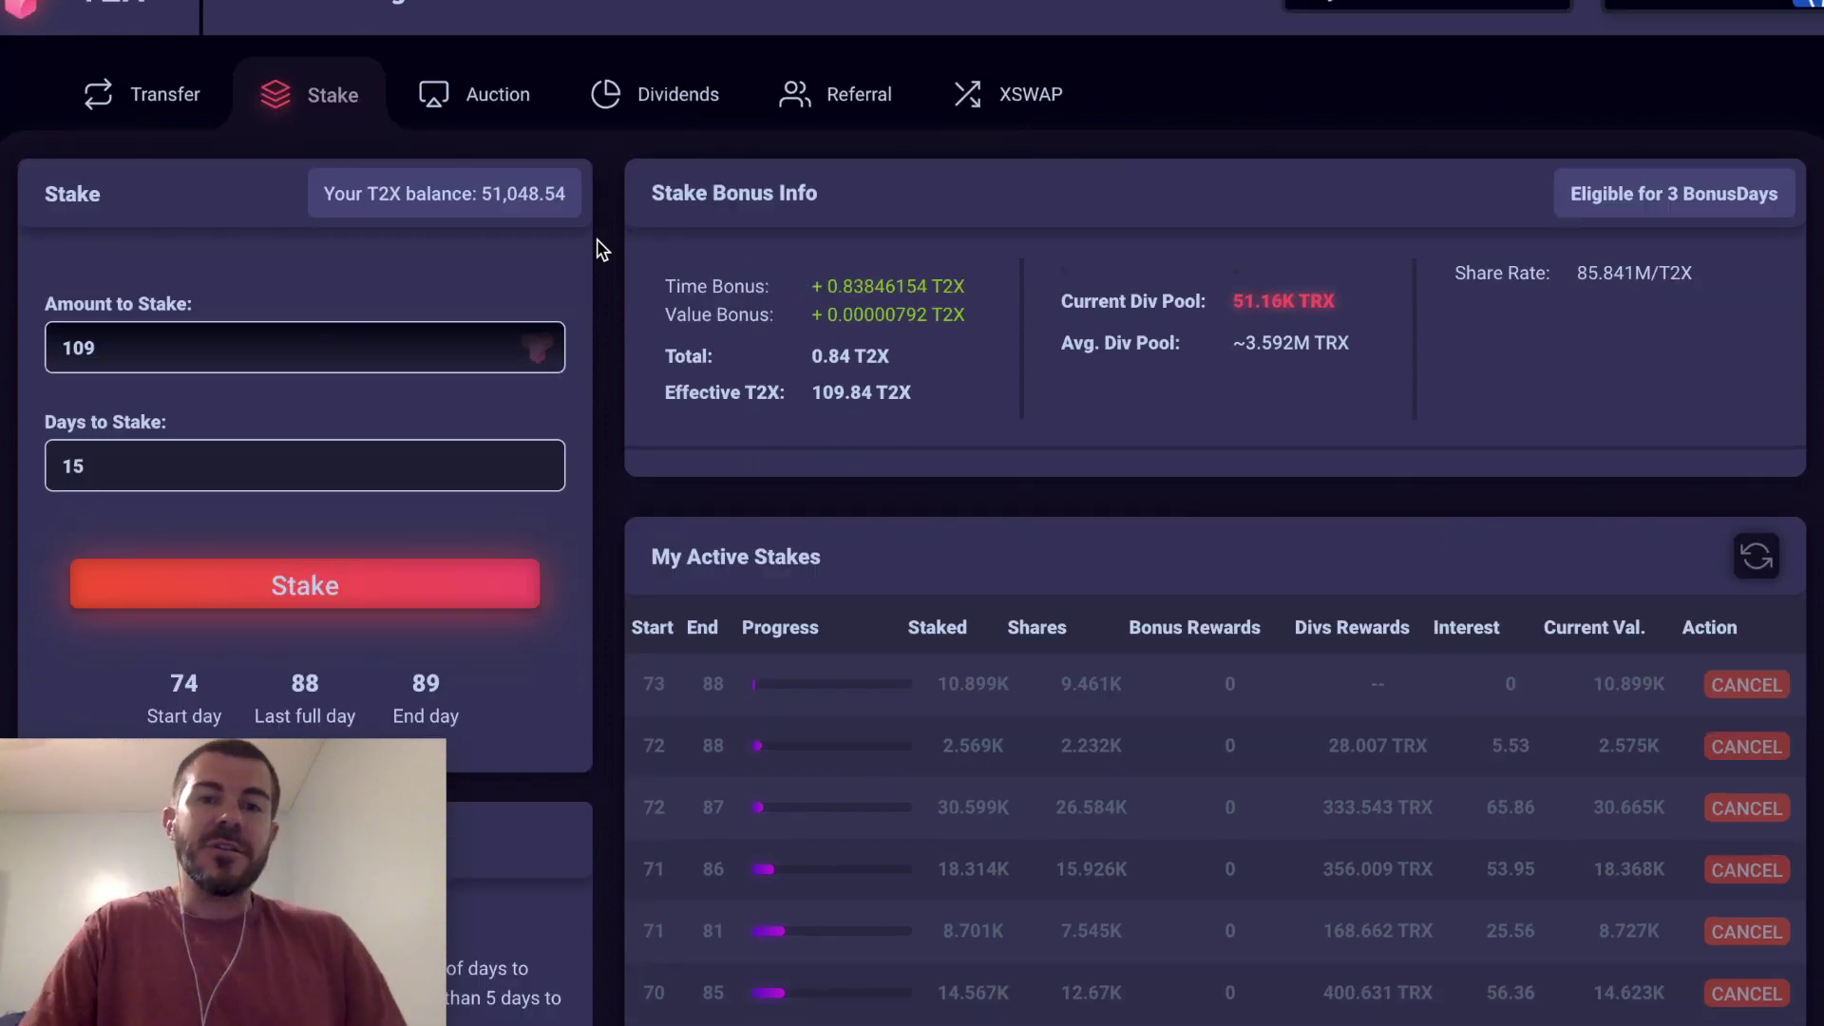
# - Replace the amount with 51048 T2X and submit the 15-day stake, approving in TronLink
pyautogui.scroll(-2, 593, 285)
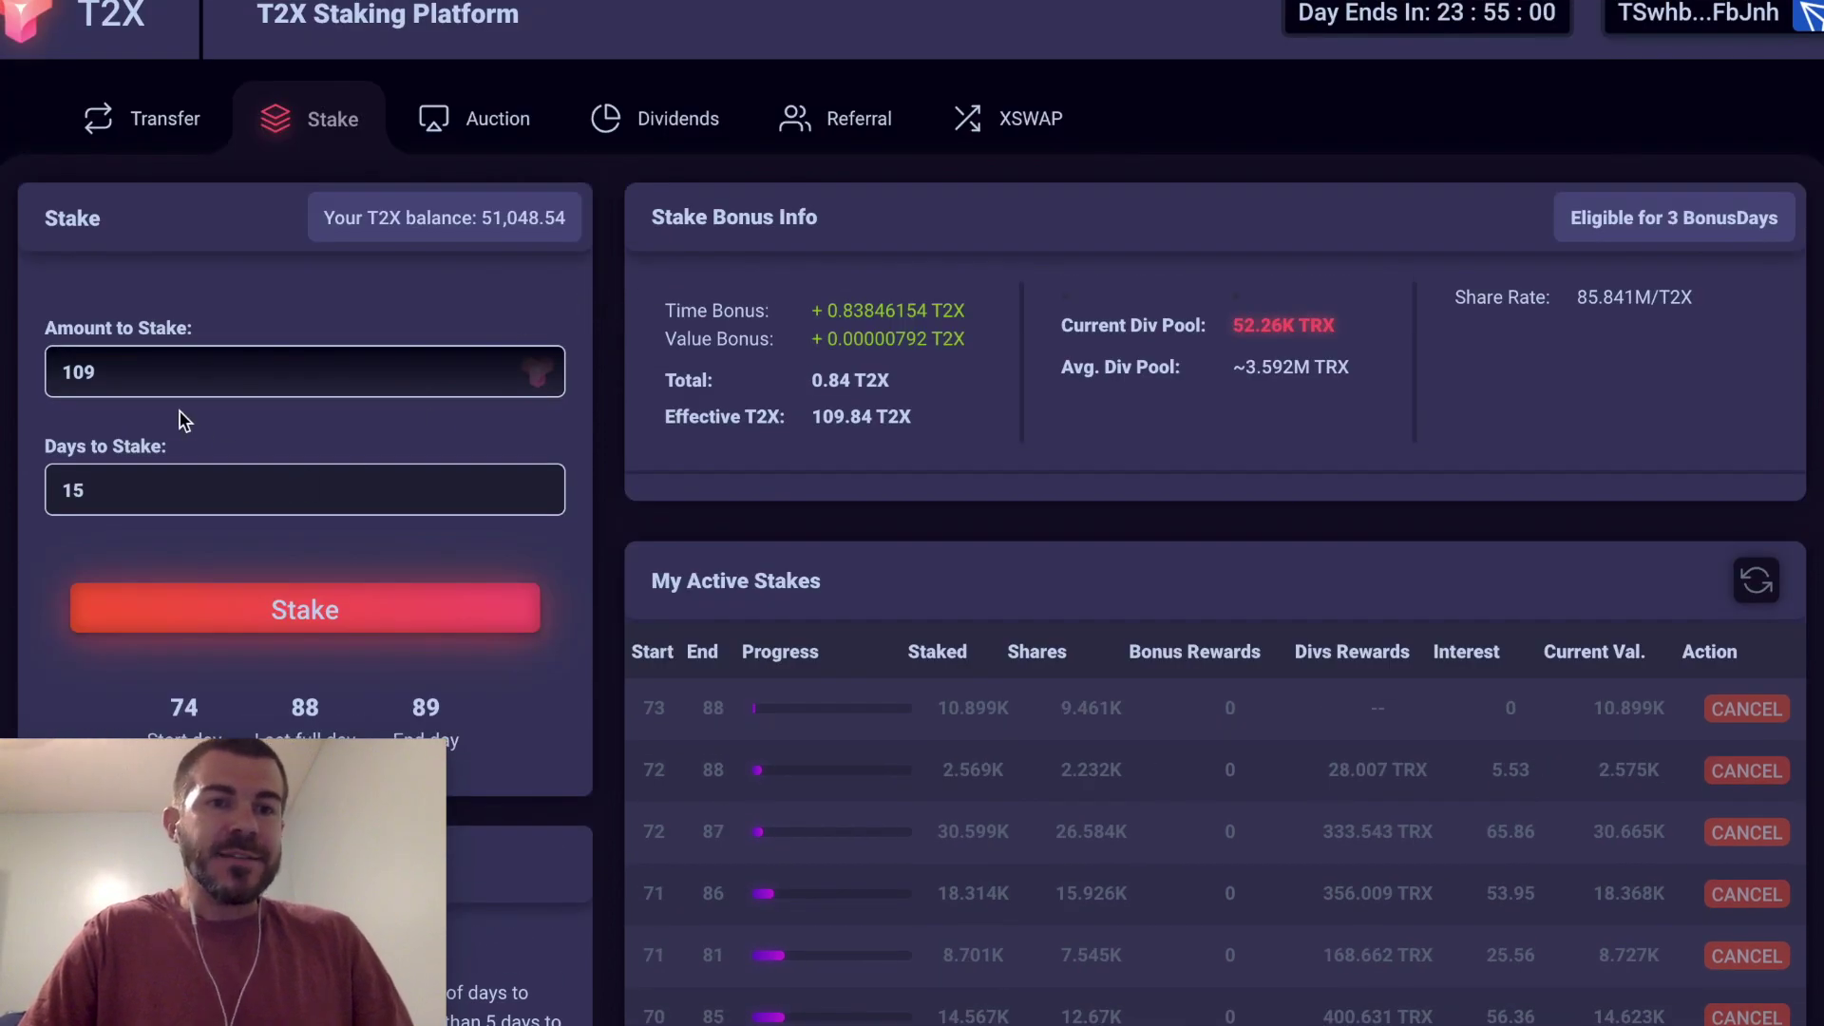
pyautogui.moveTo(124, 375); pyautogui.dragTo(4, 382)
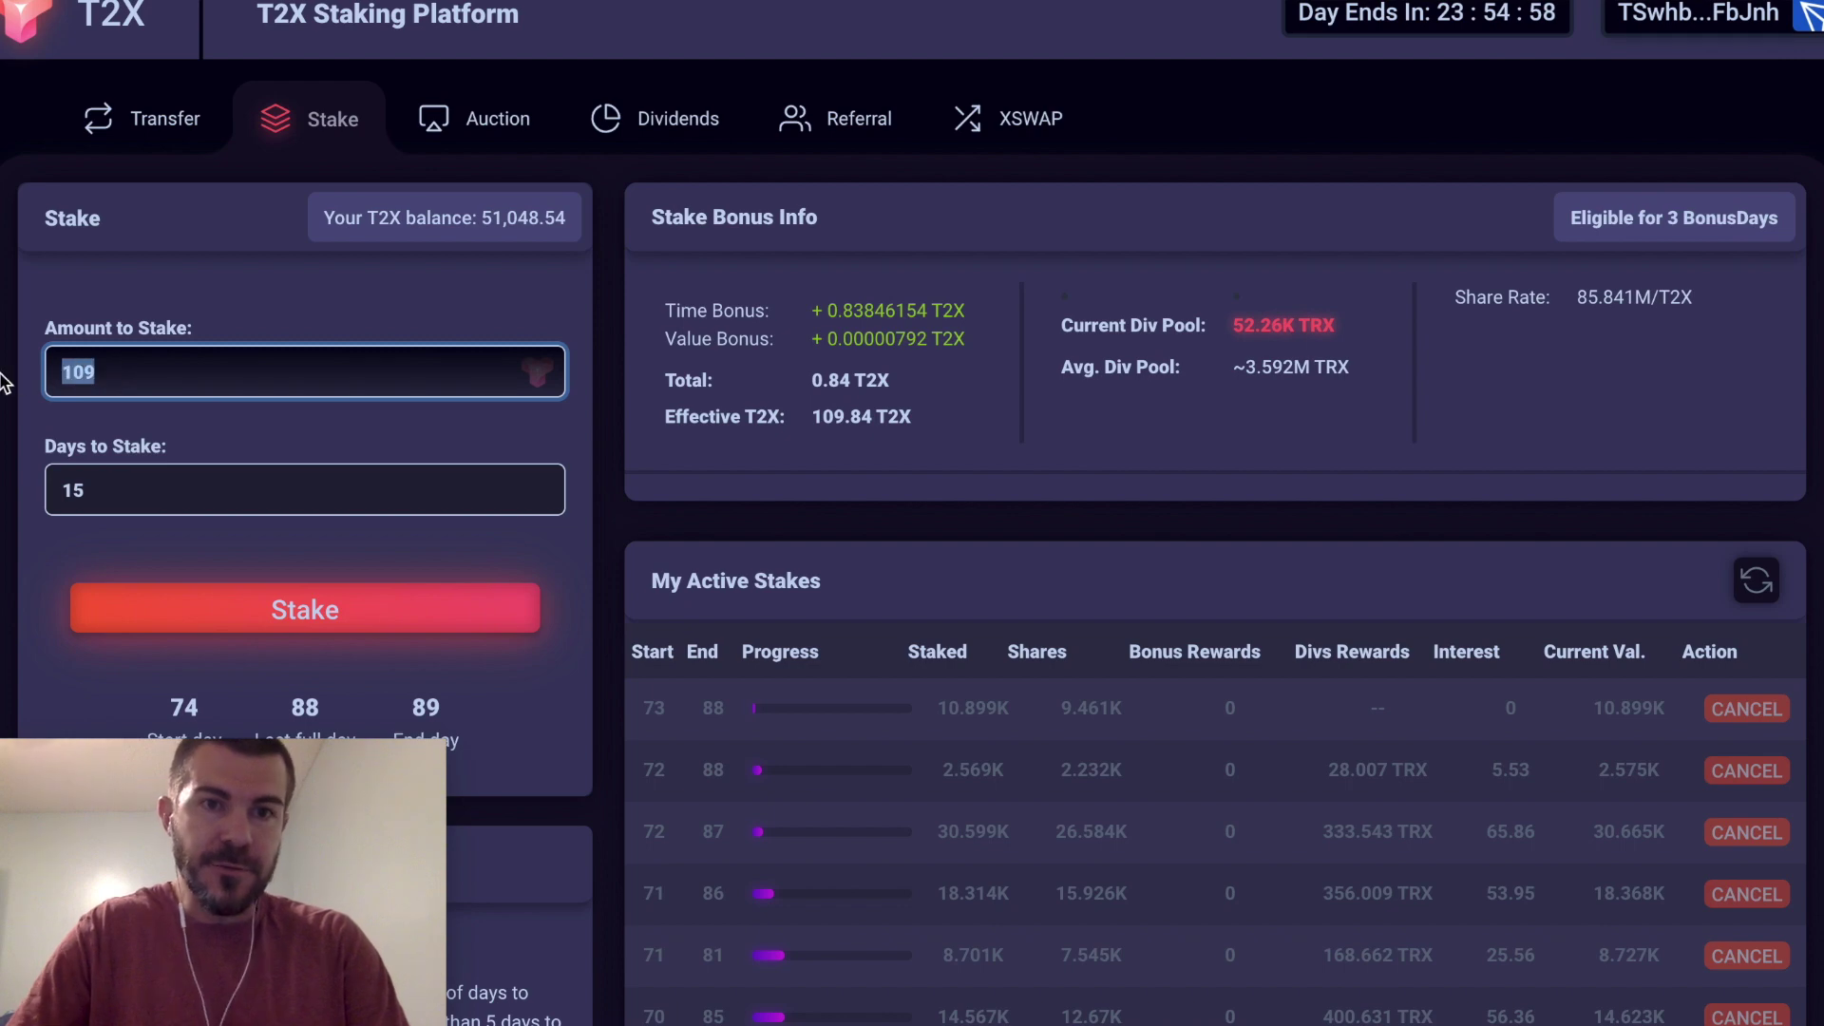
pyautogui.write('51')
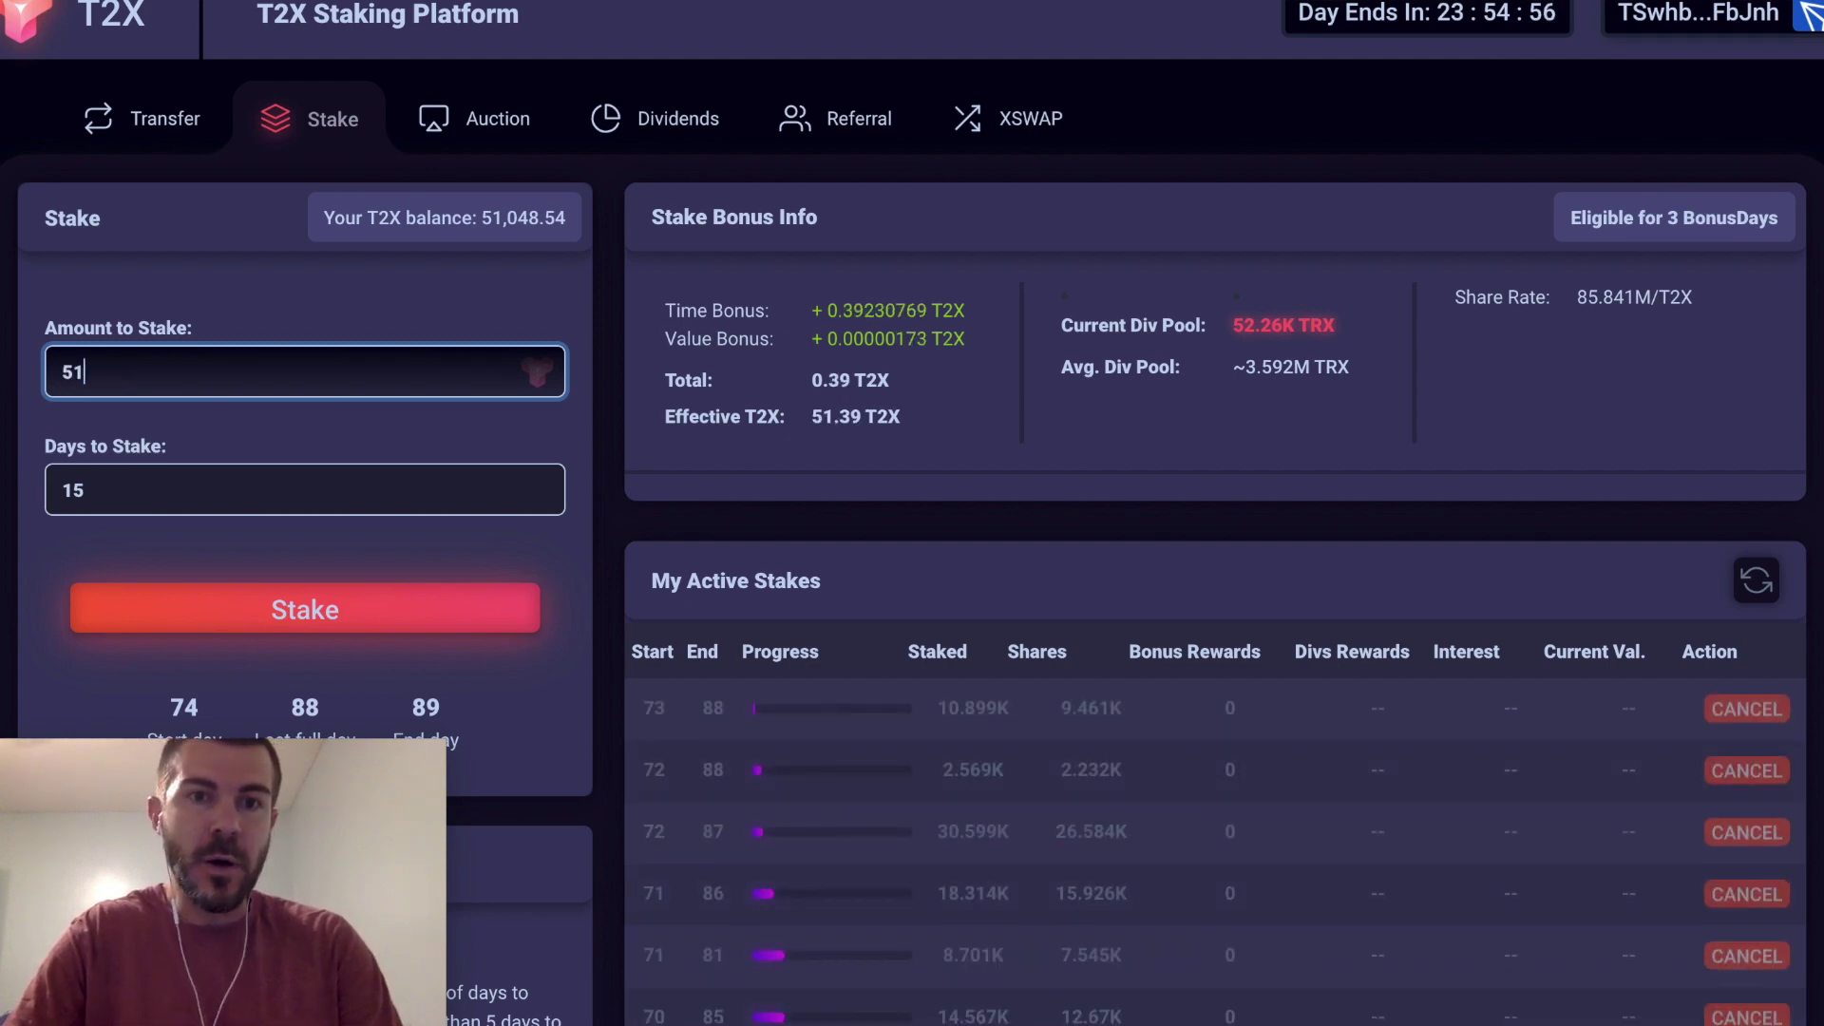
pyautogui.write('048')
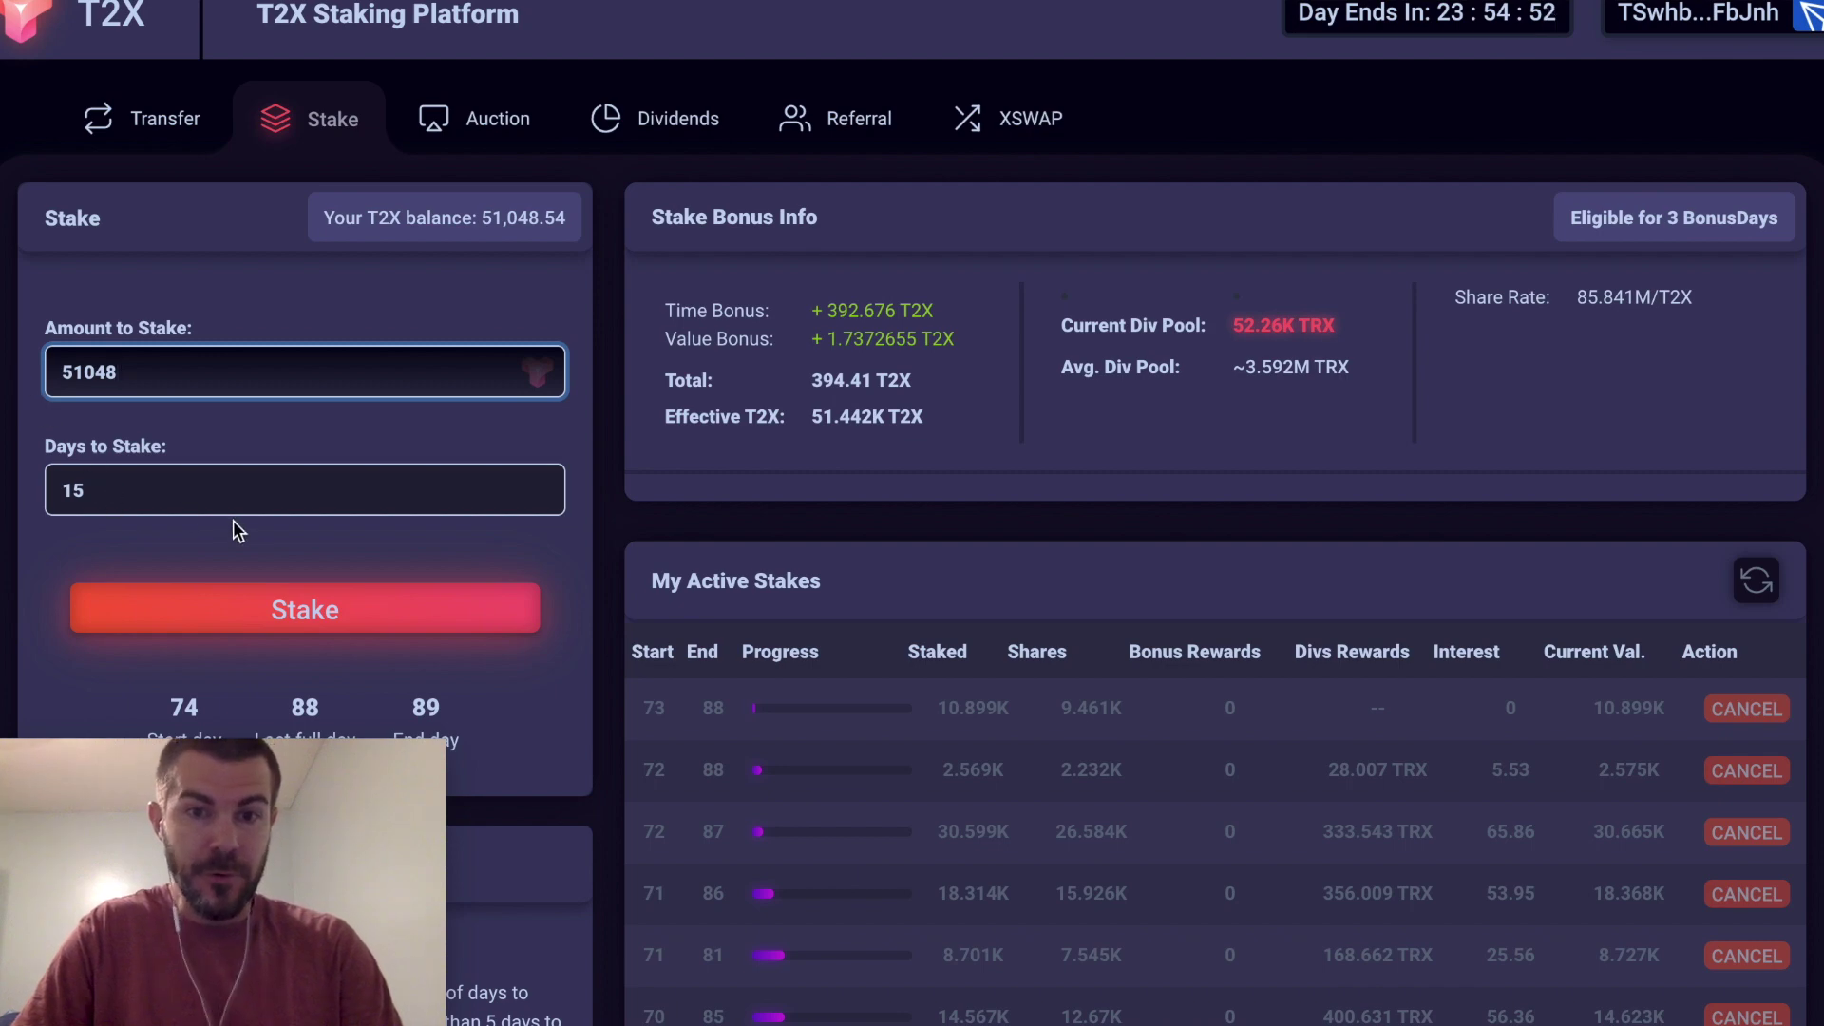
pyautogui.click(306, 612)
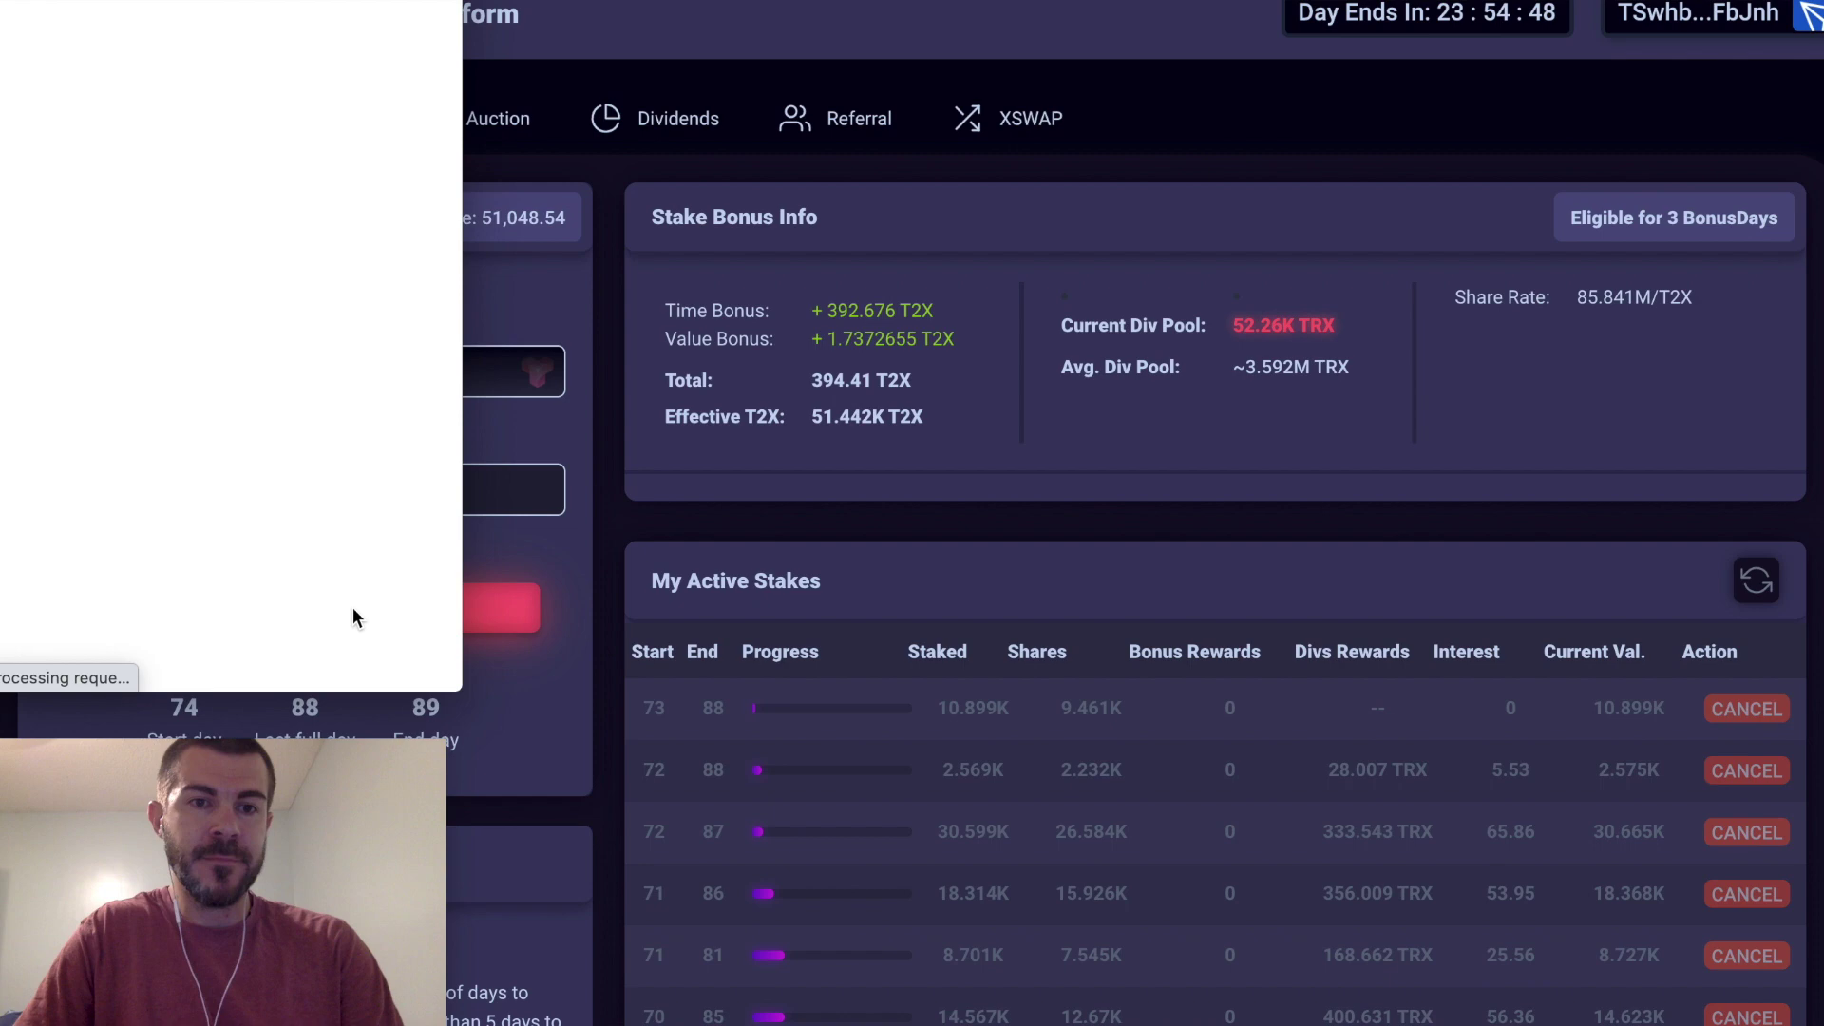
pyautogui.click(380, 629)
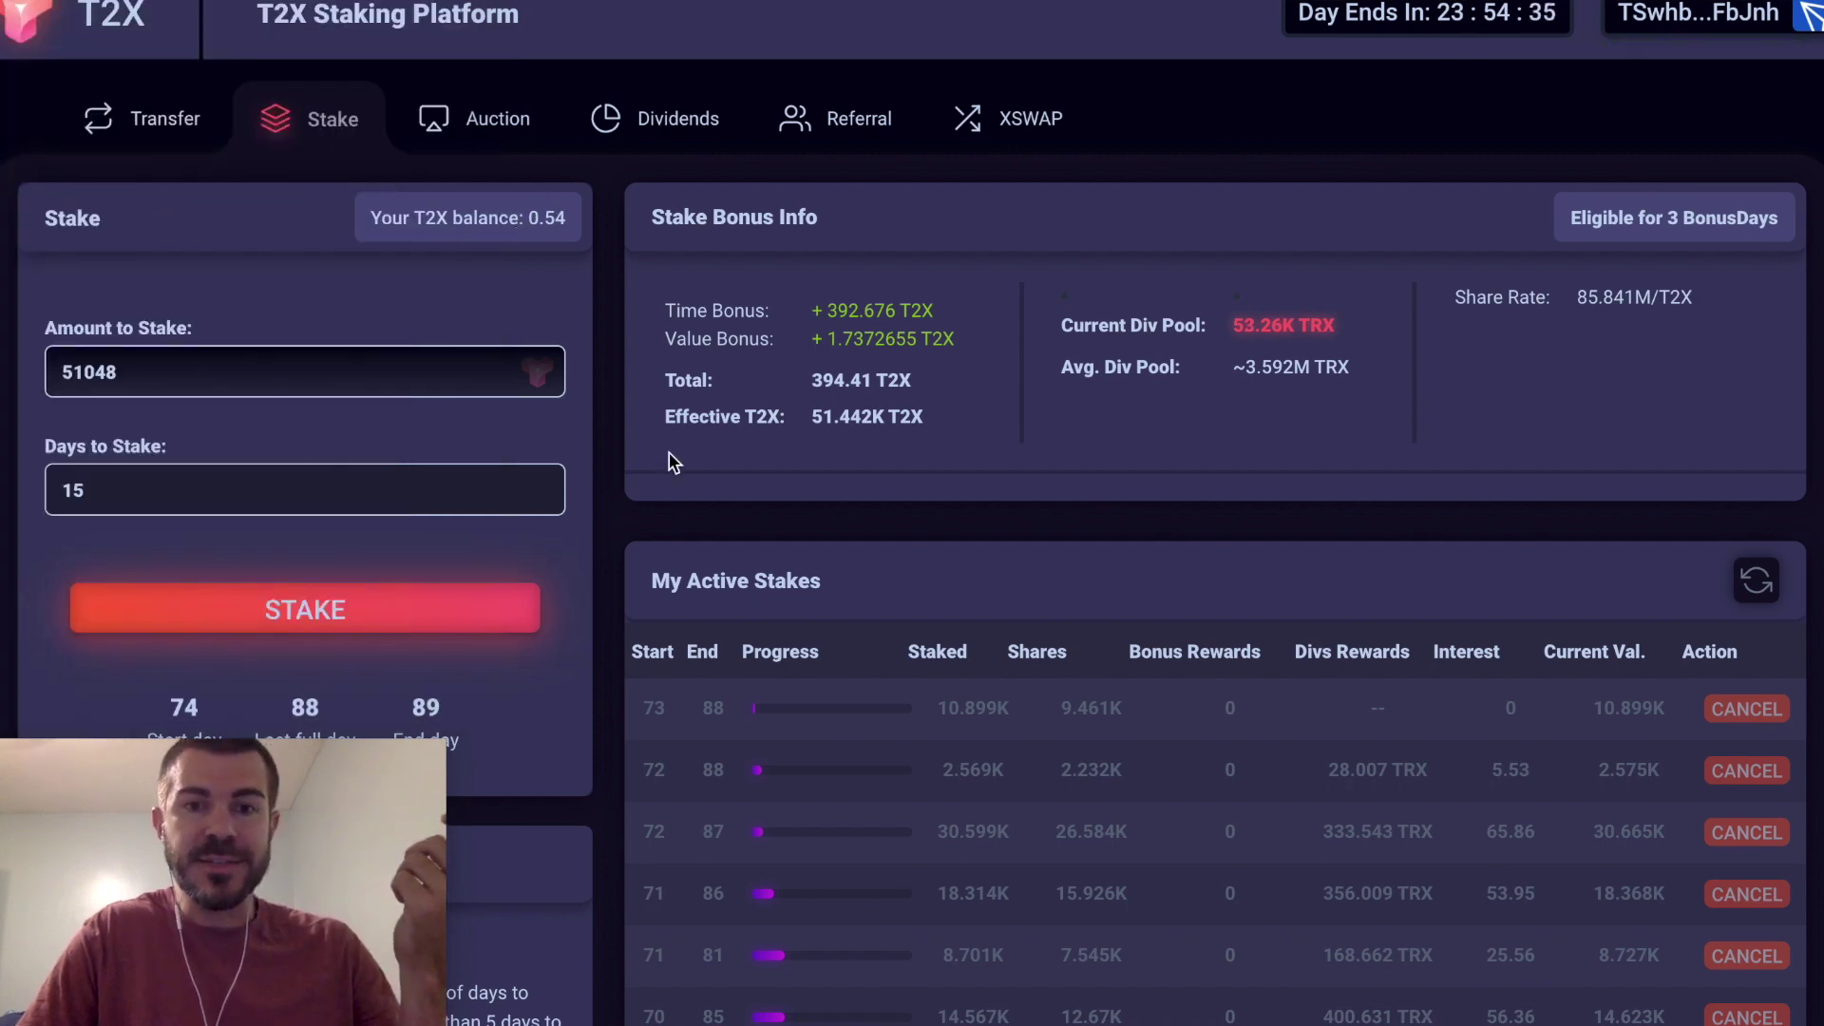
pyautogui.scroll(-1, 609, 525)
pyautogui.scroll(-5, 610, 526)
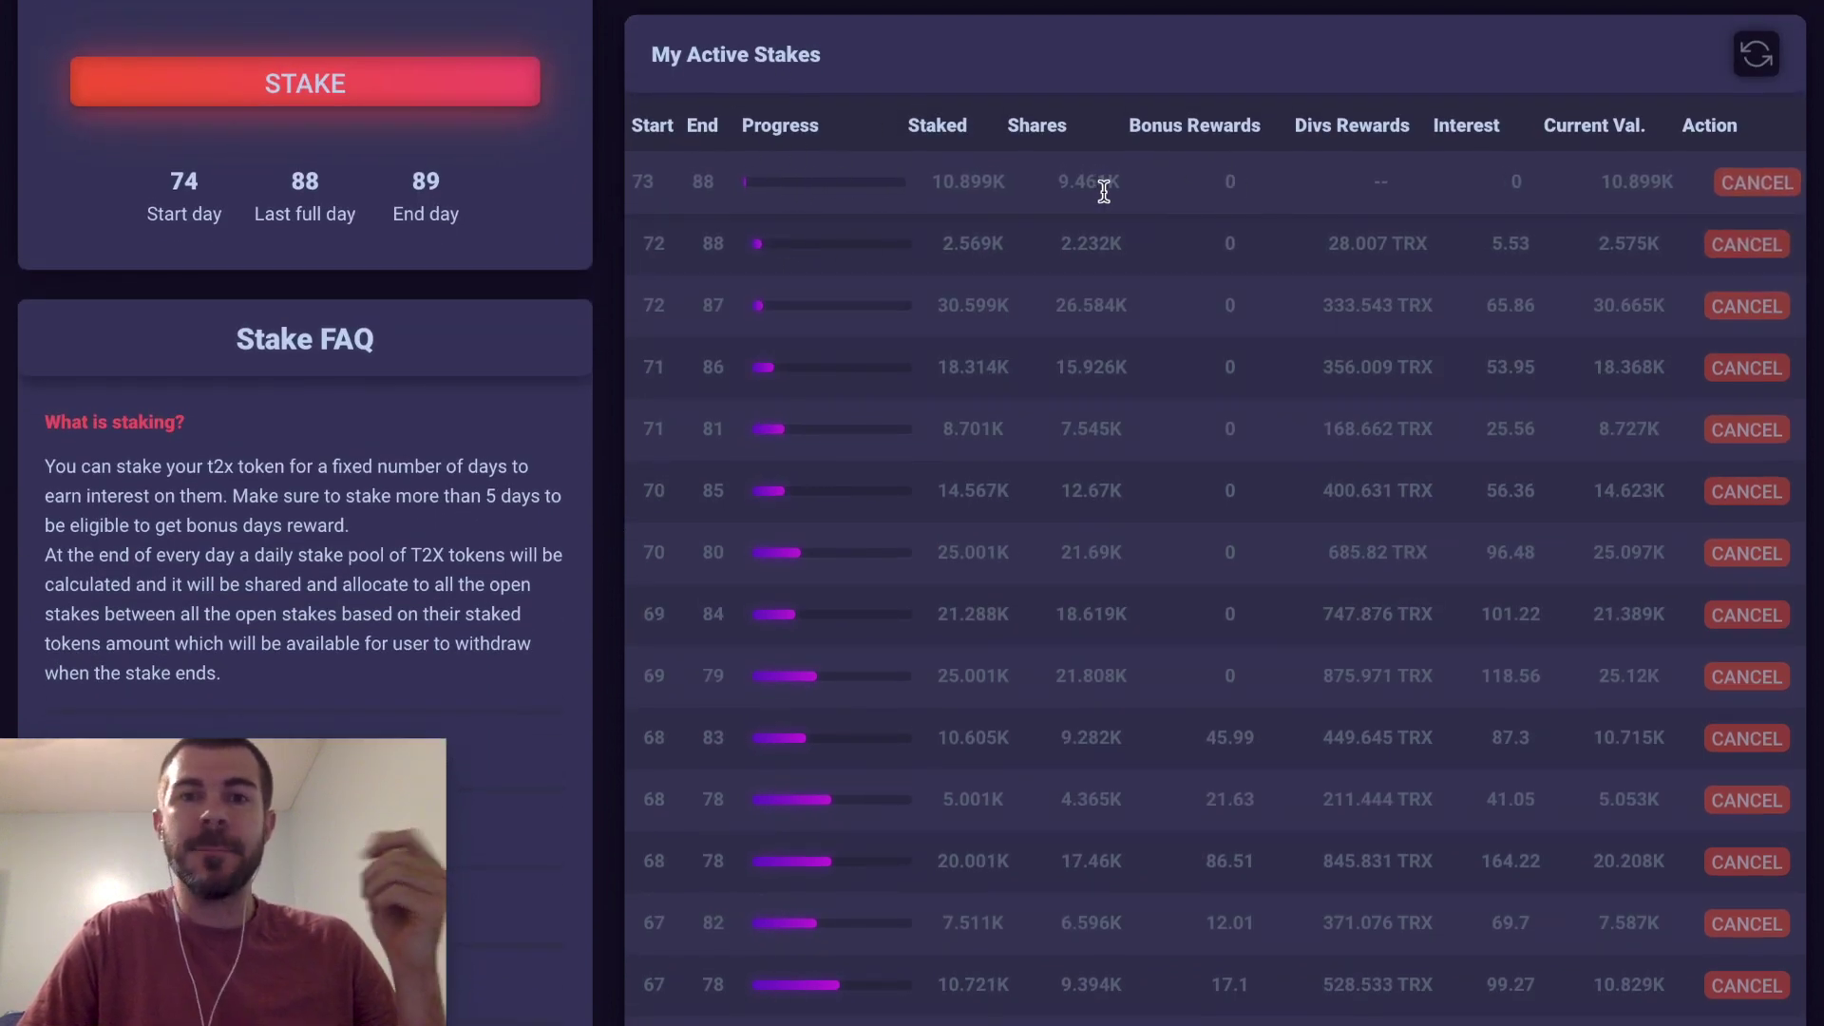
pyautogui.scroll(-3, 1335, 253)
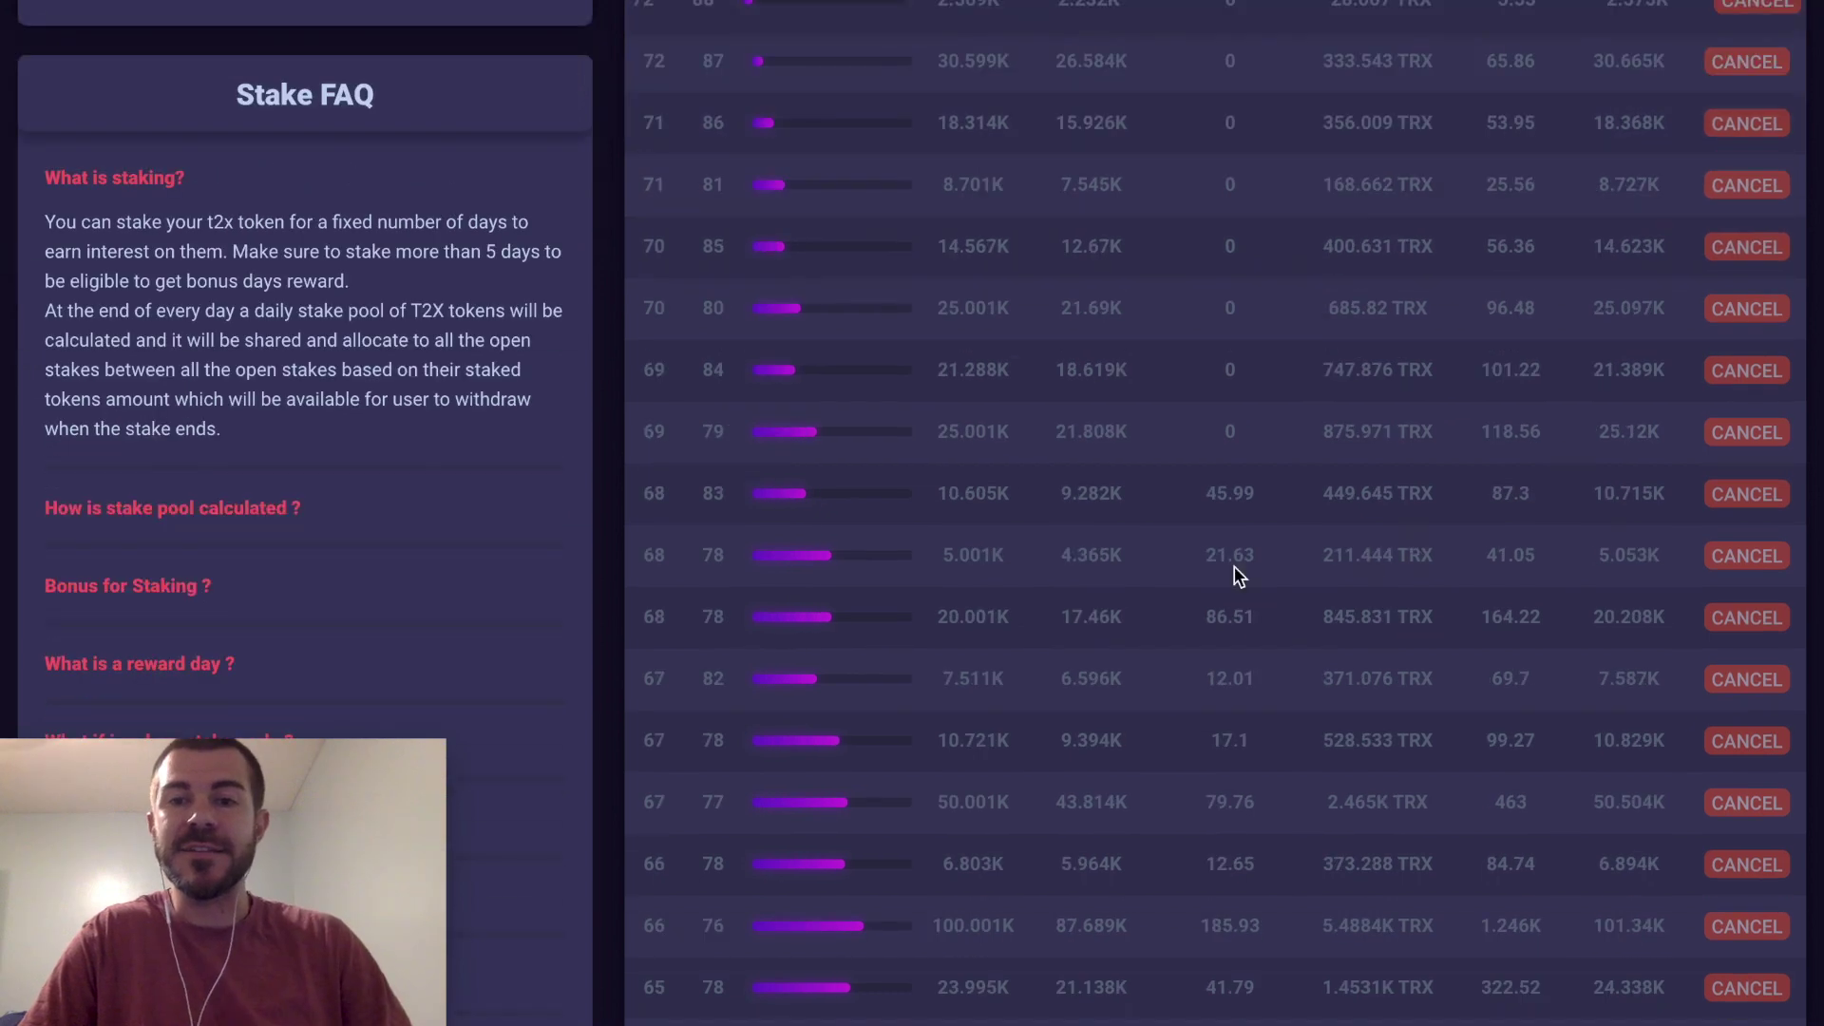
pyautogui.scroll(-3, 1437, 732)
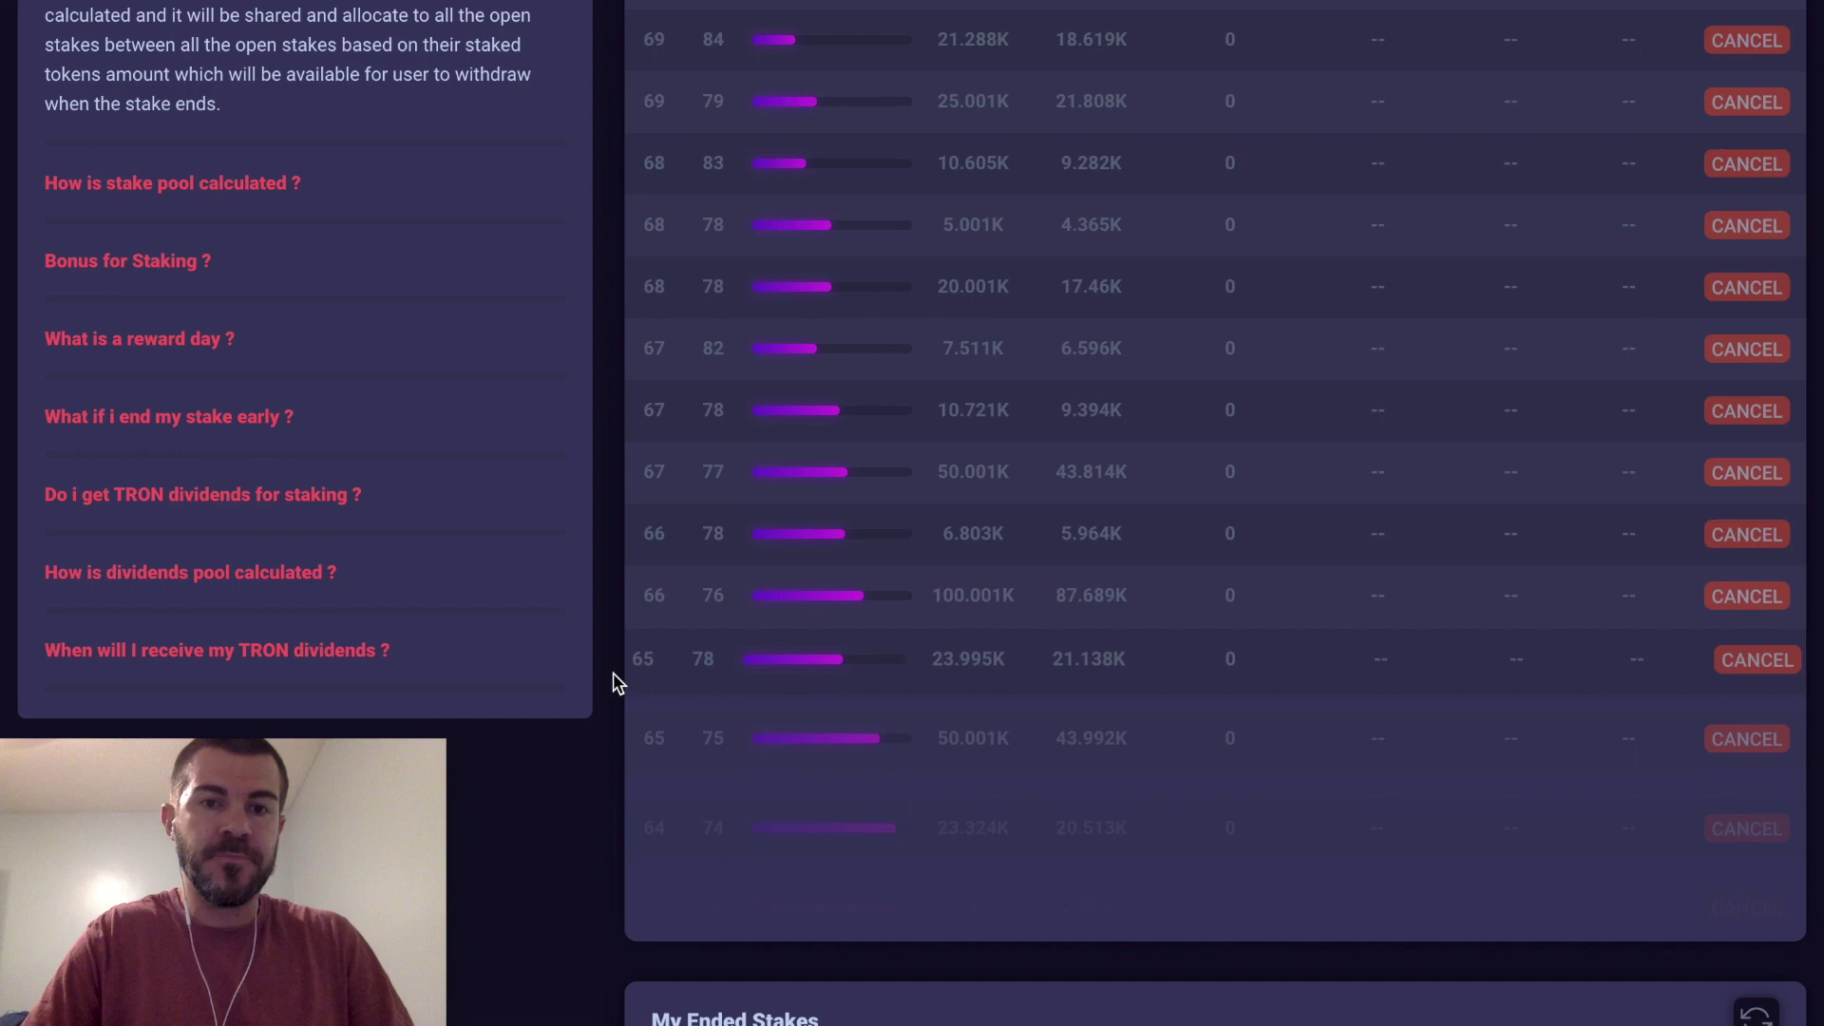
pyautogui.scroll(-3, 609, 667)
pyautogui.scroll(-7, 609, 667)
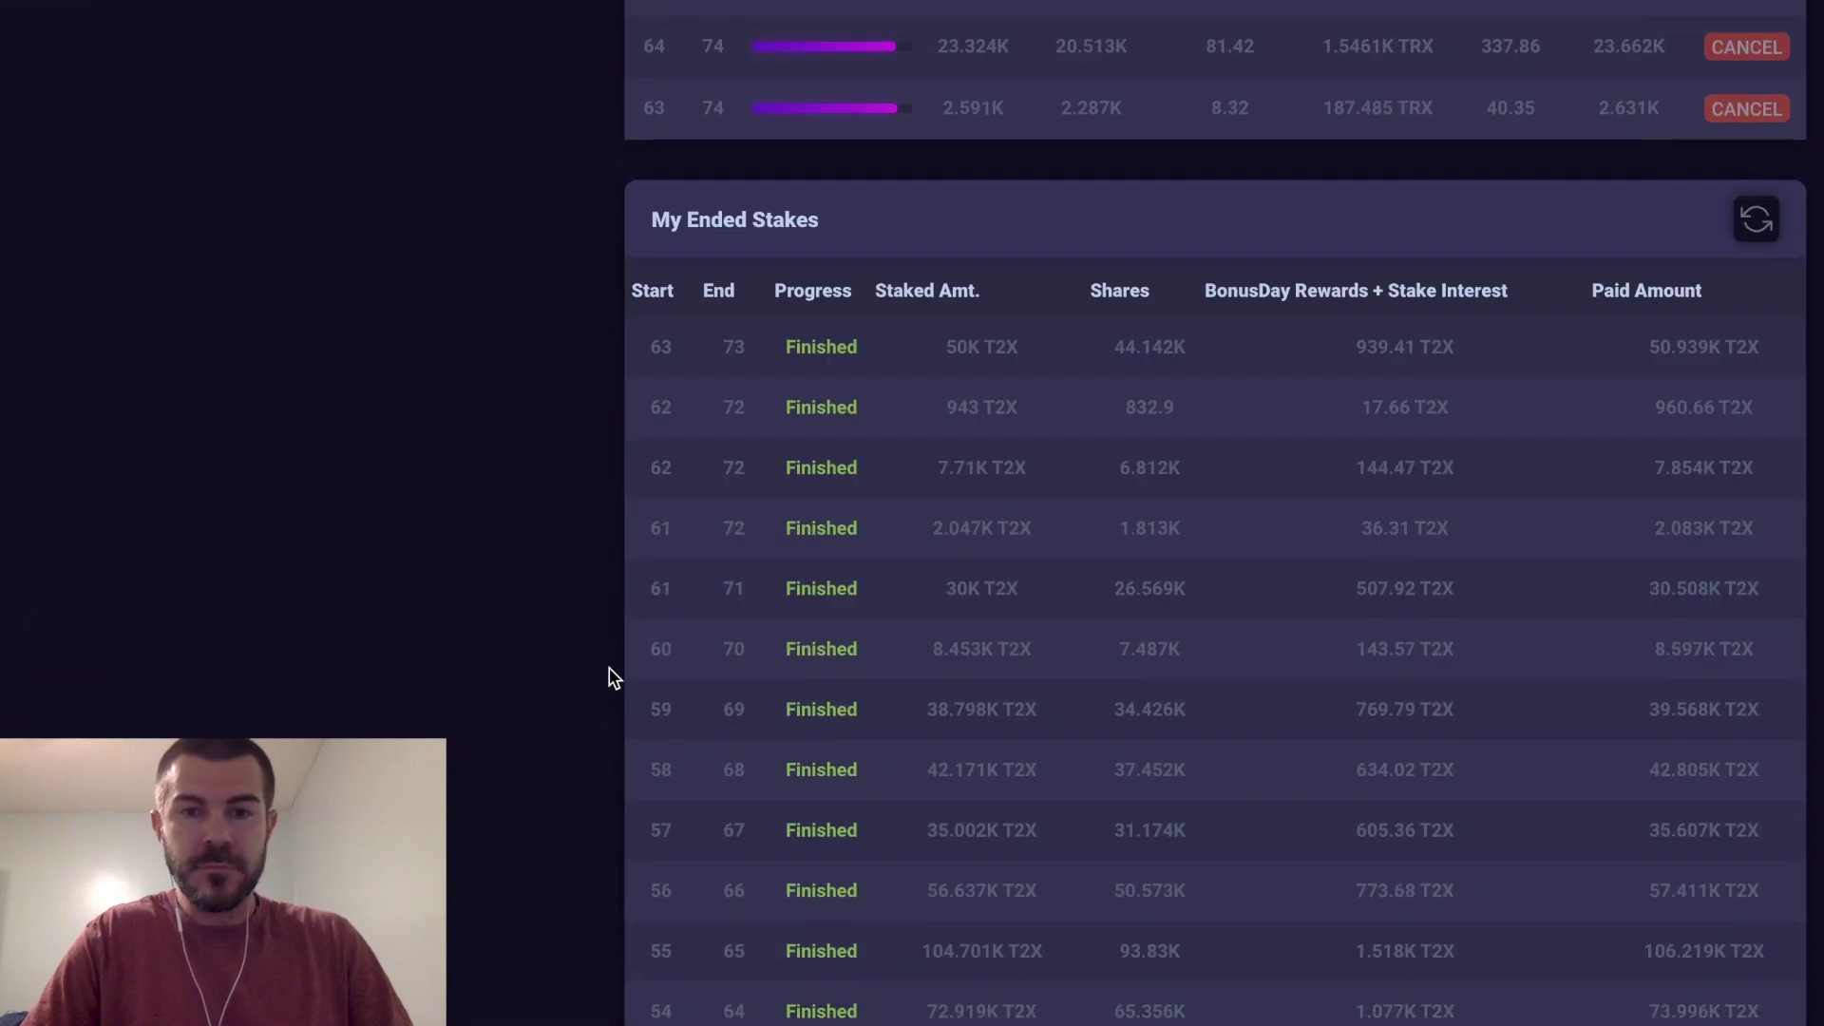
pyautogui.scroll(-6, 1161, 356)
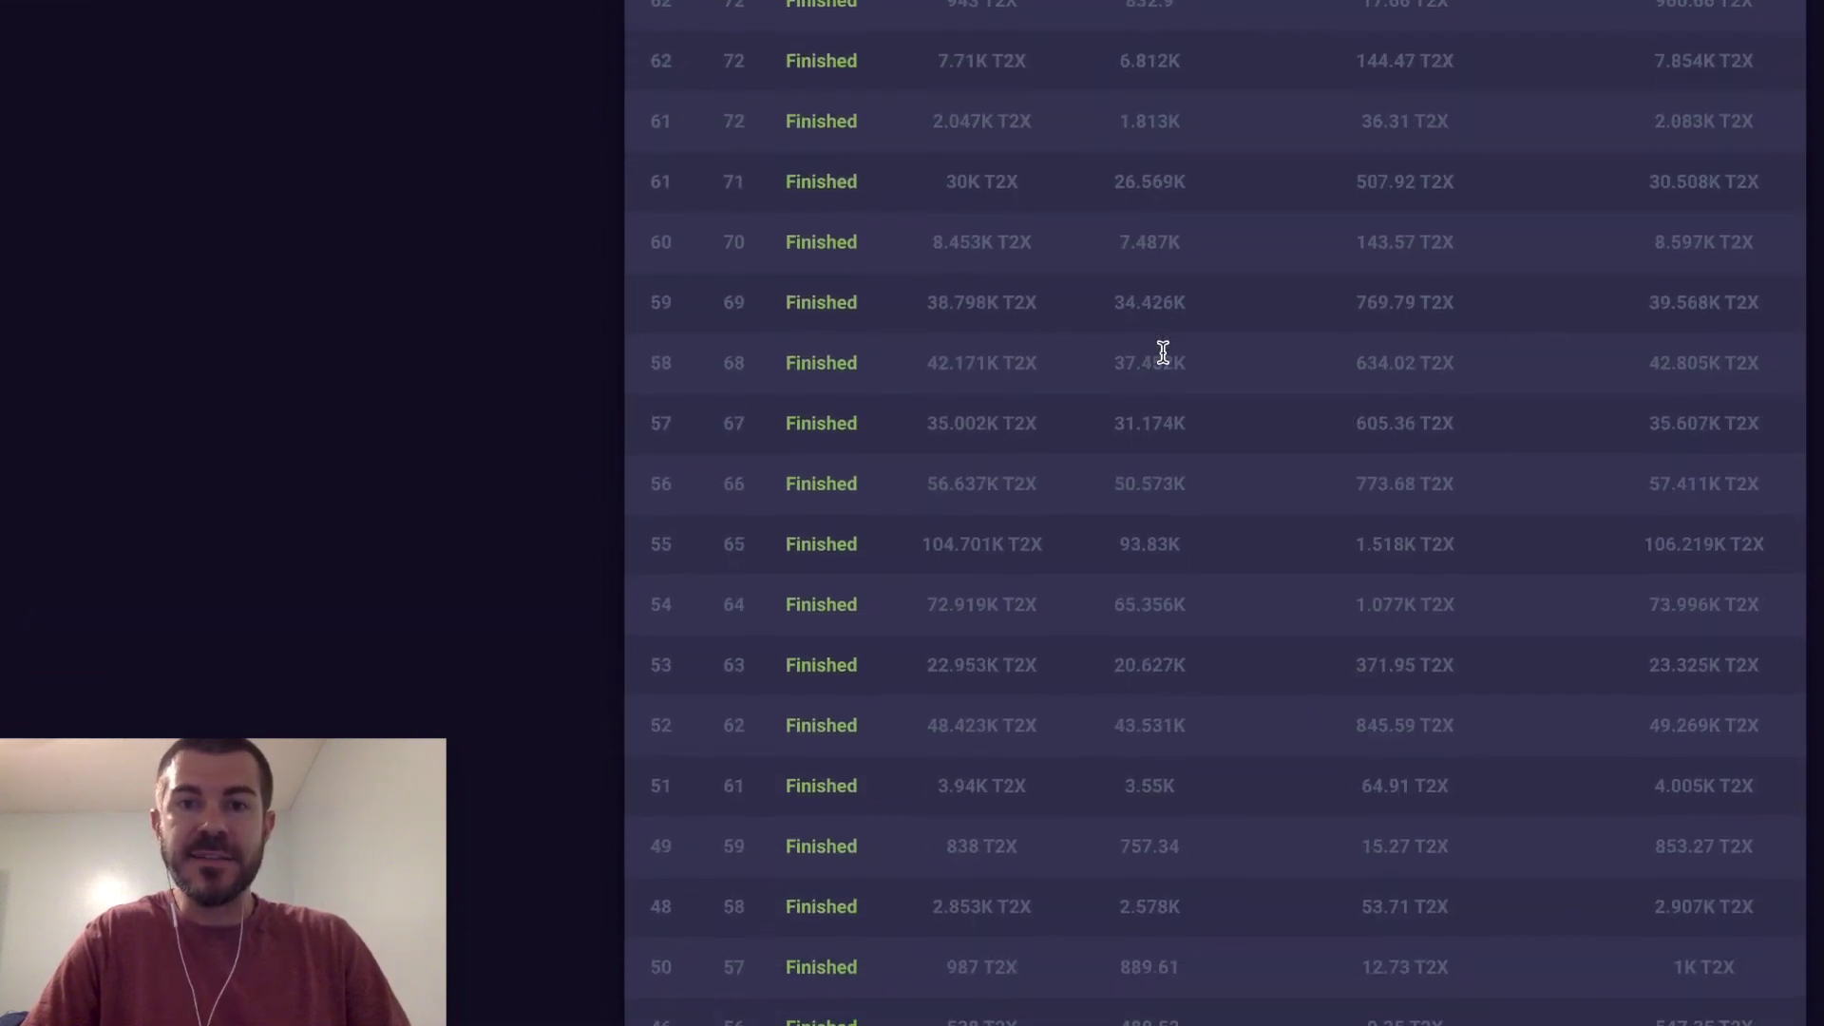
pyautogui.scroll(8, 1161, 350)
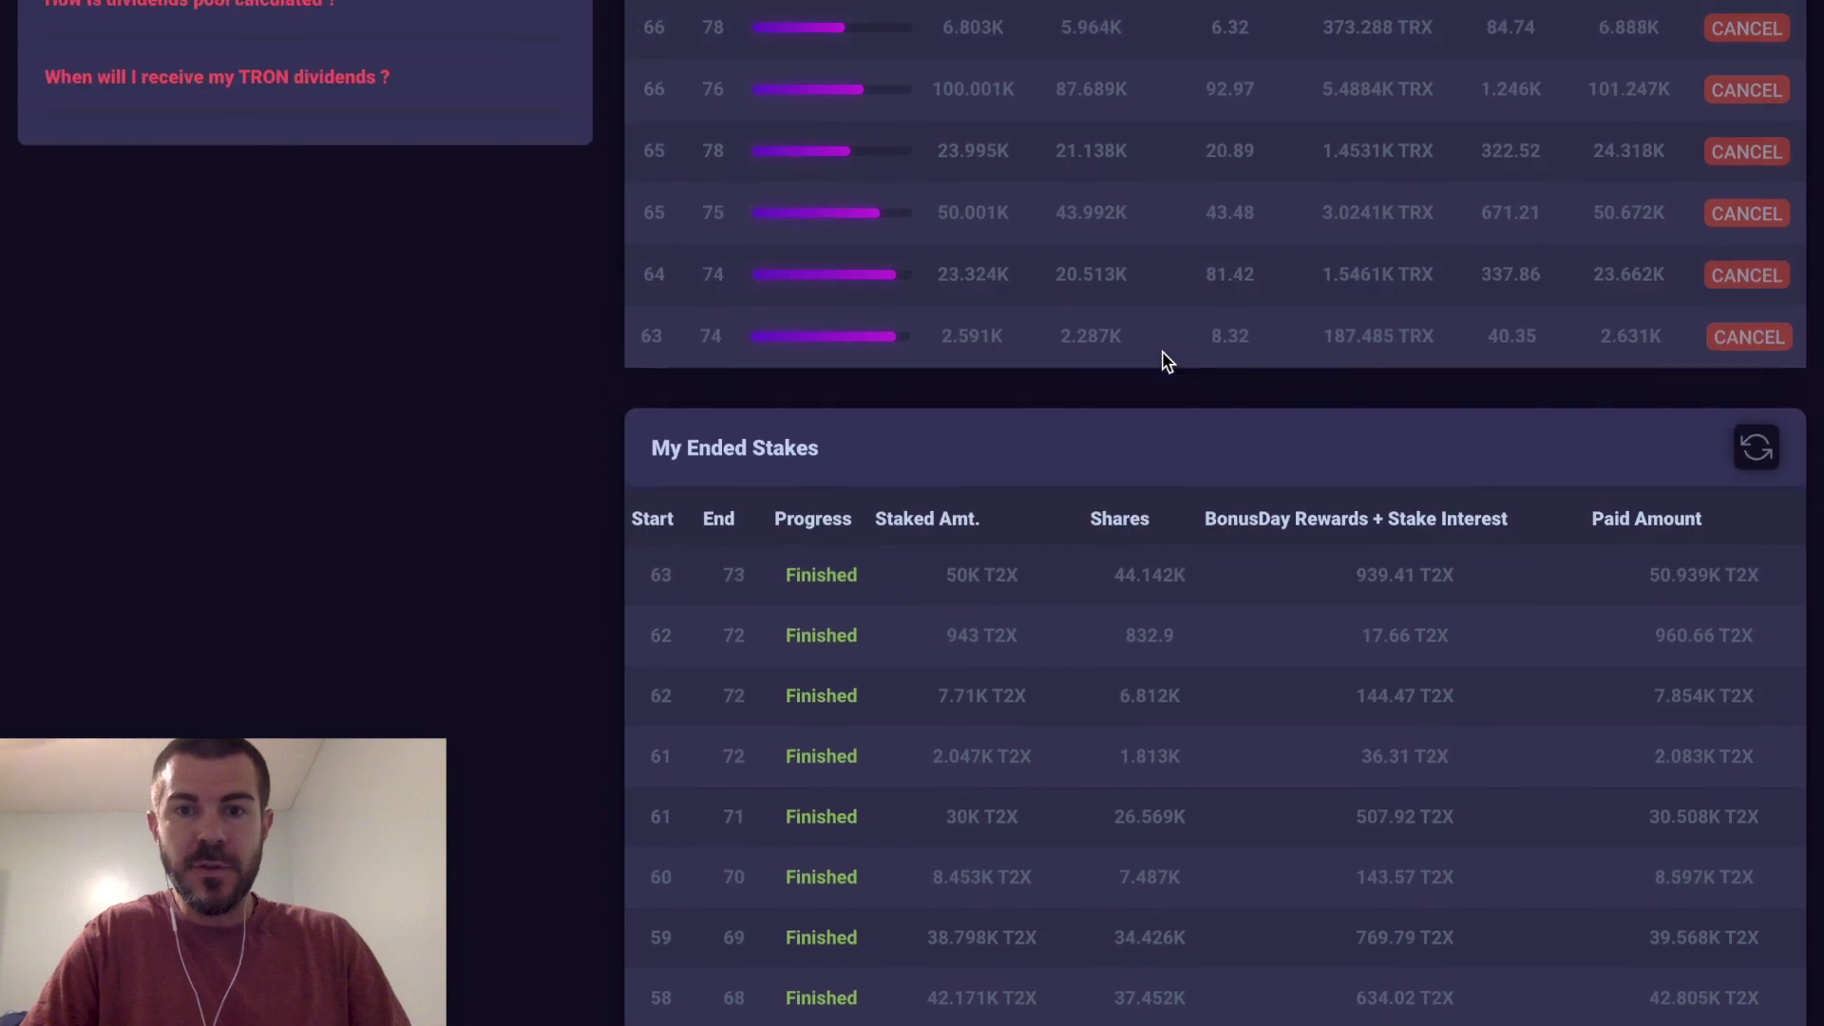
pyautogui.scroll(-1, 1161, 350)
pyautogui.scroll(2, 1159, 492)
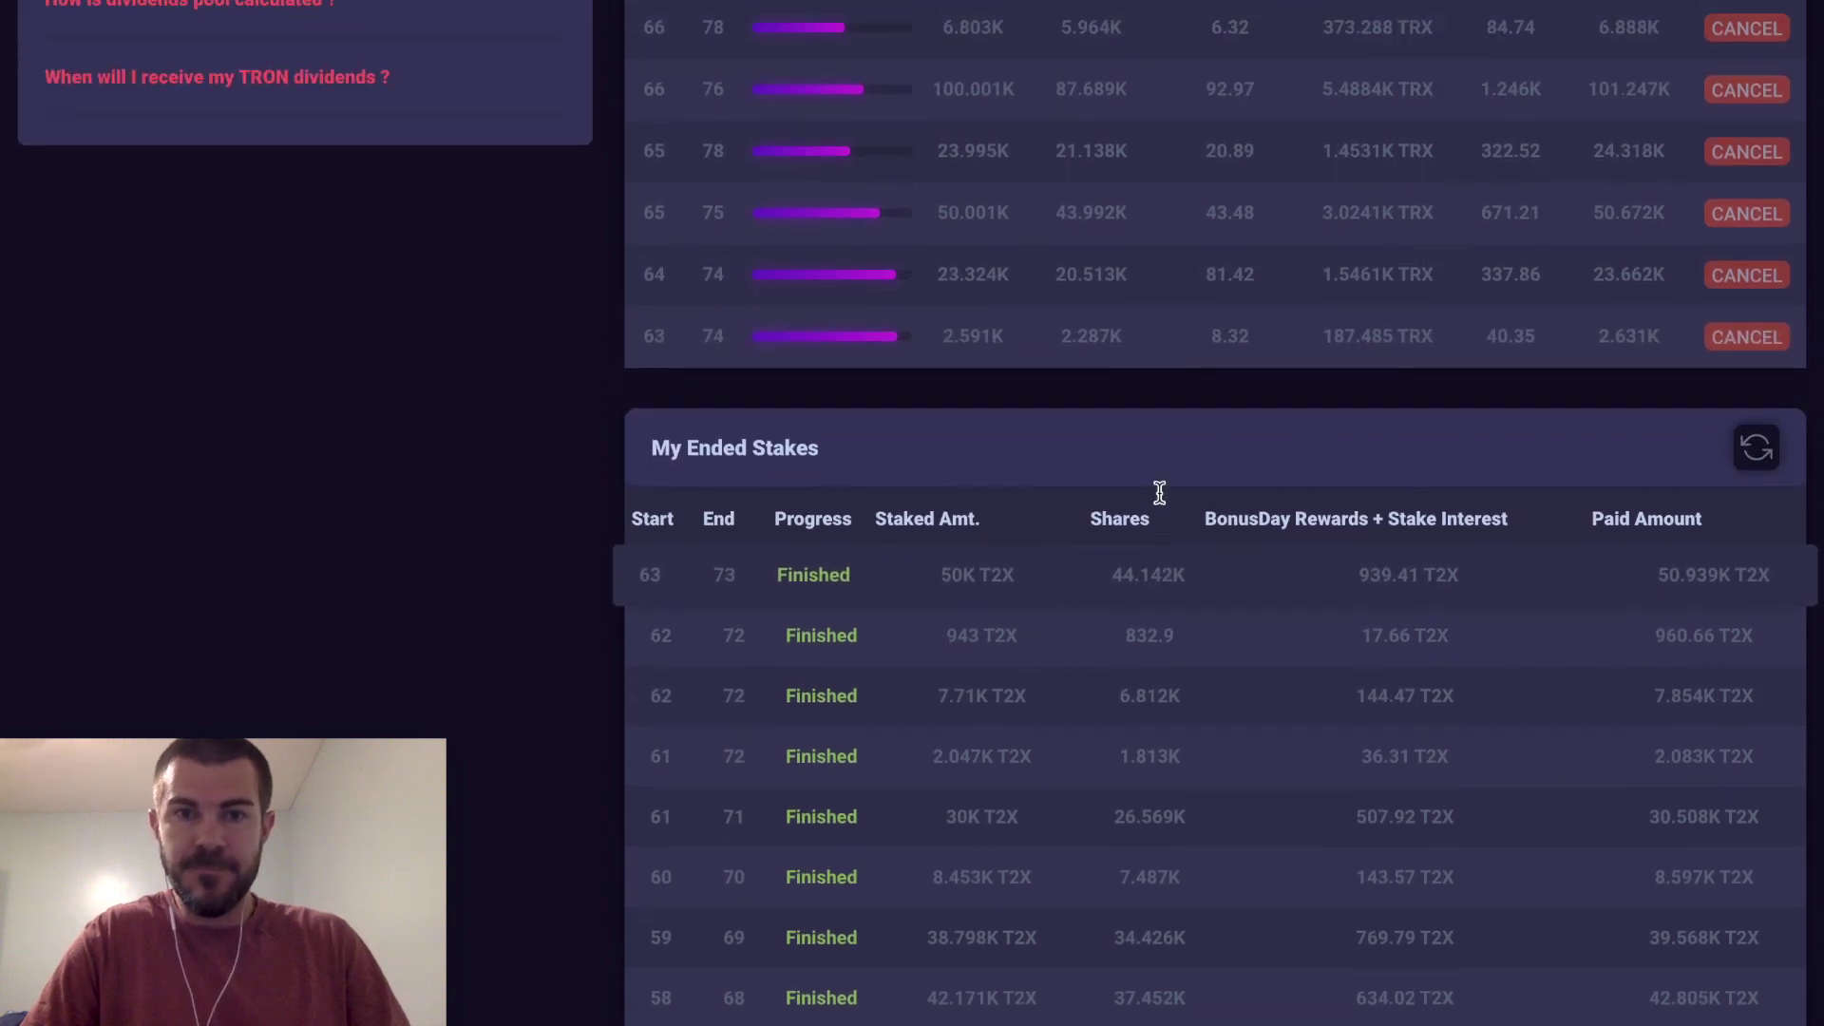
pyautogui.scroll(-1, 1160, 495)
pyautogui.scroll(1, 1164, 502)
pyautogui.scroll(15, 1161, 502)
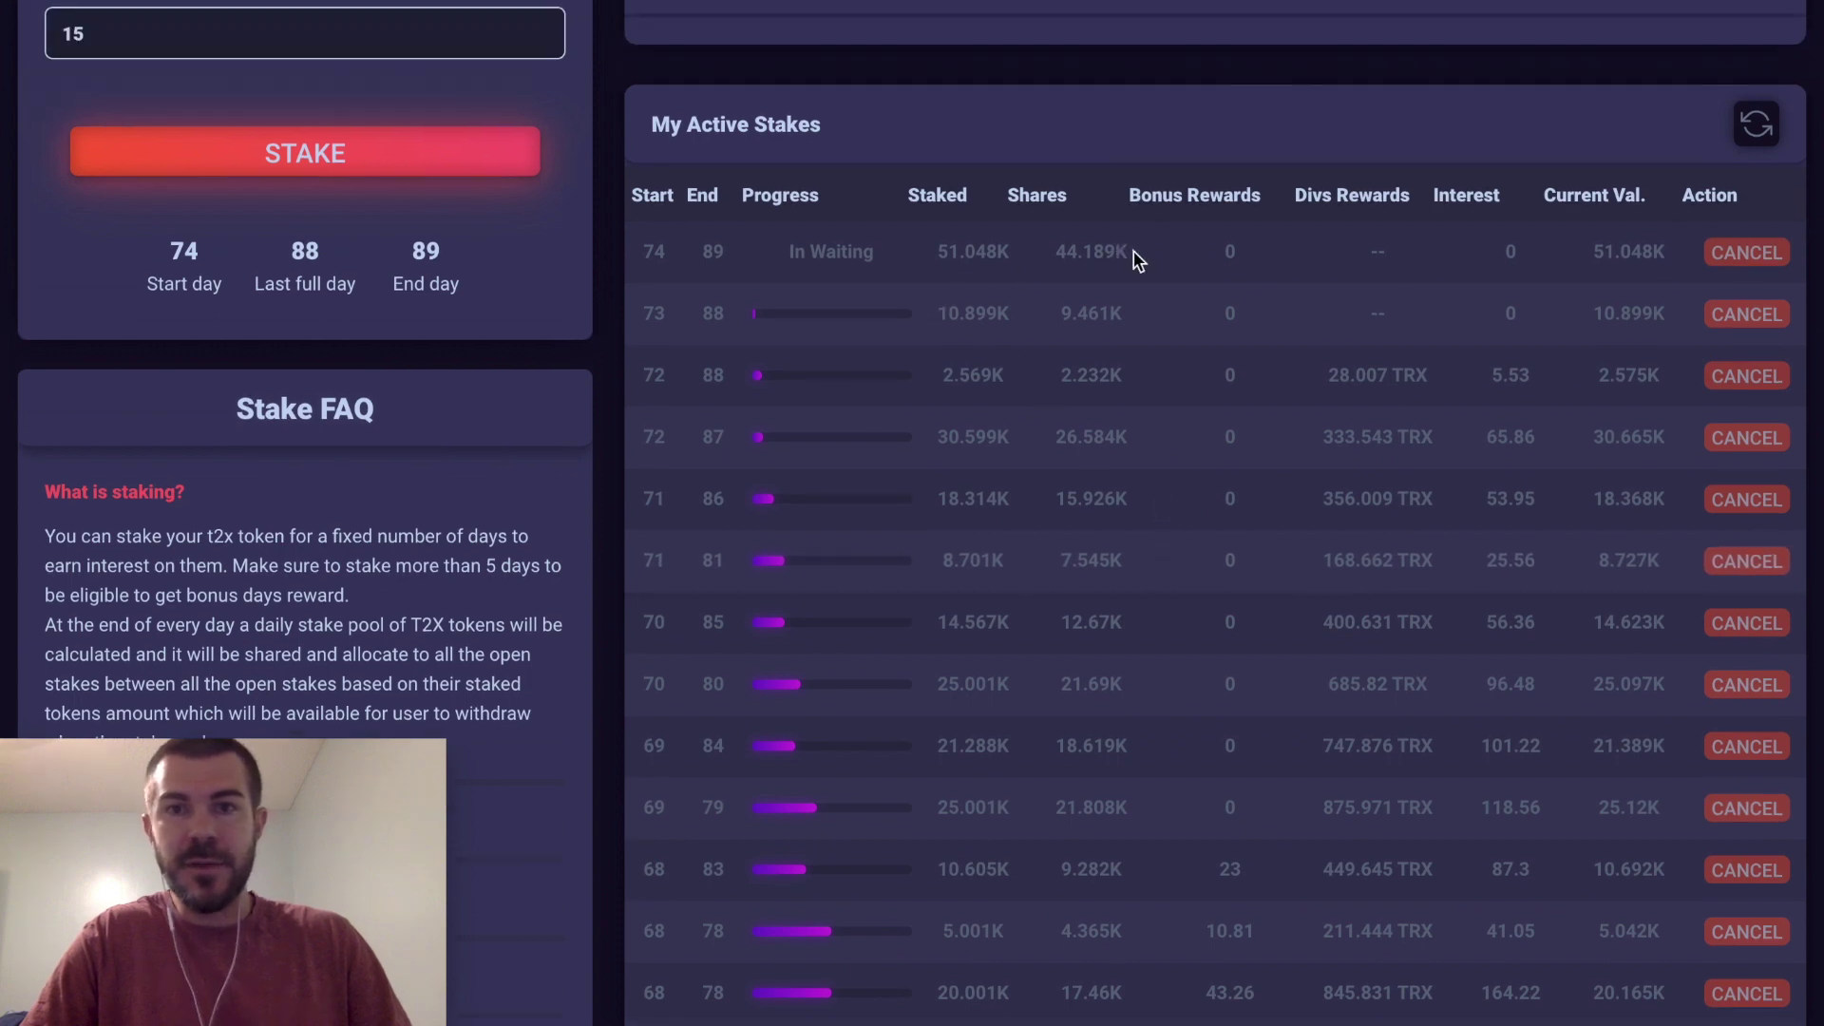
pyautogui.scroll(1, 973, 242)
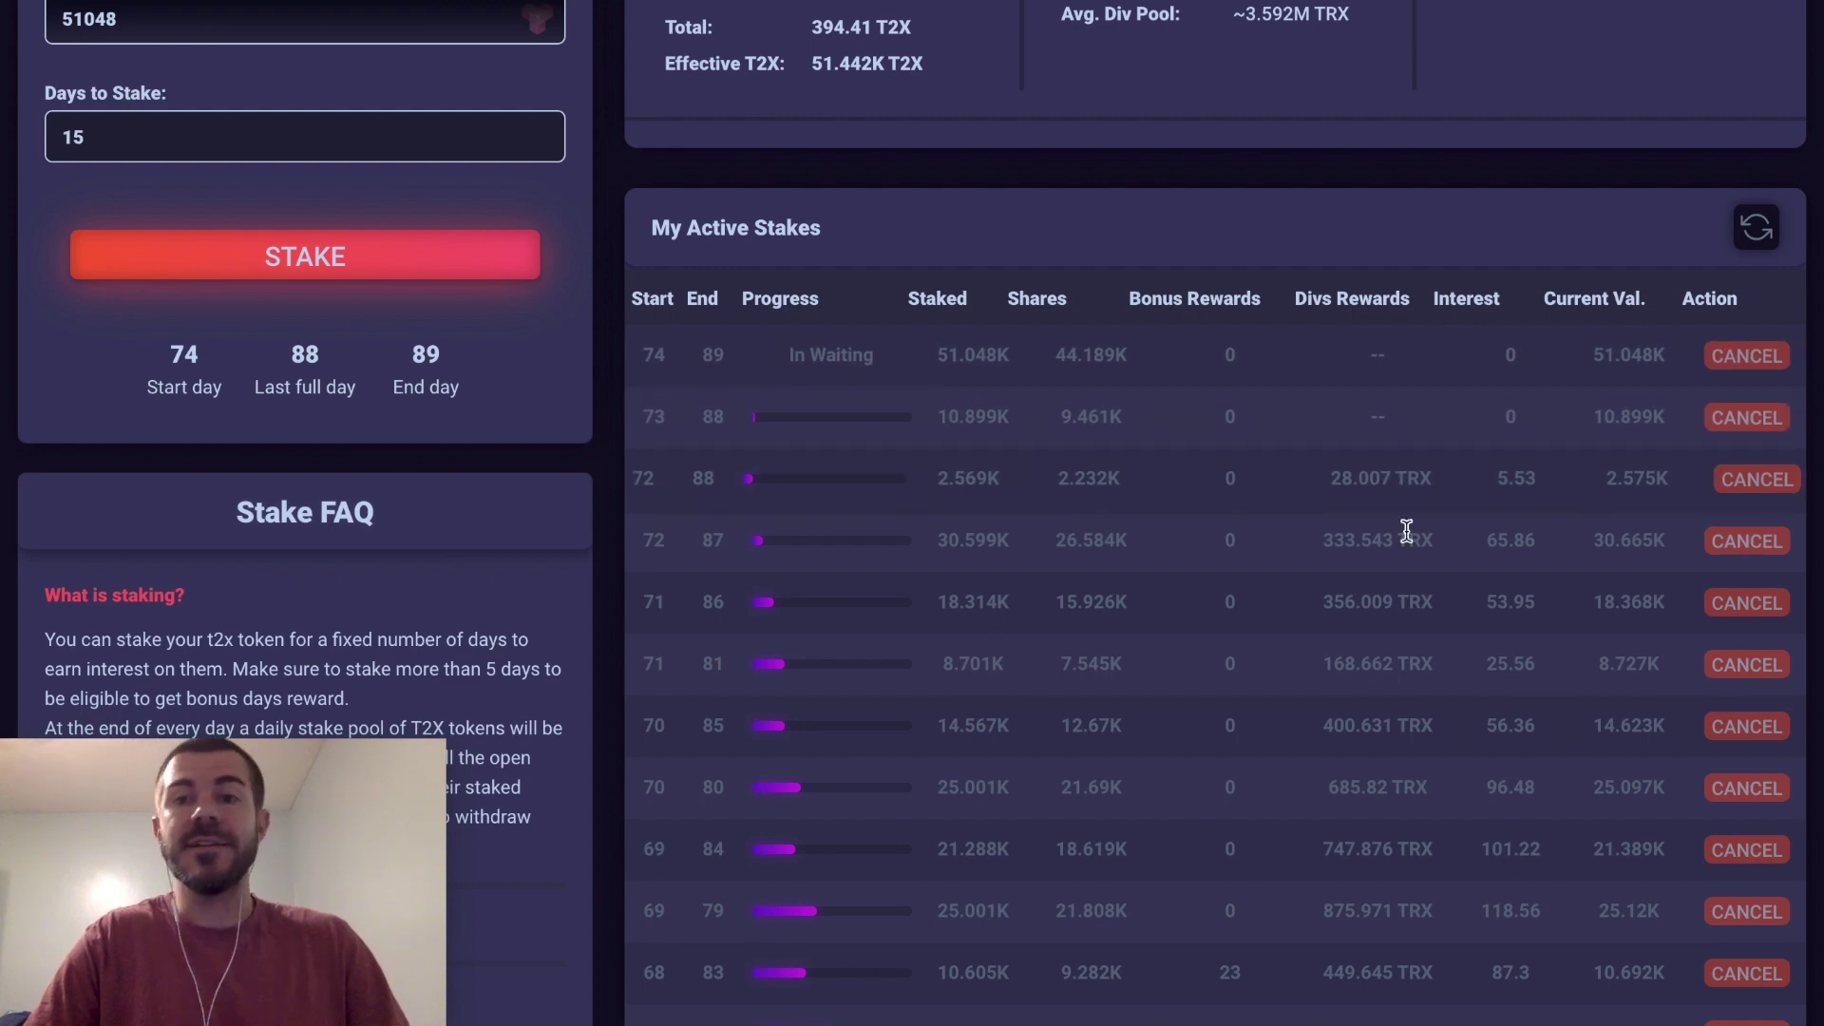
pyautogui.scroll(5, 1406, 530)
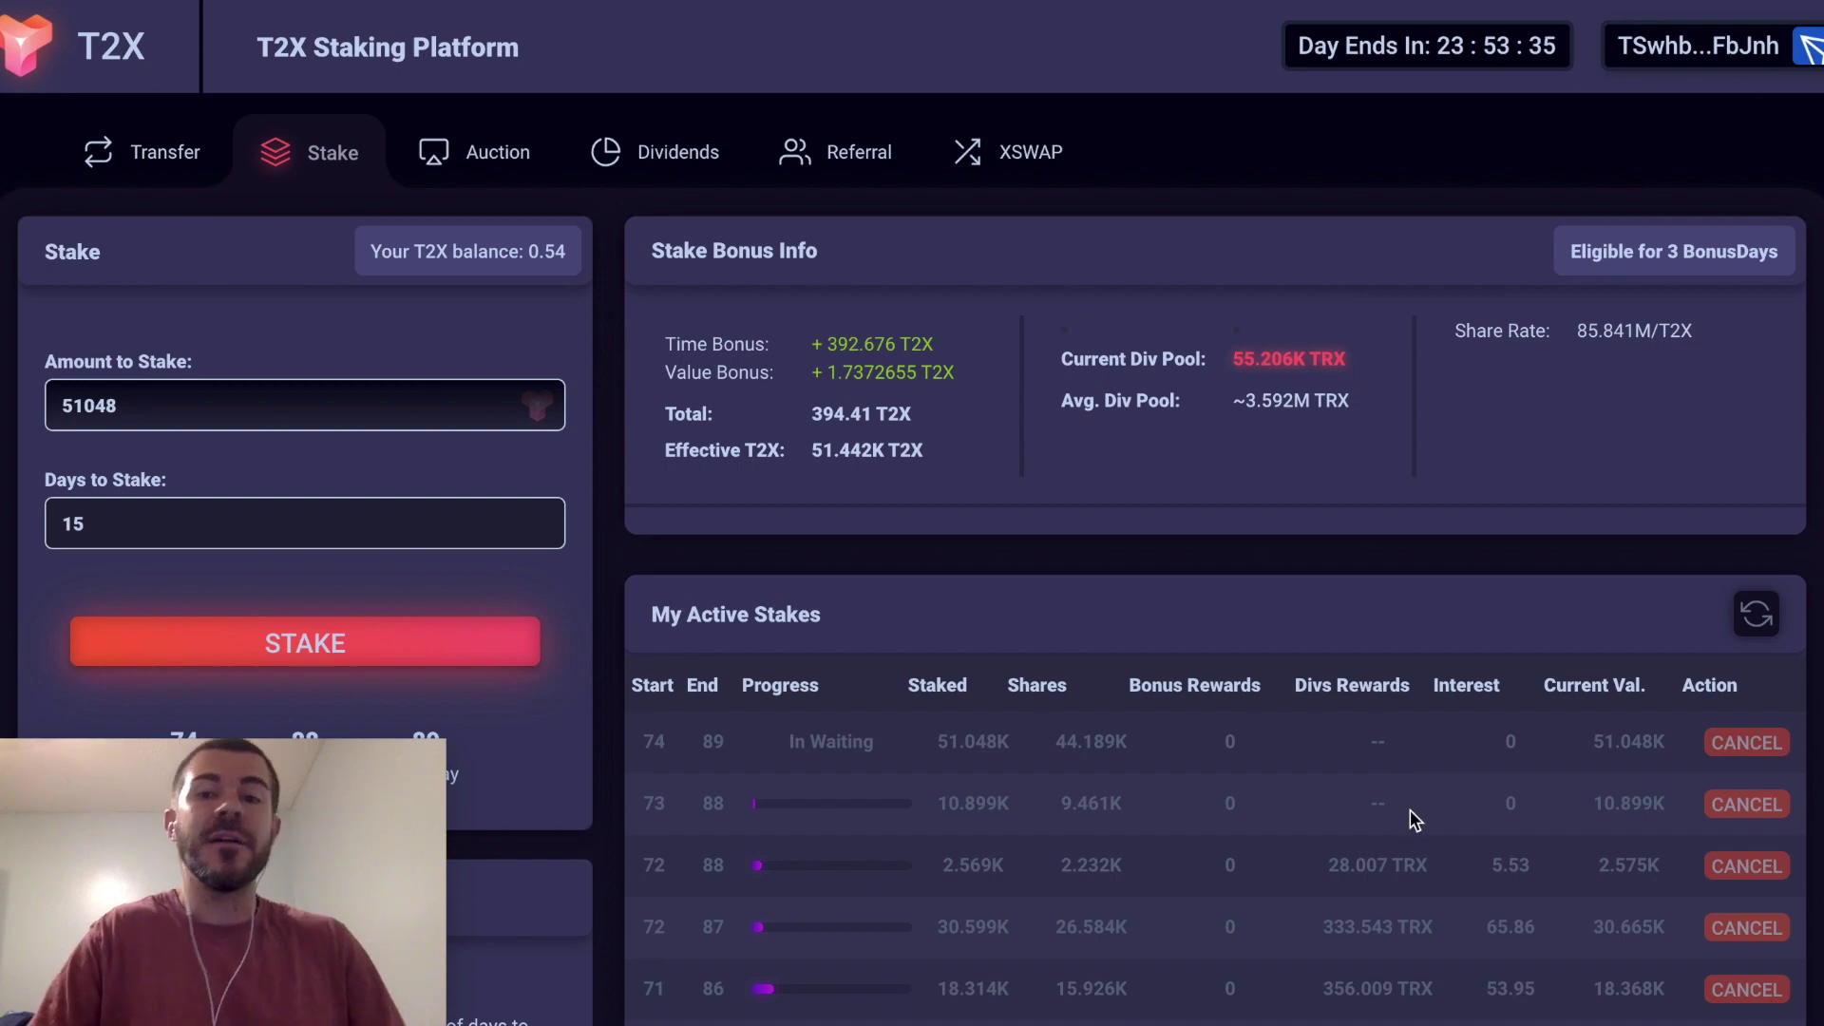
pyautogui.scroll(-8, 1309, 835)
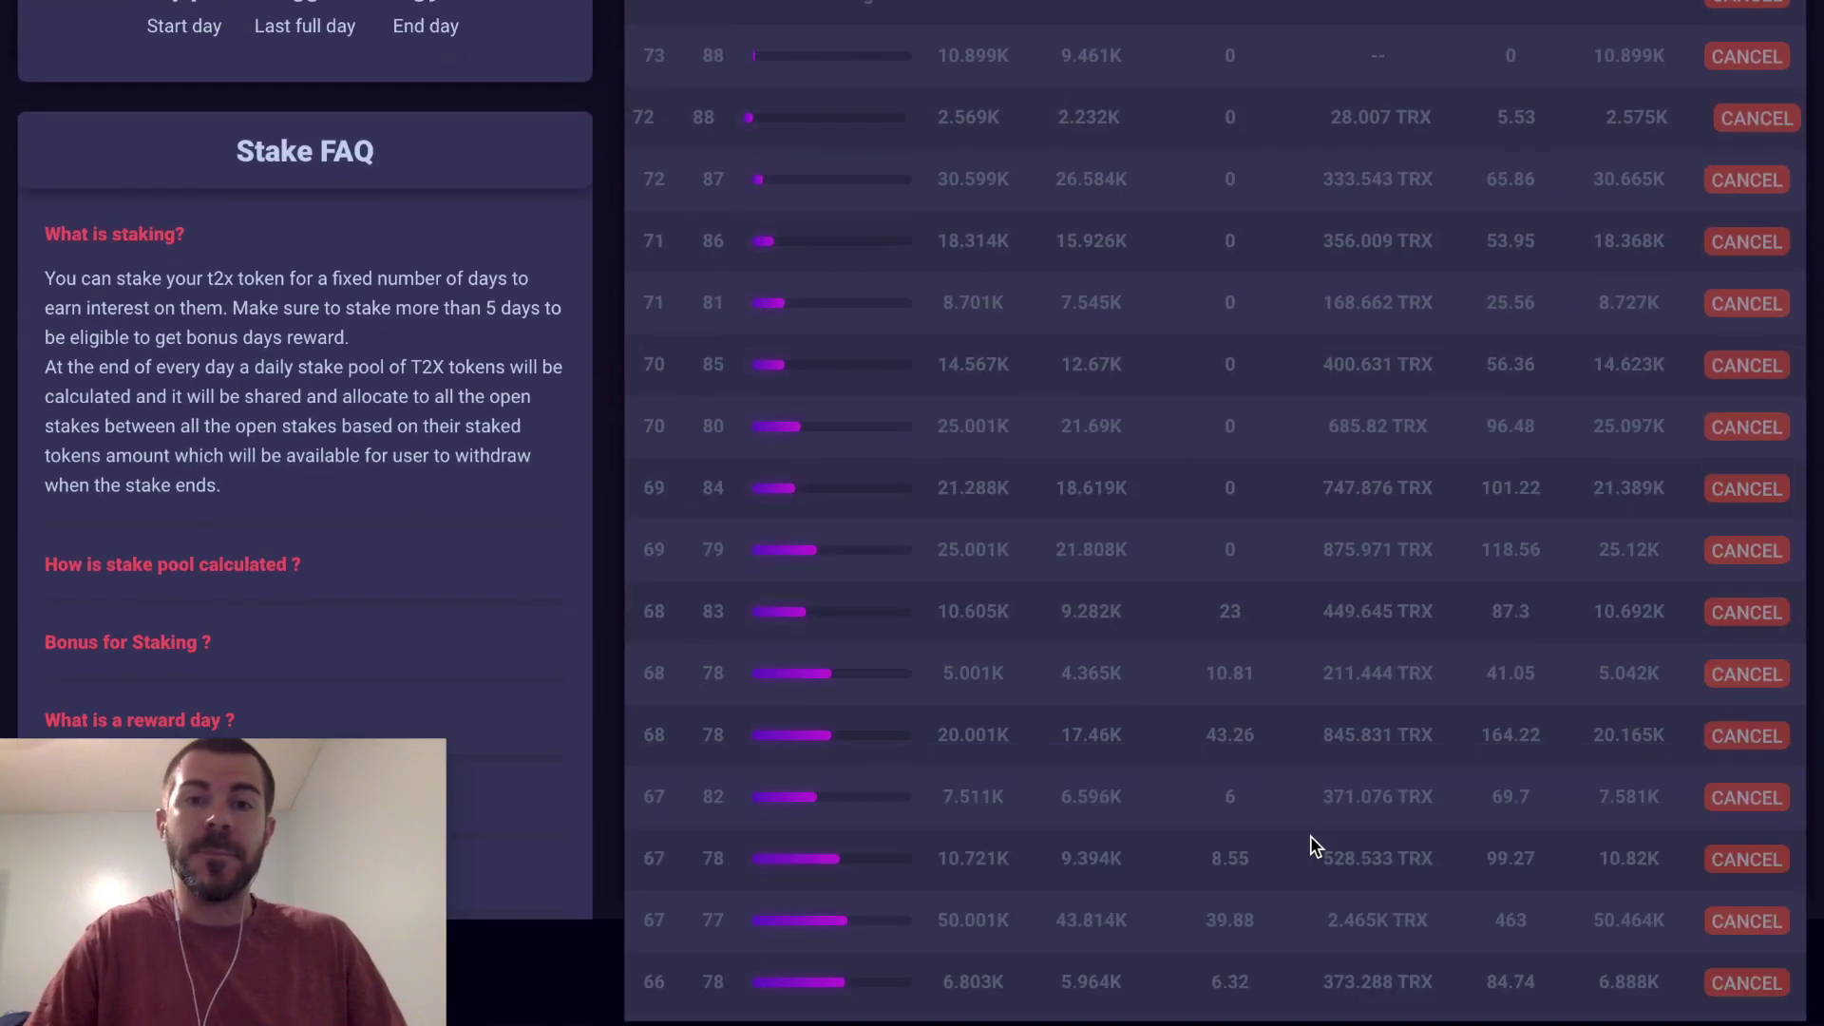
pyautogui.scroll(-3, 1345, 614)
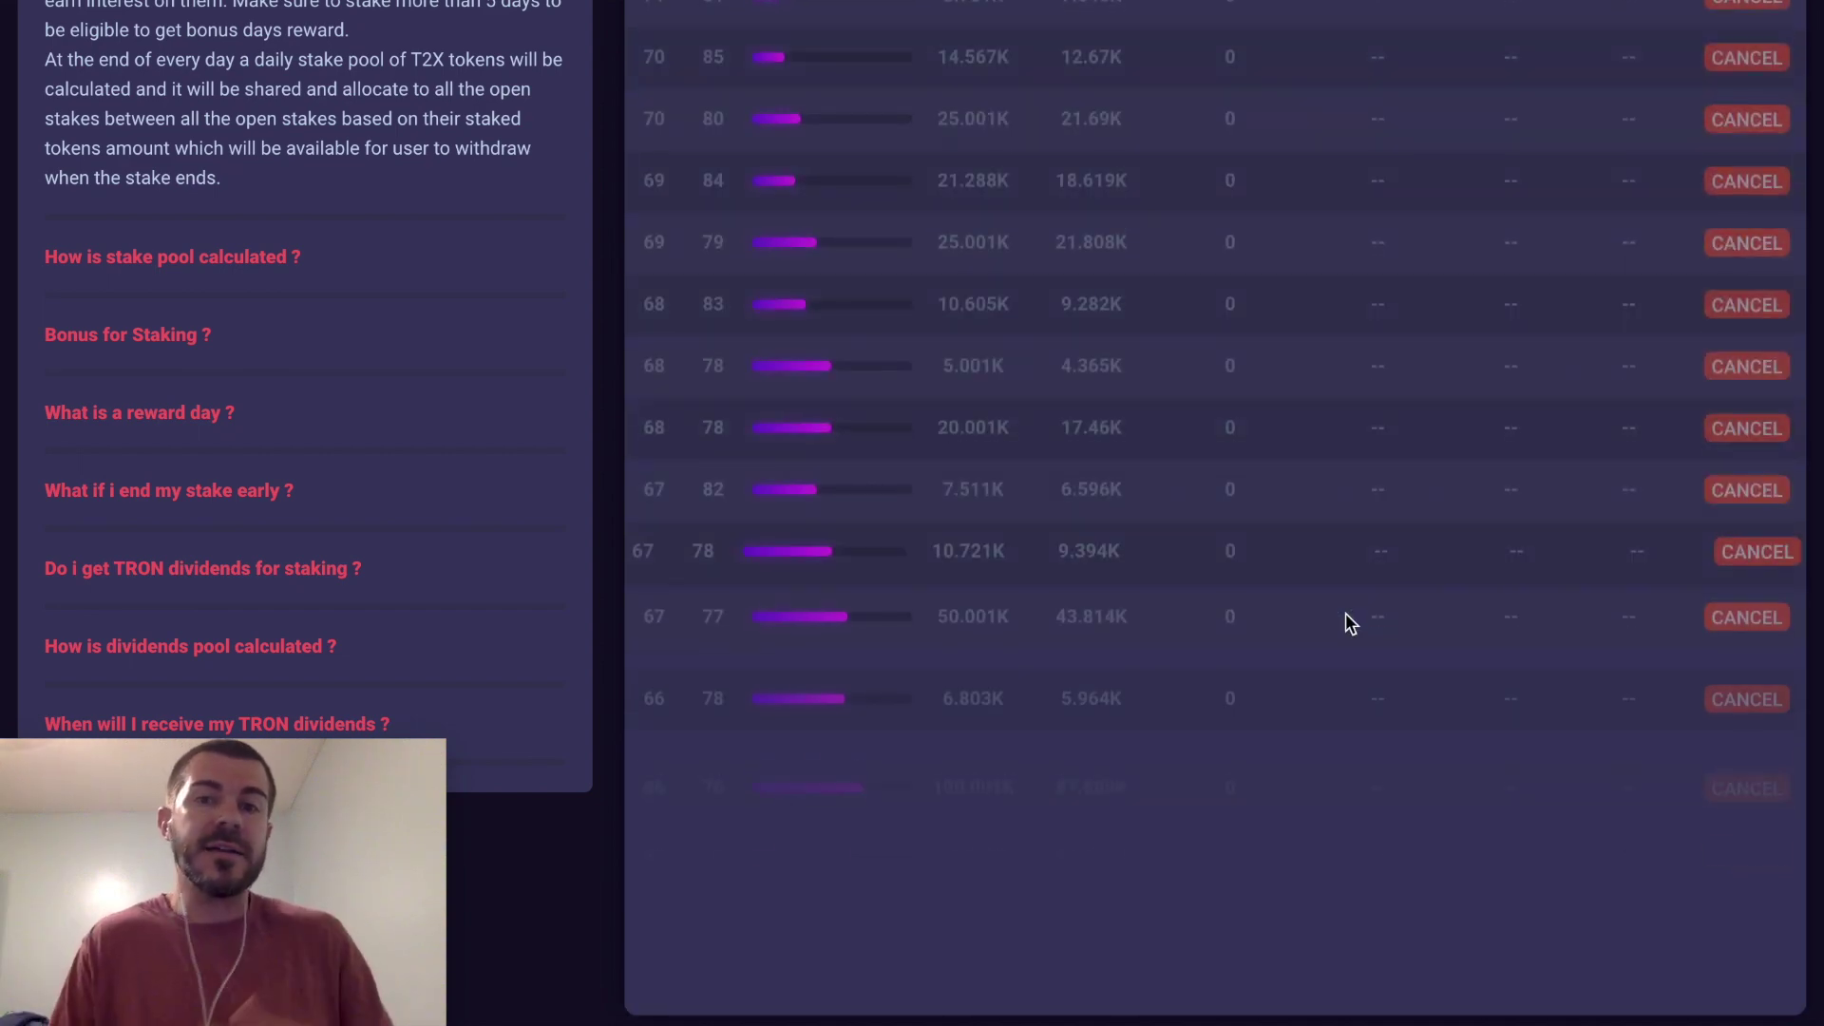
pyautogui.scroll(9, 1345, 613)
pyautogui.scroll(2, 1345, 612)
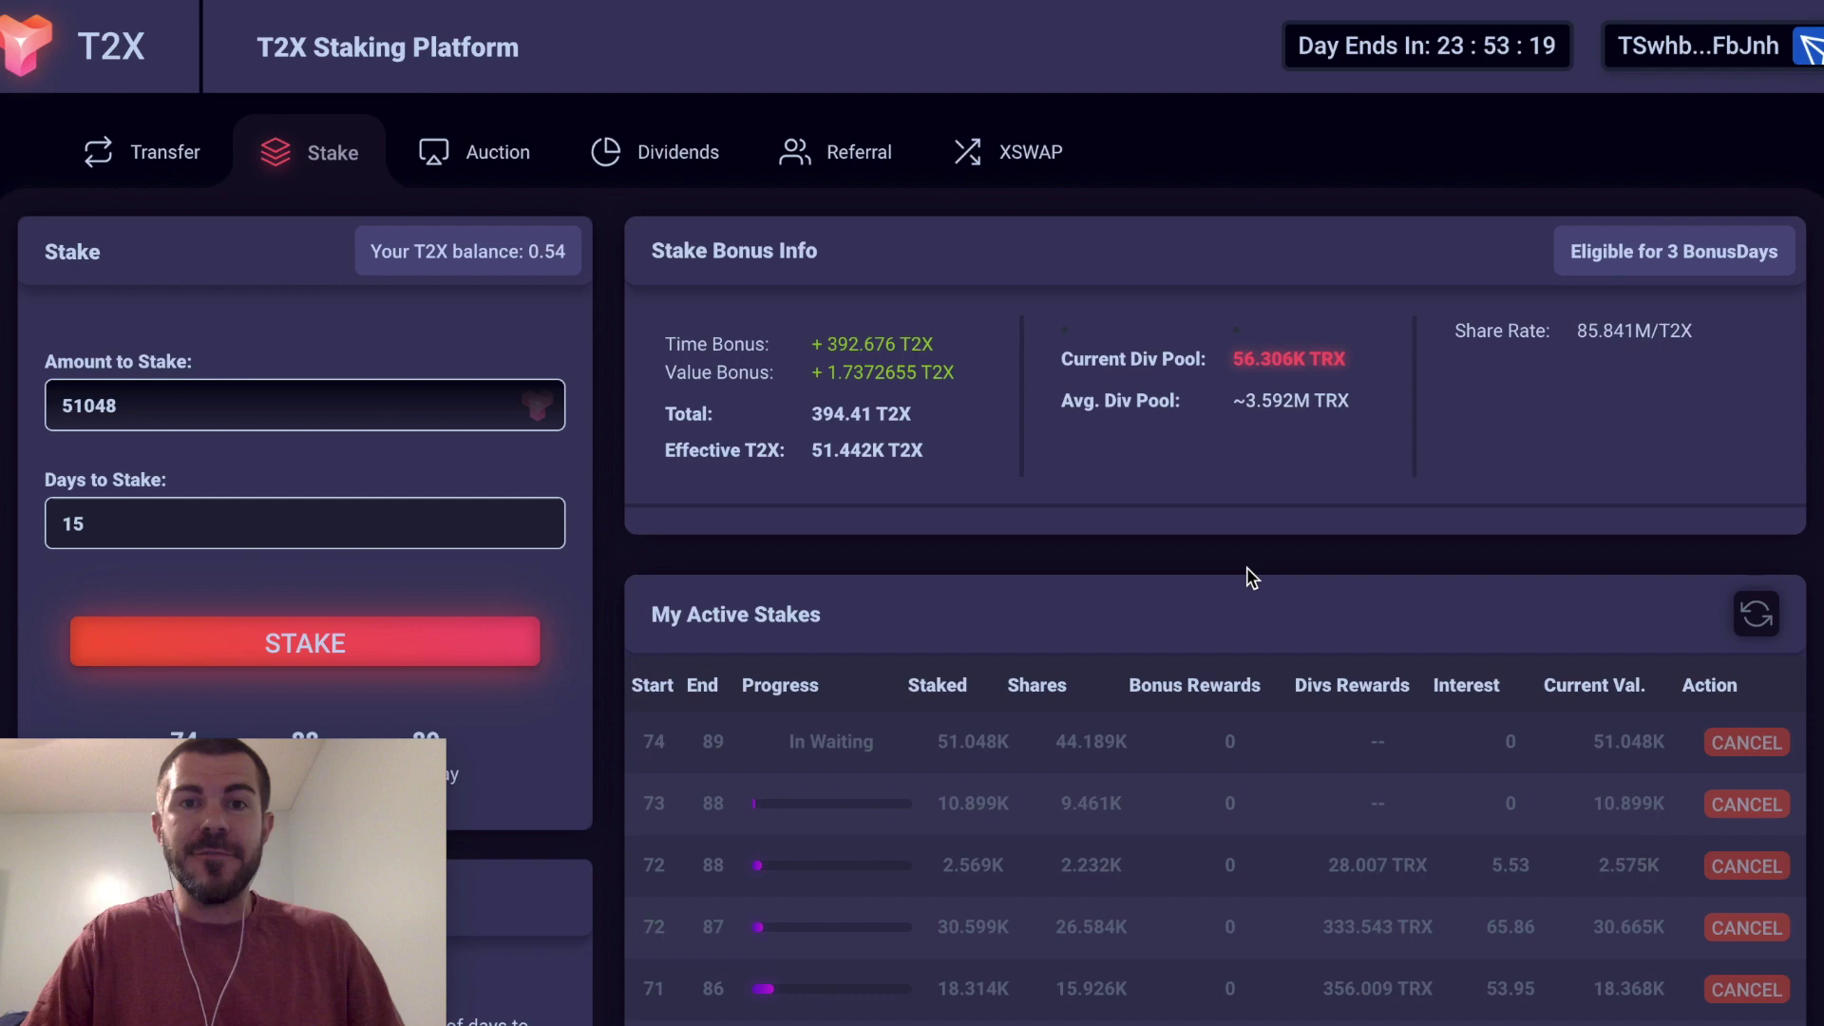